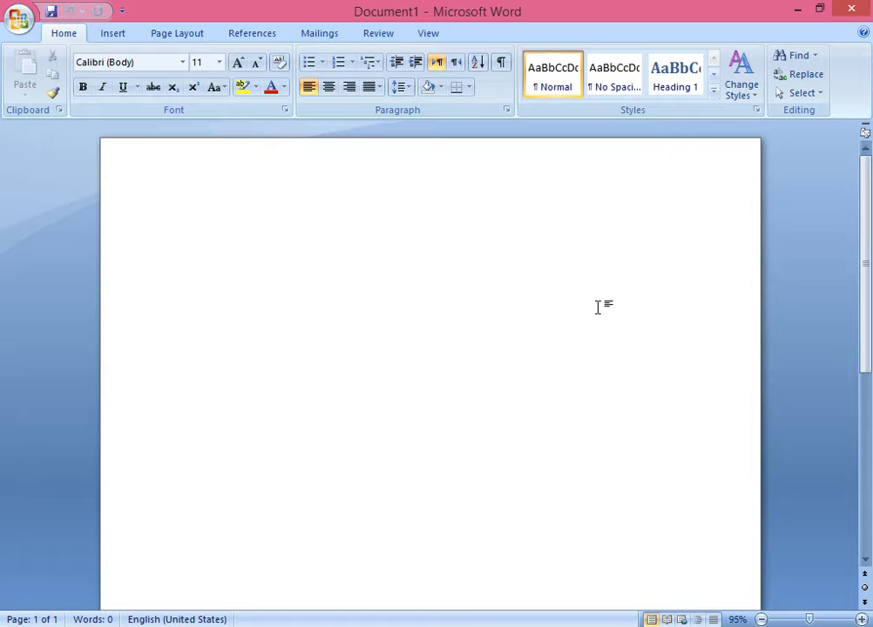
Show the View tab and type the =rand() sample-text formula on the blank page.
{"action": "left_click", "coordinate": [430, 36]}
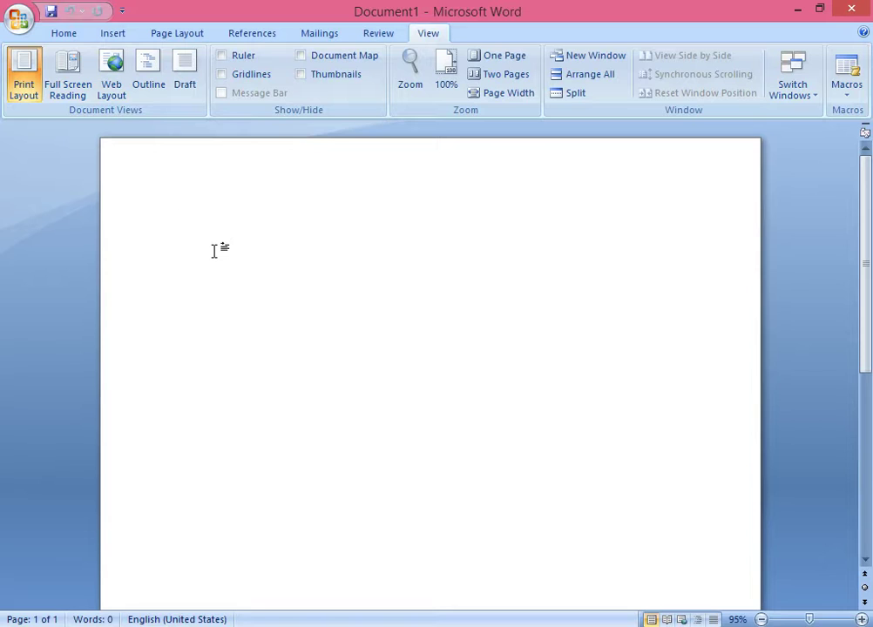
{"action": "type", "text": "=rand()"}
Expand =rand() into sample paragraphs, read them in Full Screen Reading, then close it.
{"action": "key", "text": "Return"}
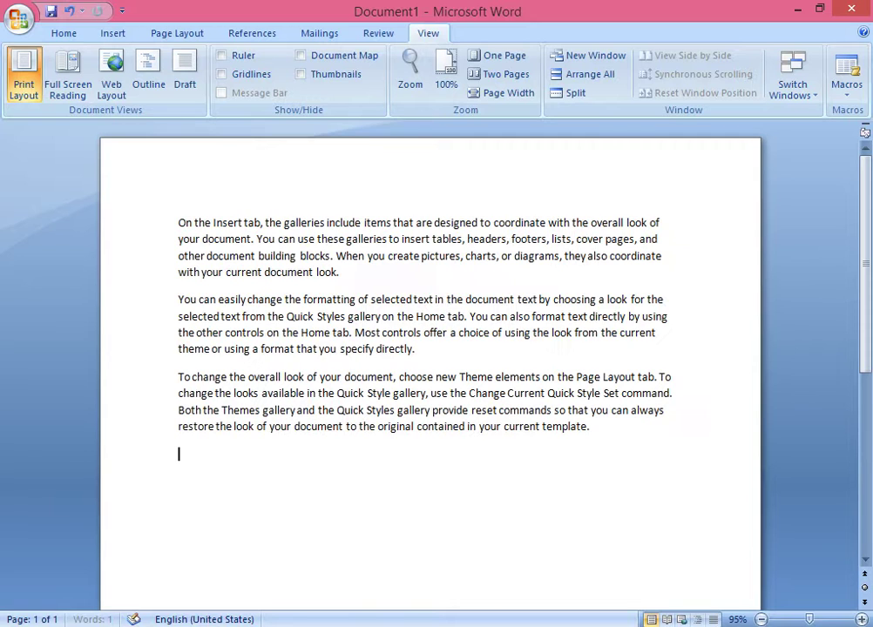
{"action": "left_click", "coordinate": [85, 87]}
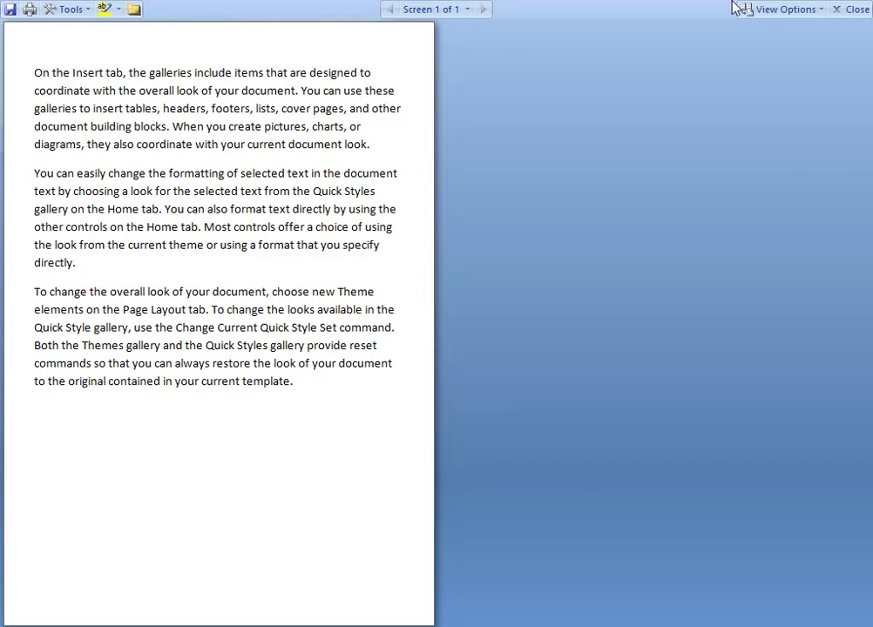
{"action": "left_click", "coordinate": [852, 9]}
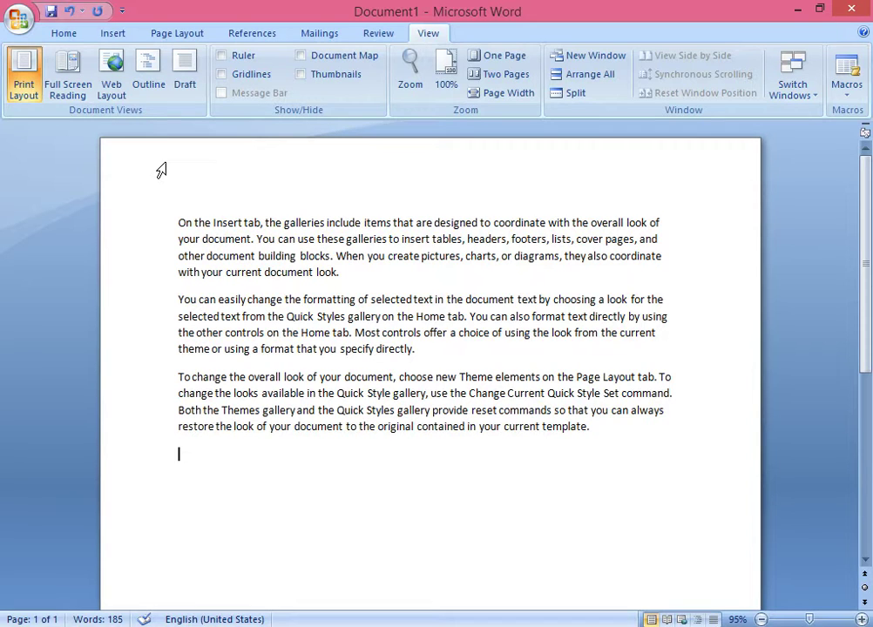
{"action": "left_click", "coordinate": [118, 84]}
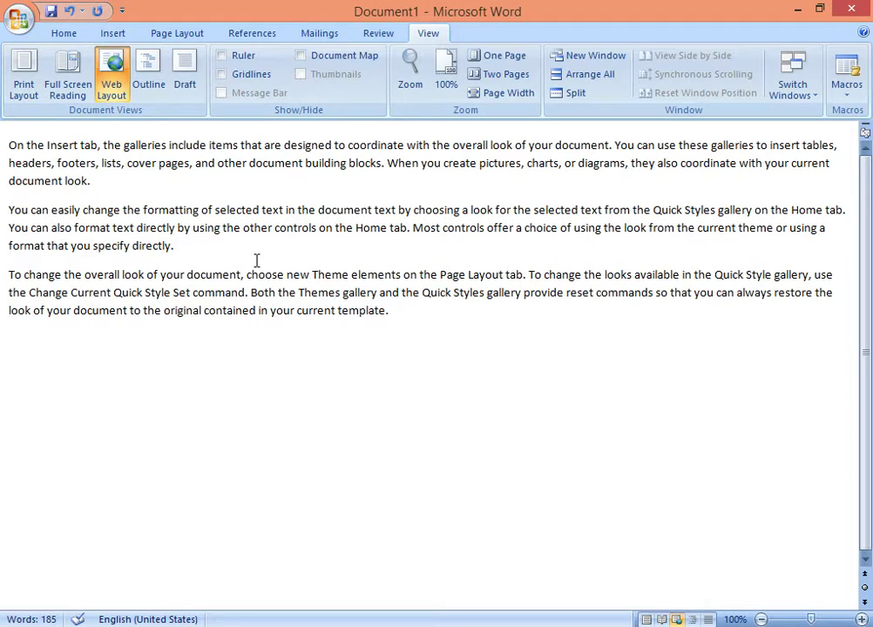
{"action": "left_click", "coordinate": [32, 88]}
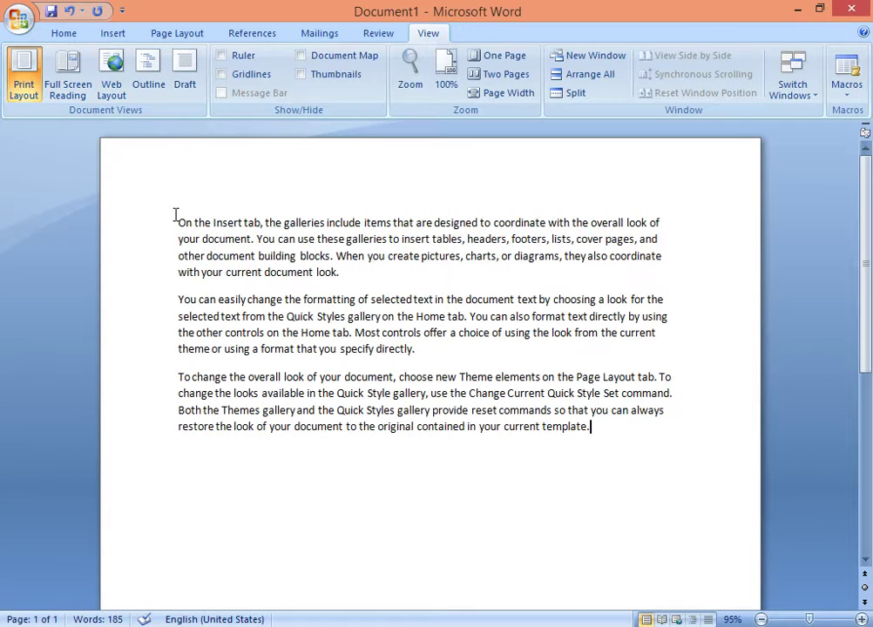
{"action": "key", "text": "Return"}
Type three name lines at the top, above the first sample paragraph.
{"action": "left_click", "coordinate": [185, 185]}
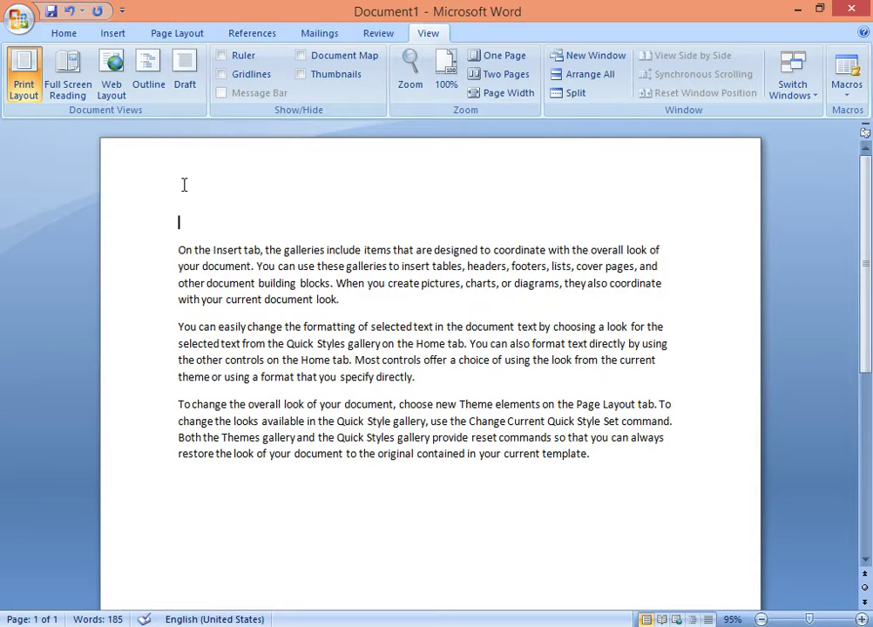
{"action": "type", "text": "asad"}
{"action": "key", "text": "Return"}
{"action": "type", "text": "faram"}
{"action": "key", "text": "BackSpace"}
{"action": "key", "text": "BackSpace"}
{"action": "type", "text": "man"}
{"action": "key", "text": "Return"}
{"action": "type", "text": "kashif"}
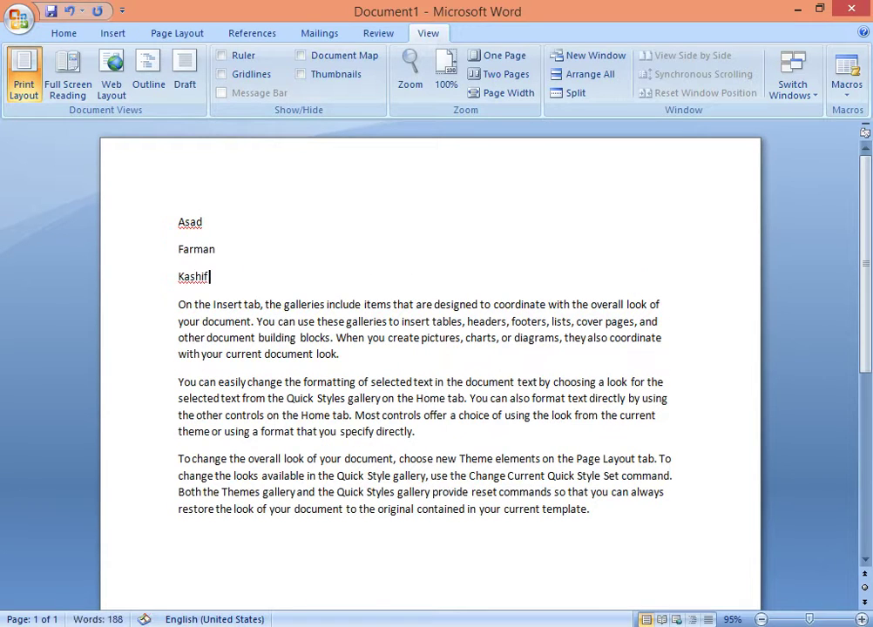
Style the name lines as Heading 1, Heading 2 and Heading 3, then switch to Outline view.
{"action": "left_click", "coordinate": [177, 223]}
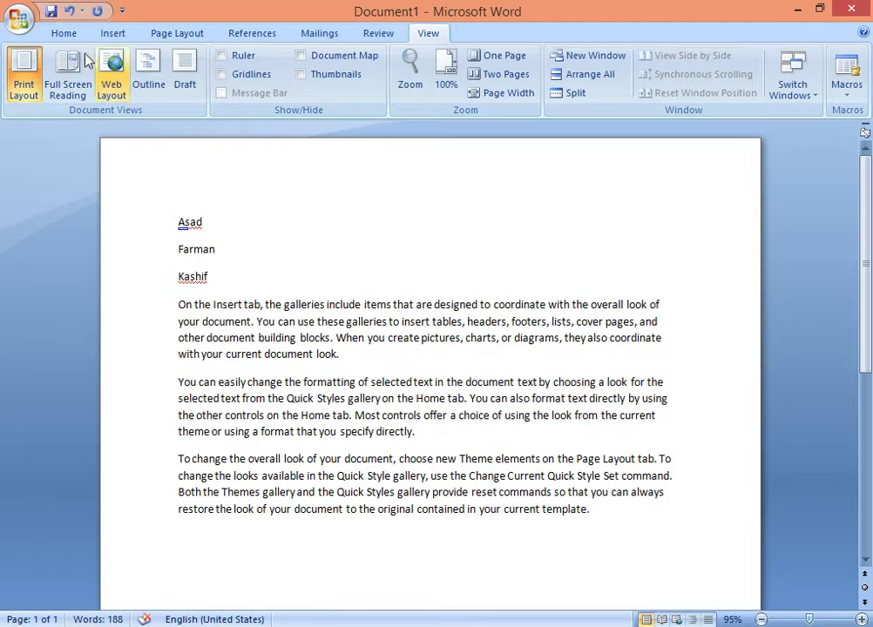
{"action": "left_click", "coordinate": [64, 33]}
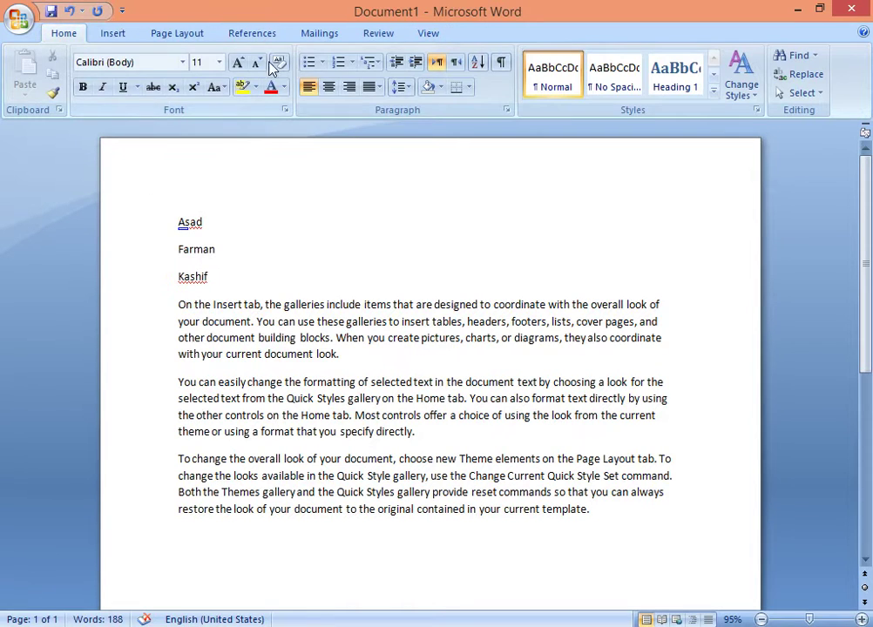
{"action": "left_click", "coordinate": [694, 73]}
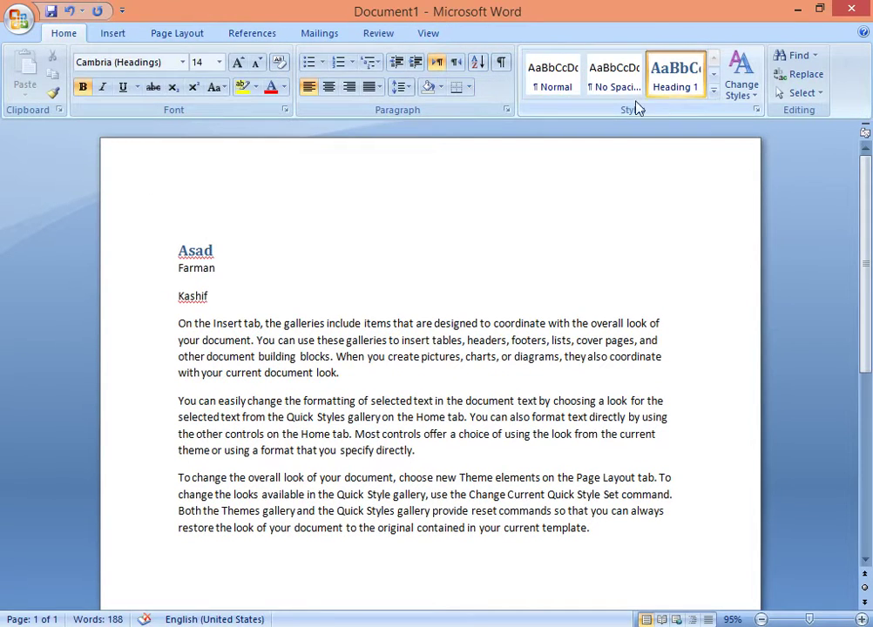
{"action": "left_click", "coordinate": [367, 185]}
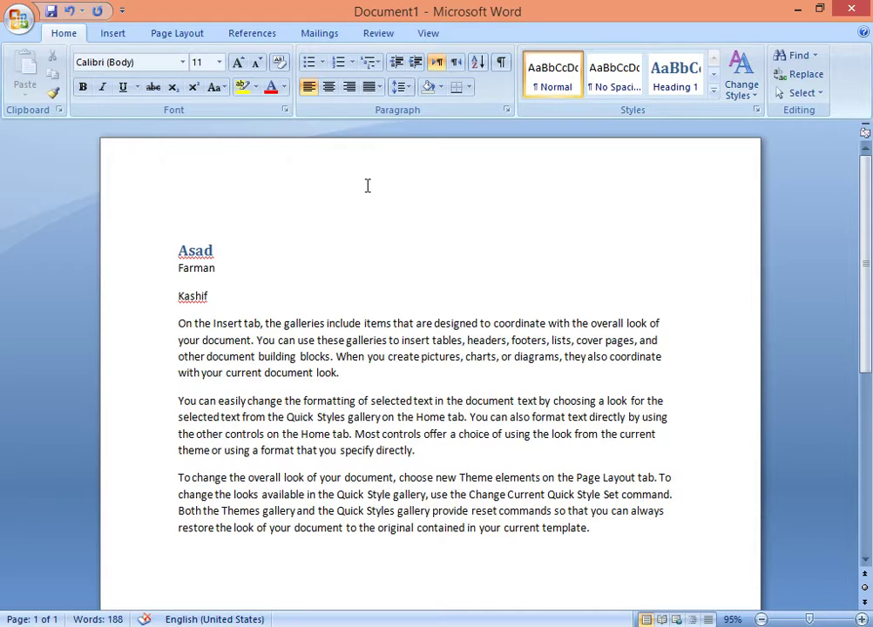
{"action": "left_click", "coordinate": [708, 75]}
{"action": "left_click", "coordinate": [558, 80]}
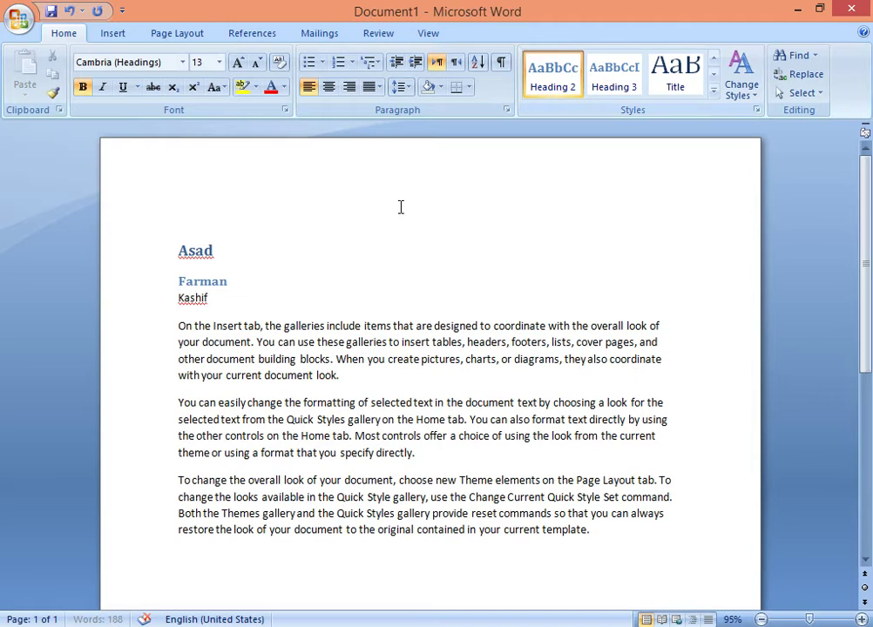
{"action": "left_click", "coordinate": [185, 300]}
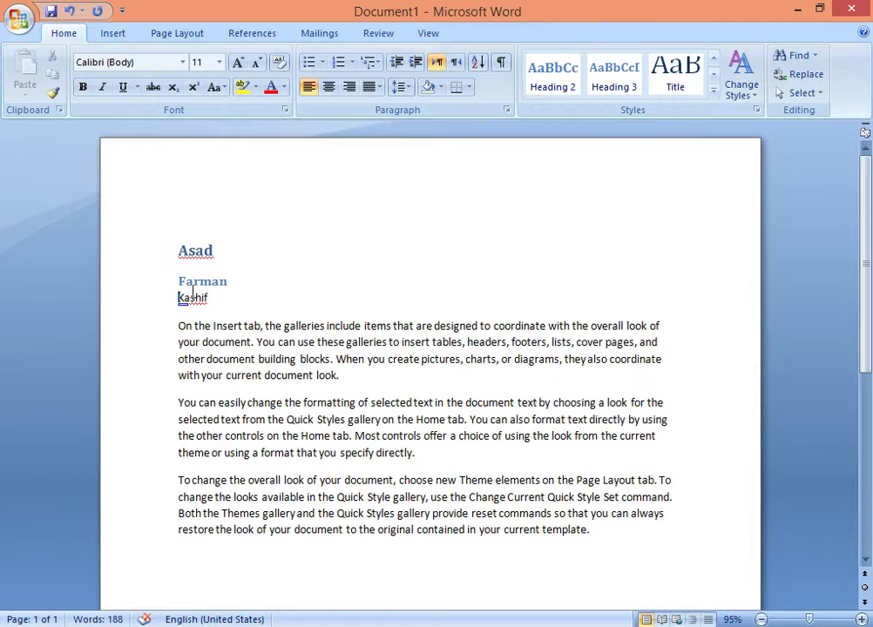
{"action": "left_click", "coordinate": [628, 84]}
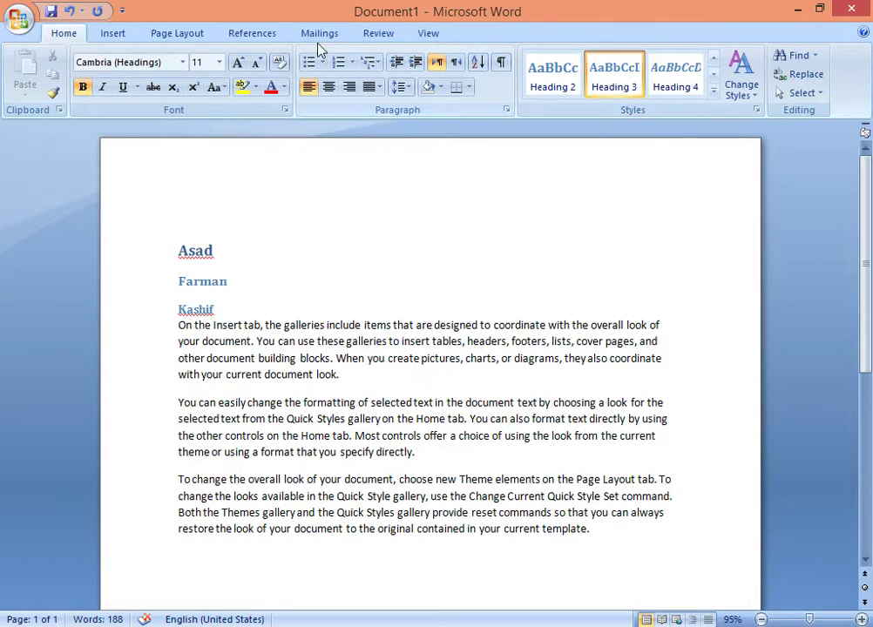
{"action": "left_click", "coordinate": [435, 33]}
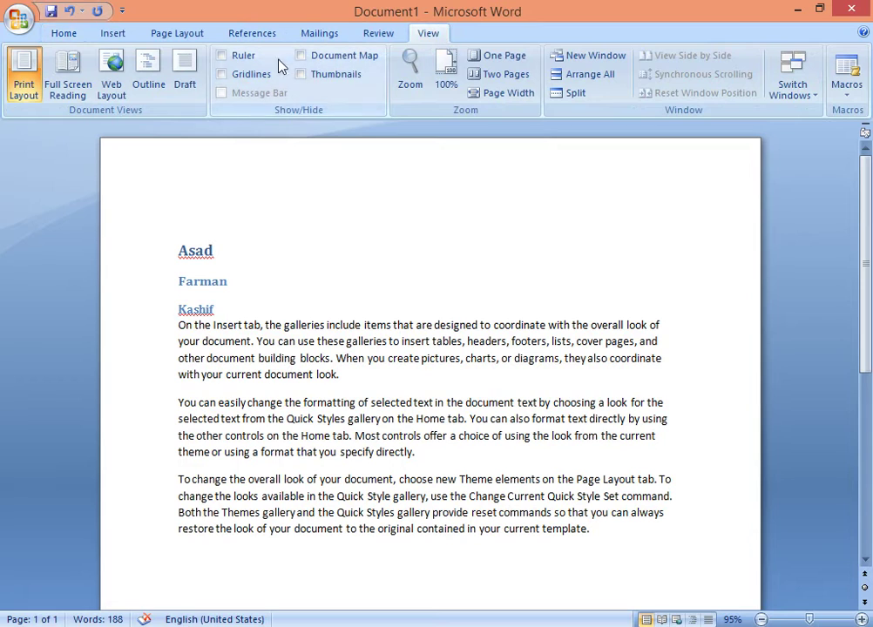
{"action": "left_click", "coordinate": [149, 74]}
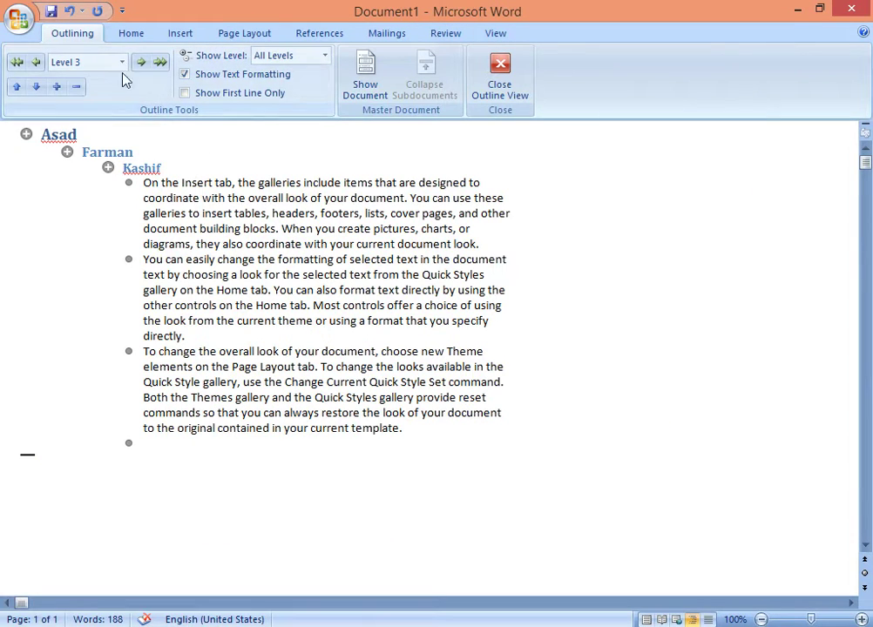
{"action": "left_click", "coordinate": [42, 135]}
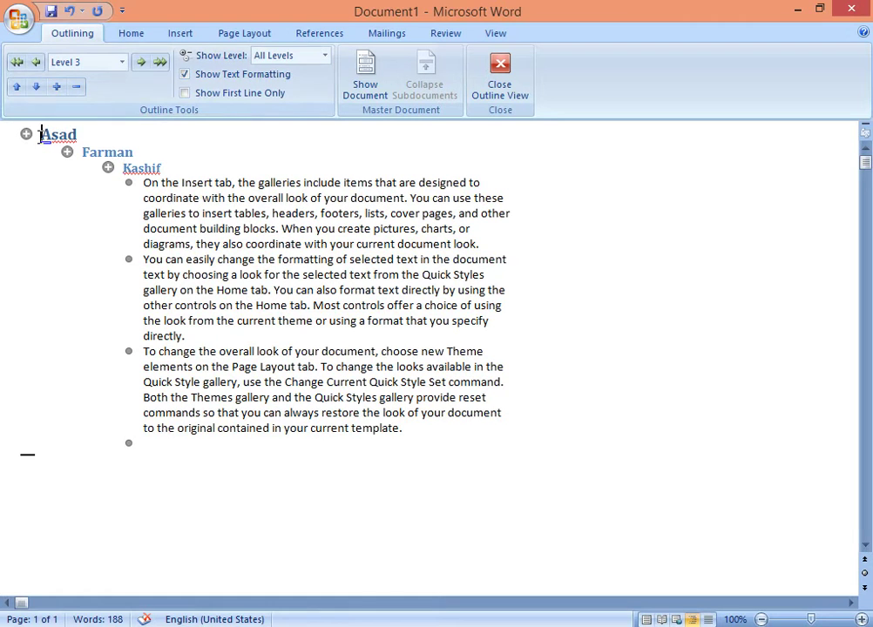
{"action": "left_click", "coordinate": [77, 87]}
{"action": "left_click", "coordinate": [76, 87]}
{"action": "left_click", "coordinate": [77, 87]}
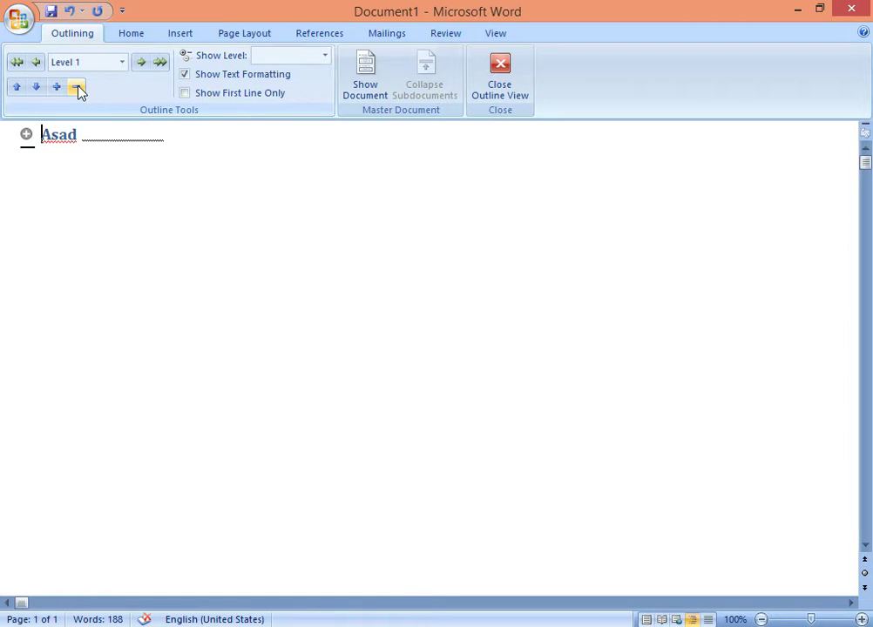
{"action": "left_click", "coordinate": [57, 88]}
{"action": "left_click", "coordinate": [57, 87]}
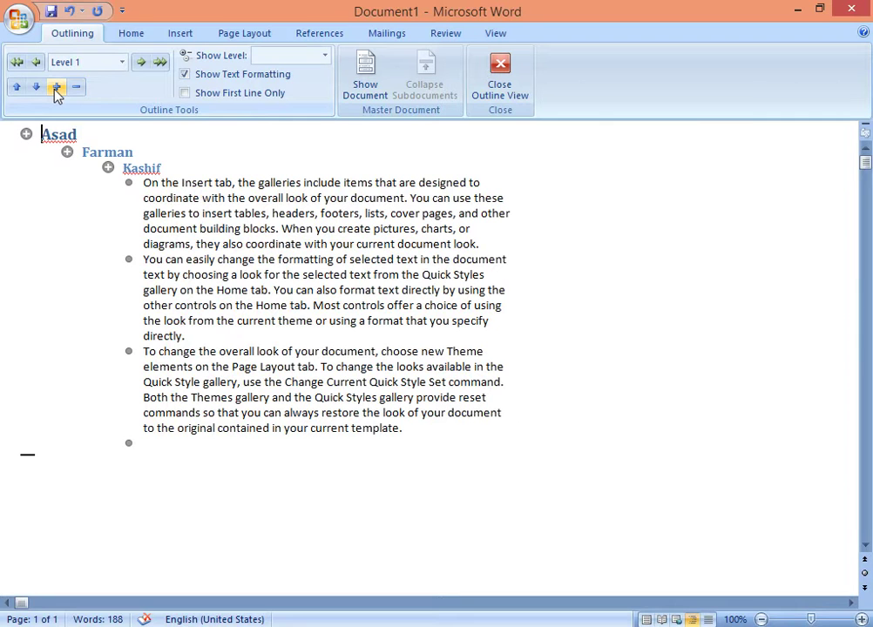
{"action": "double_click", "coordinate": [26, 133]}
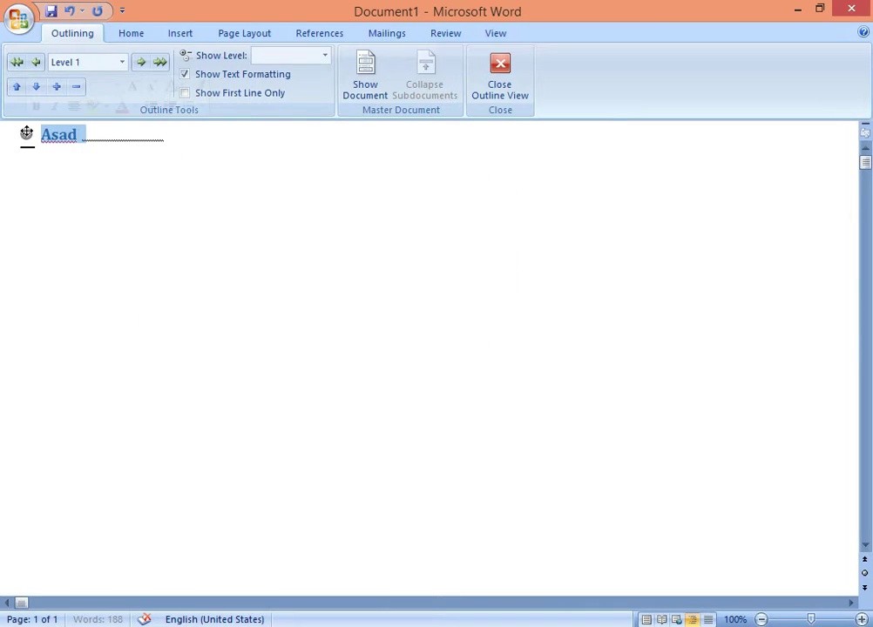
{"action": "double_click", "coordinate": [26, 133]}
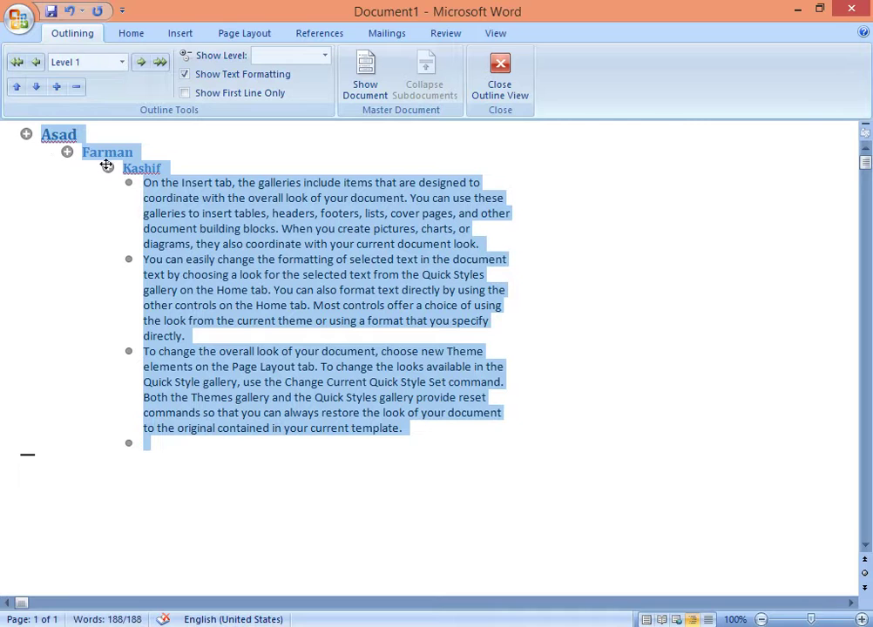
{"action": "double_click", "coordinate": [107, 166]}
{"action": "double_click", "coordinate": [107, 166]}
{"action": "double_click", "coordinate": [107, 165]}
{"action": "double_click", "coordinate": [107, 166]}
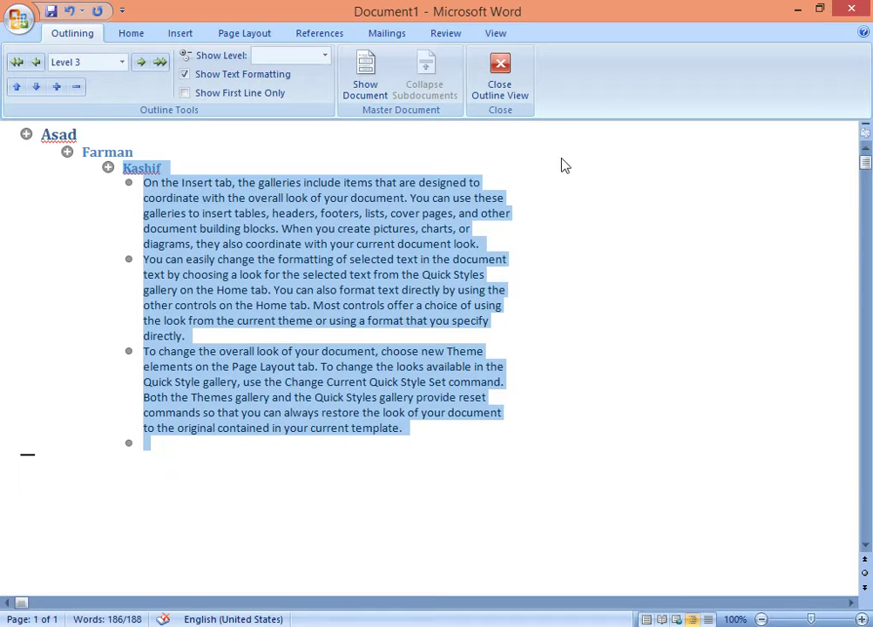
{"action": "left_click", "coordinate": [515, 89]}
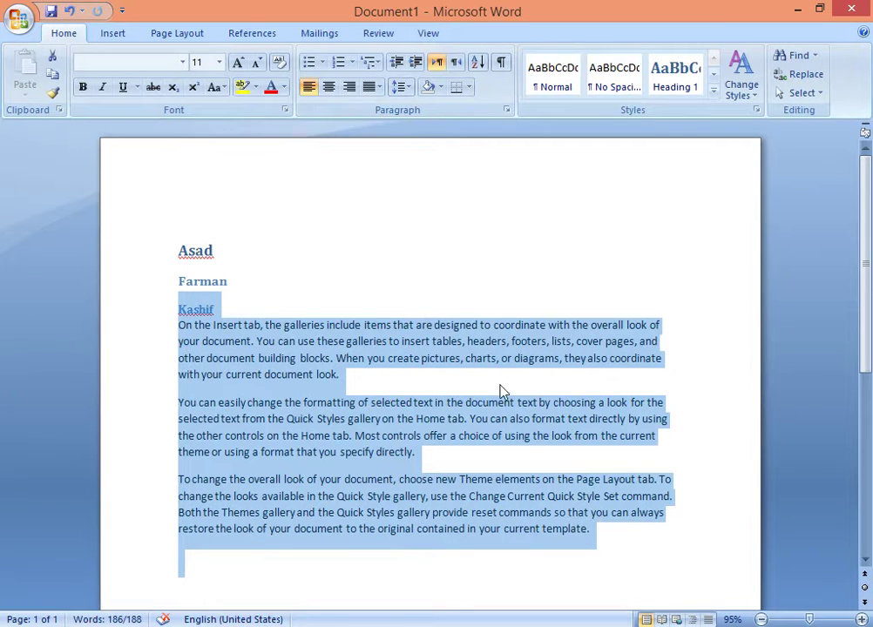
Deselect the text and switch the document to Draft view.
{"action": "left_click", "coordinate": [614, 538]}
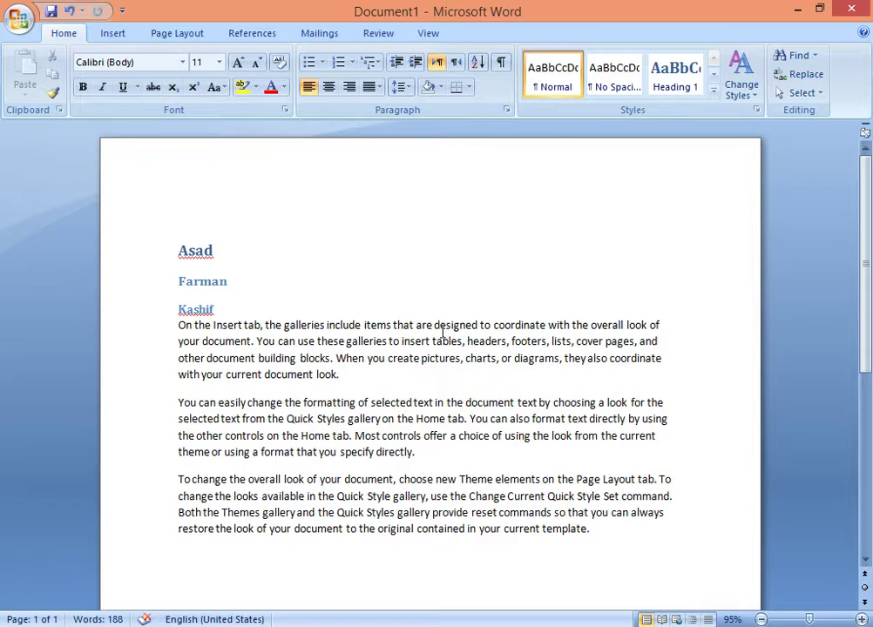
{"action": "left_click", "coordinate": [428, 35]}
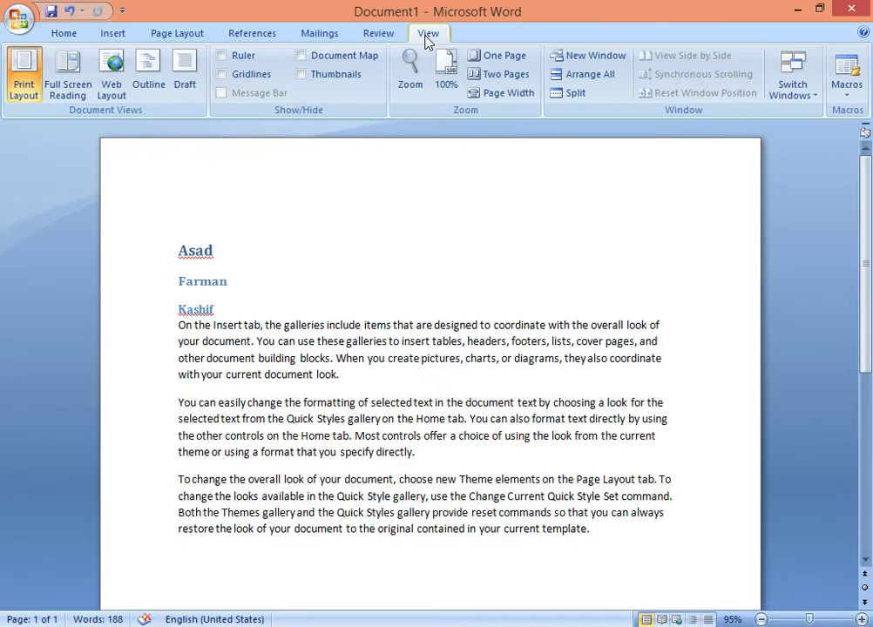
{"action": "left_click", "coordinate": [183, 77]}
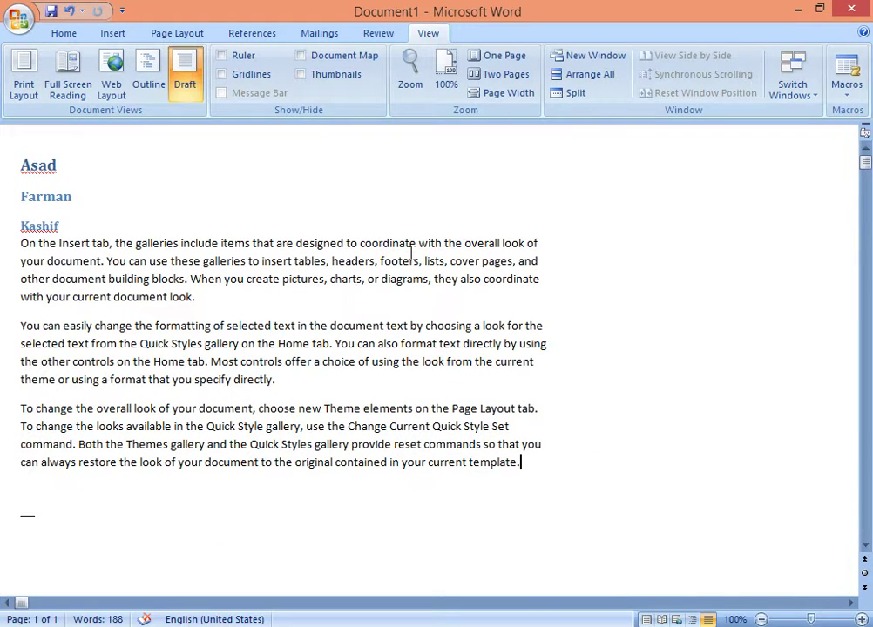
Add two page breaks, typing filler words 'dflsd' and 'dsfklsdfl' on the new pages.
{"action": "key", "text": "ctrl+Return"}
{"action": "type", "text": "dflsd"}
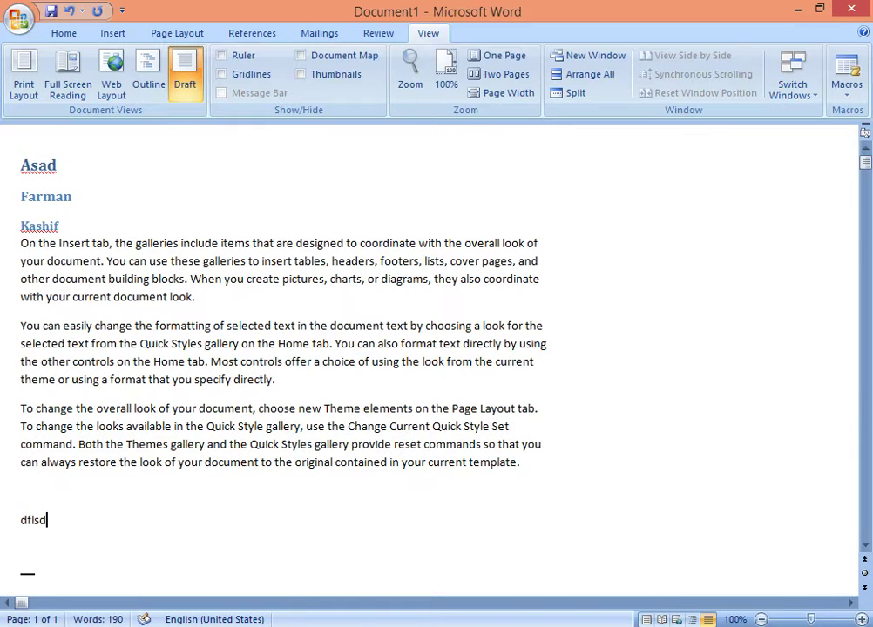
{"action": "key", "text": "ctrl+Return"}
{"action": "type", "text": "dsfklsdfl"}
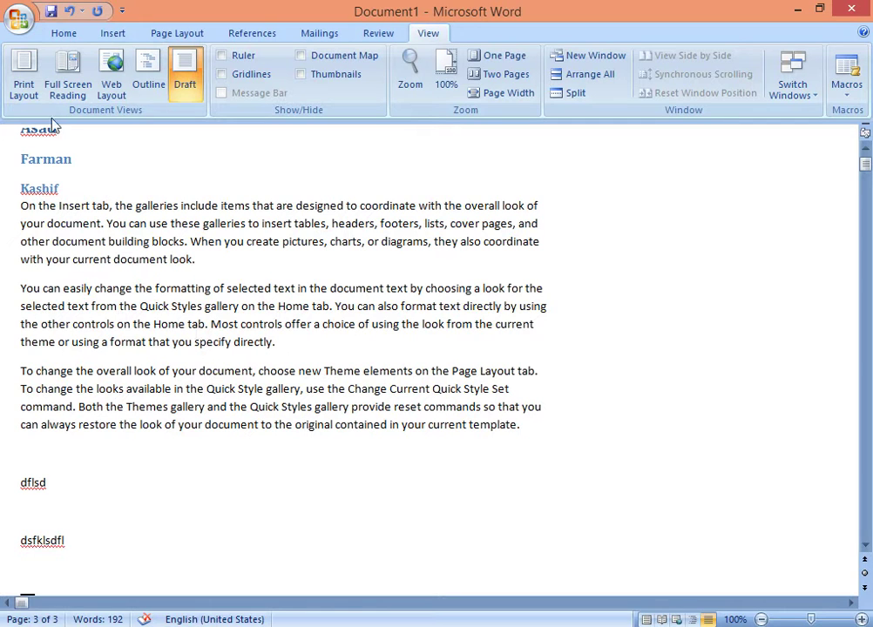
Switch to Print Layout view and scroll through the pages.
{"action": "left_click", "coordinate": [33, 84]}
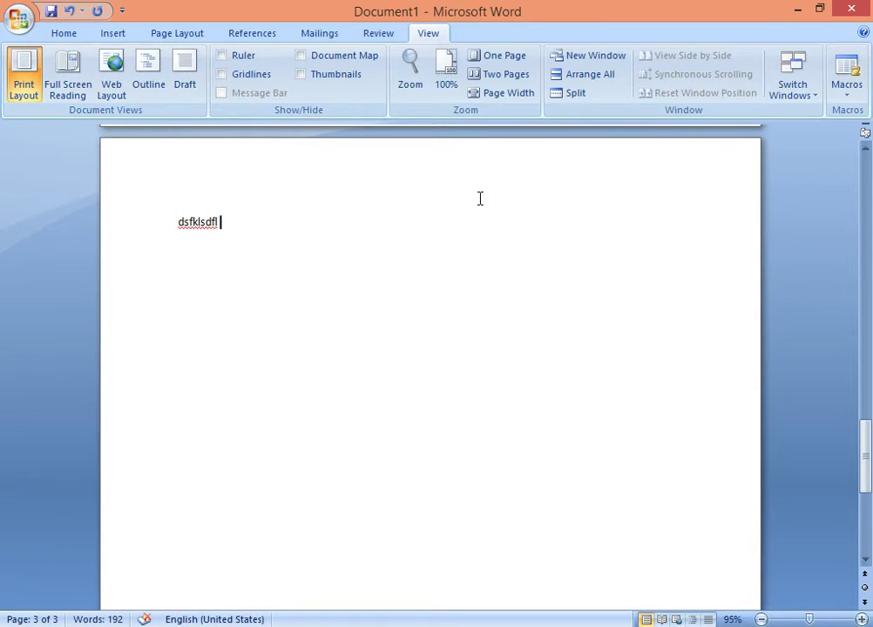
{"action": "left_click_drag", "start_coordinate": [865, 436], "coordinate": [868, 523]}
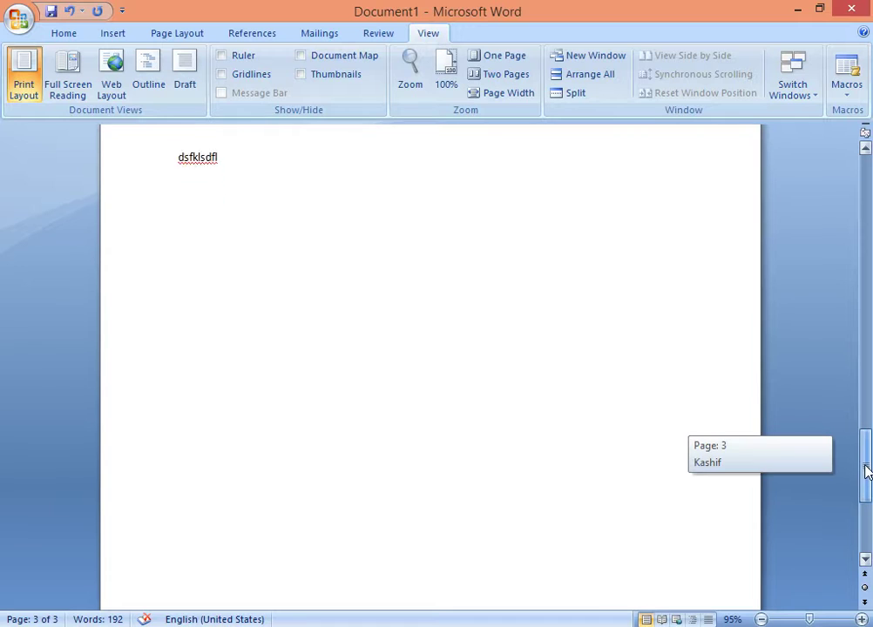
{"action": "left_click_drag", "start_coordinate": [868, 526], "coordinate": [869, 223]}
Create a new document, fill it with =rand() sample paragraphs, and turn on the Ruler.
{"action": "key", "text": "ctrl+n"}
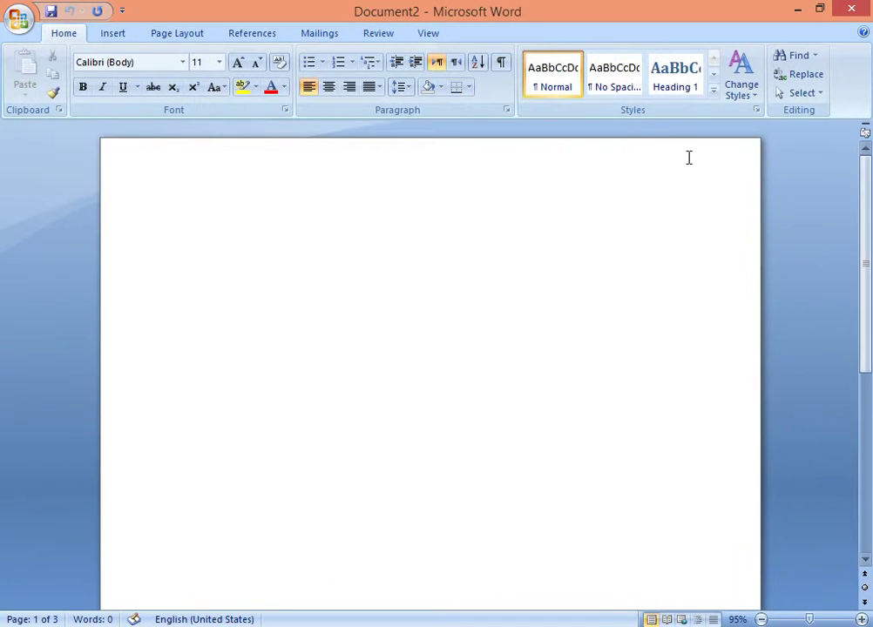
{"action": "left_click", "coordinate": [427, 33]}
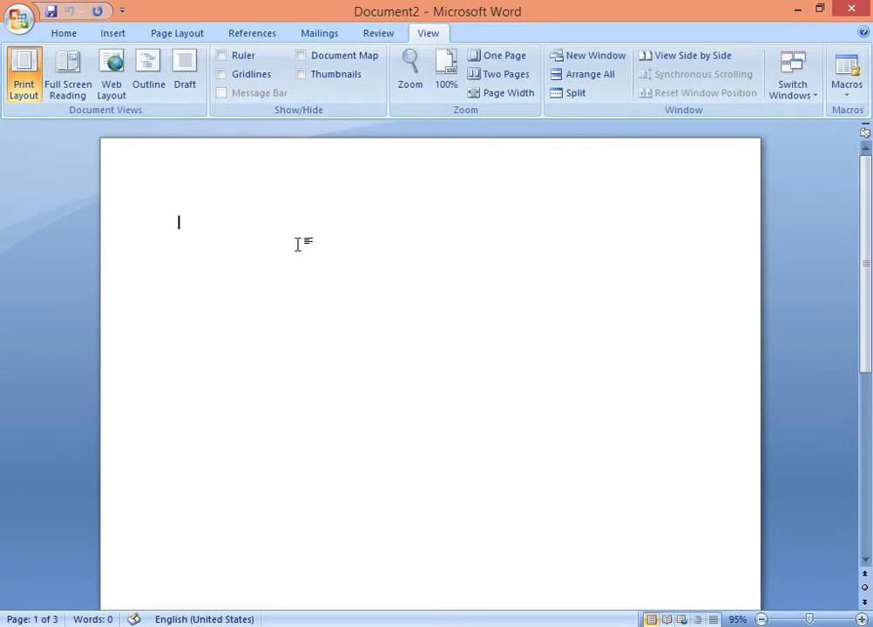
{"action": "type", "text": "=rand()"}
{"action": "key", "text": "Return"}
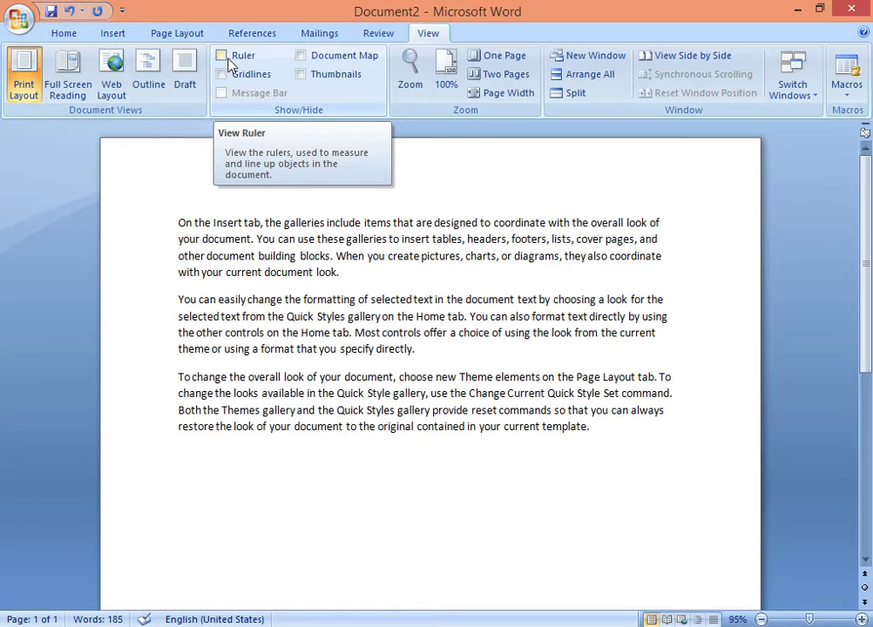
{"action": "left_click", "coordinate": [229, 58]}
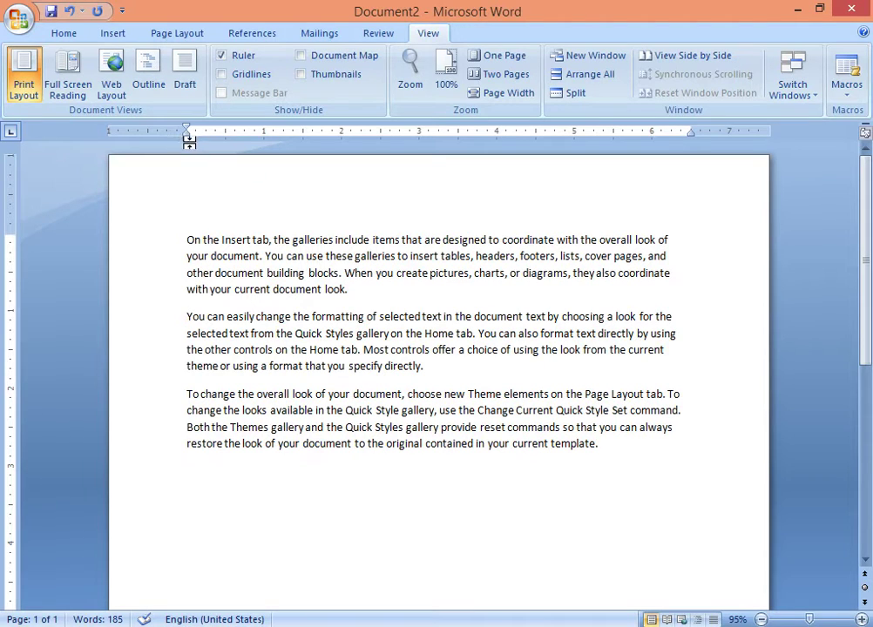
Drag the left and first-line indent markers into the left margin, then create a new blank document.
{"action": "left_click_drag", "start_coordinate": [186, 137], "coordinate": [155, 133]}
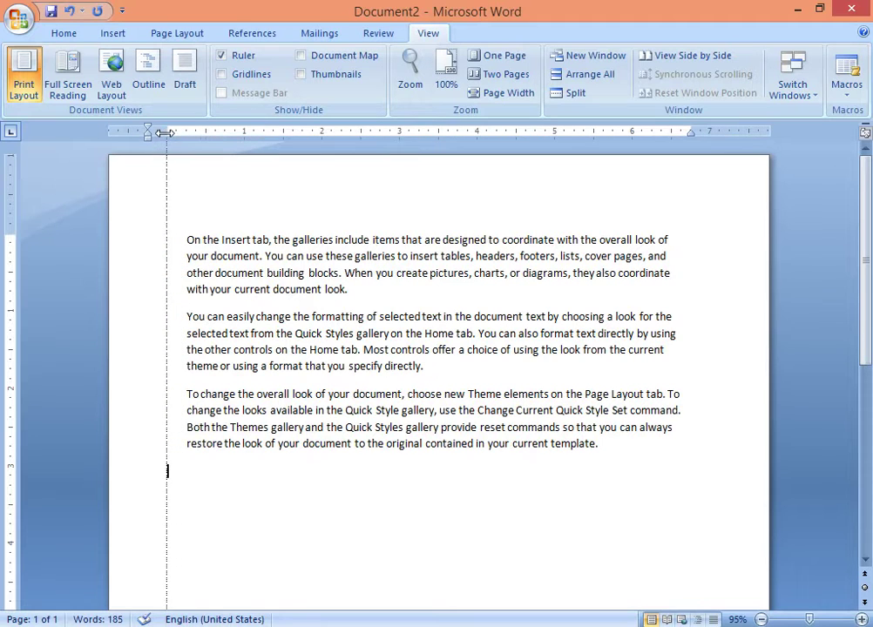
{"action": "left_click_drag", "start_coordinate": [136, 136], "coordinate": [157, 136]}
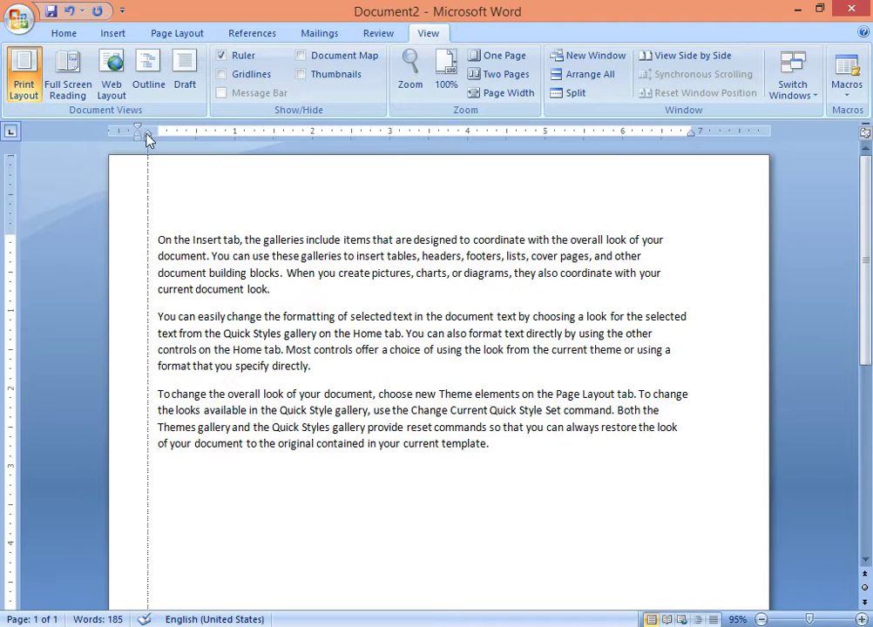
{"action": "left_click_drag", "start_coordinate": [139, 128], "coordinate": [158, 133]}
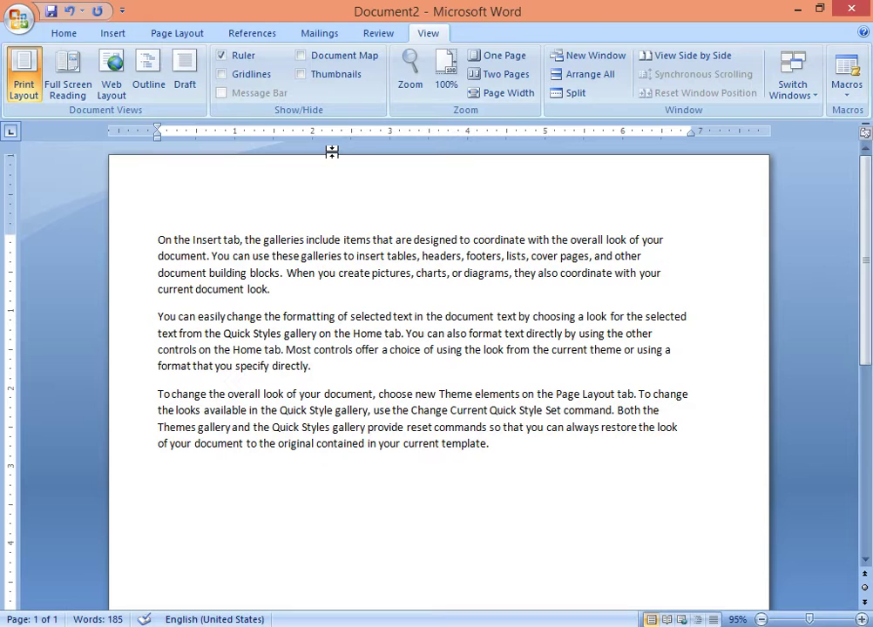
{"action": "key", "text": "ctrl+n"}
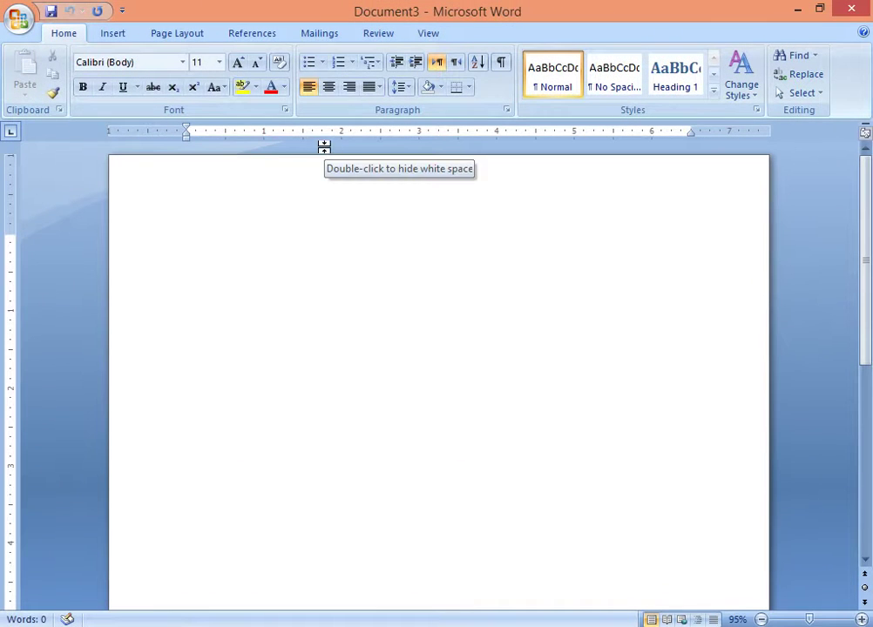
Type 'To' and place 'The principal' address lines at a 5-inch tab stop.
{"action": "left_click", "coordinate": [427, 38]}
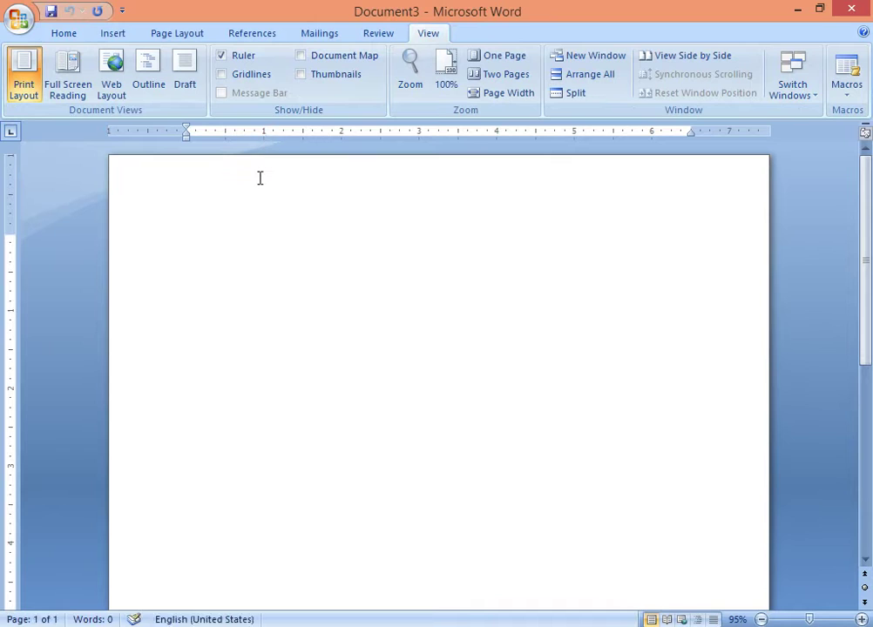
{"action": "type", "text": "To"}
{"action": "left_click", "coordinate": [574, 133]}
{"action": "key", "text": "Return"}
{"action": "key", "text": "Return"}
{"action": "key", "text": "Tab"}
{"action": "type", "text": "The"}
{"action": "type", "text": " princip"}
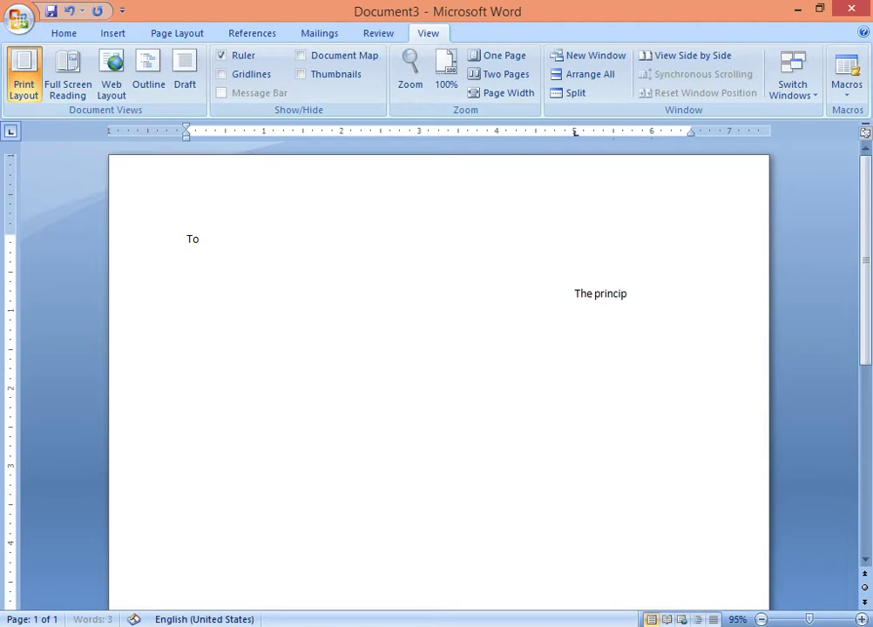
{"action": "type", "text": "al dskjfkdsf"}
{"action": "key", "text": "Return"}
{"action": "key", "text": "Tab"}
{"action": "type", "text": "kf"}
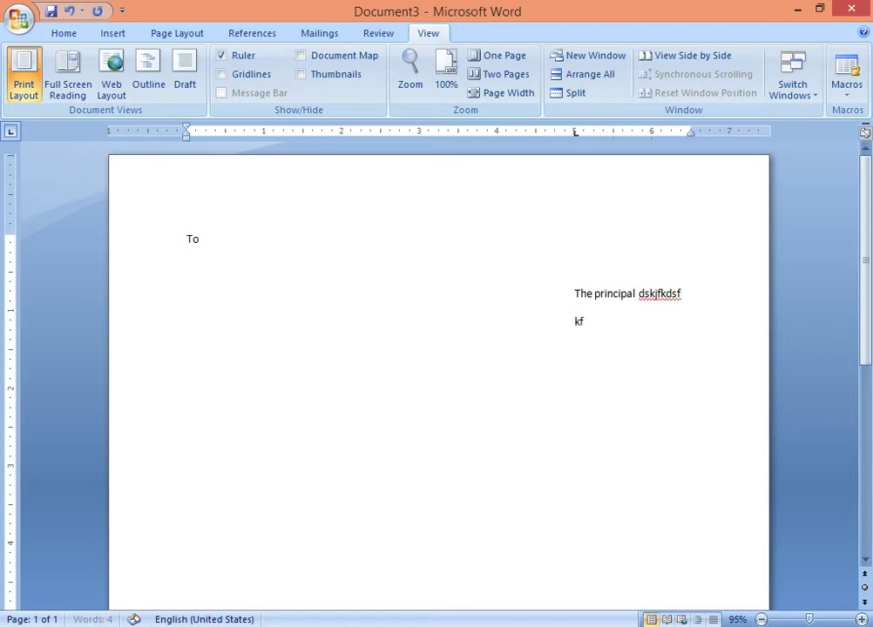
{"action": "type", "text": "Kfksdfksdfksdfkdsk"}
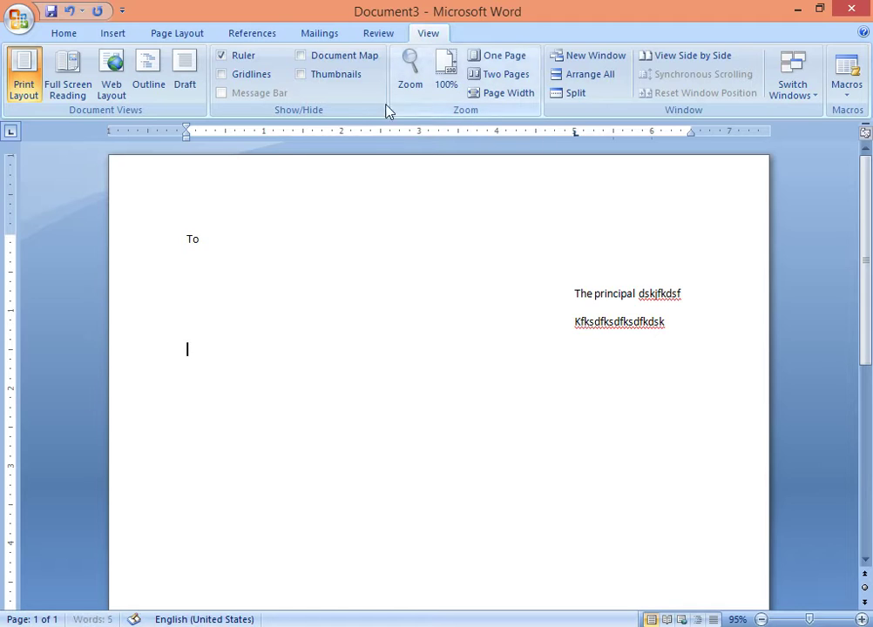
Set a tab stop near 0.5 inch, type the tabbed-in 'Sir' greeting and a filler body paragraph.
{"action": "left_click", "coordinate": [234, 133]}
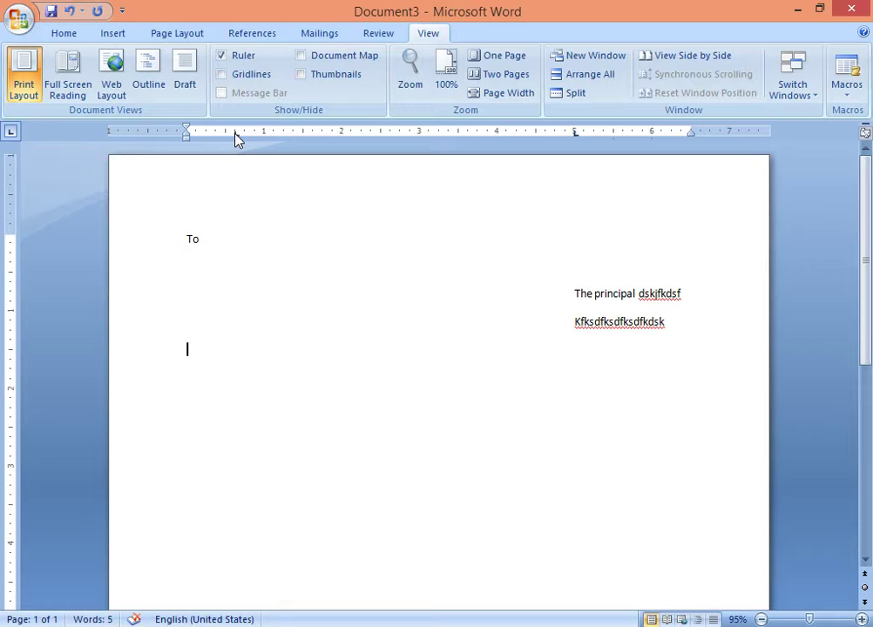
{"action": "type", "text": "sir,"}
{"action": "key", "text": "BackSpace"}
{"action": "key", "text": "BackSpace"}
{"action": "key", "text": "BackSpace"}
{"action": "key", "text": "BackSpace"}
{"action": "key", "text": "Tab"}
{"action": "type", "text": "sir"}
{"action": "key", "text": "Return"}
{"action": "type", "text": "sd"}
{"action": "type", "text": "fksd fks;lfks fkl skf;l skd;fl kslf ksl; fkls; fk;l sdf"}
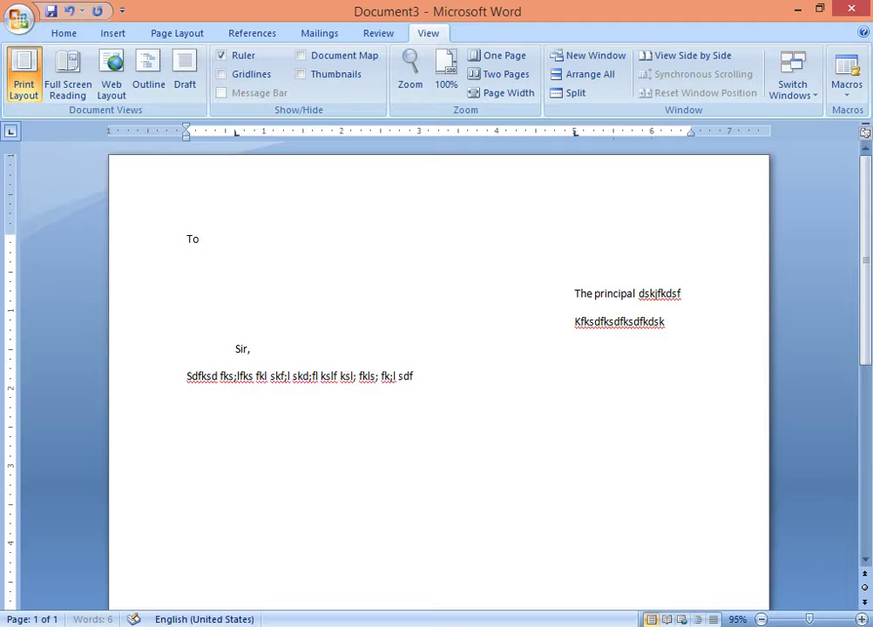
{"action": "type", "text": " ;lskfl; skdfl slf kls;f kl;s fkl; sdfkl skfl; skdfl ksdfl"}
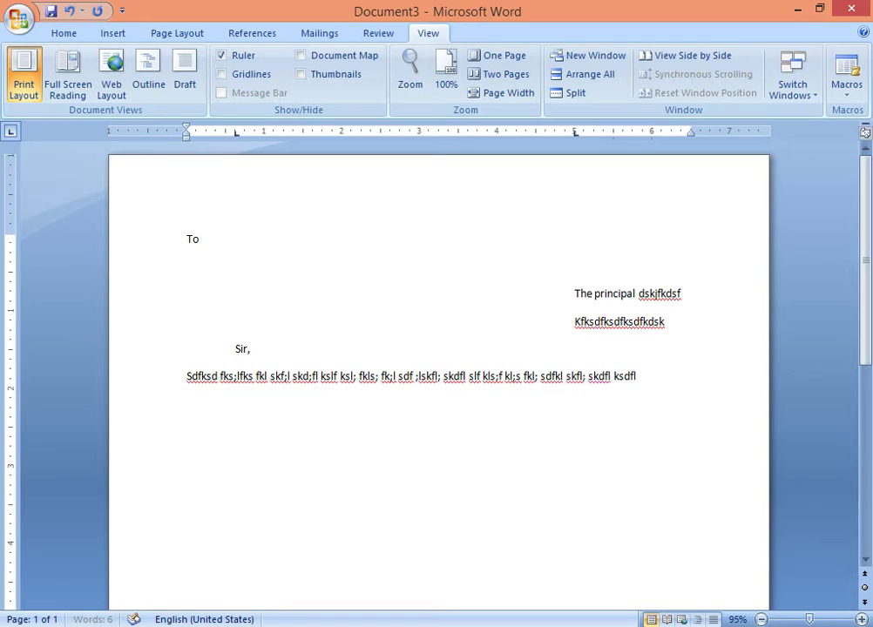
{"action": "type", "text": " ksdfl skdfl skdfl skdlf skdf lksd fksd"}
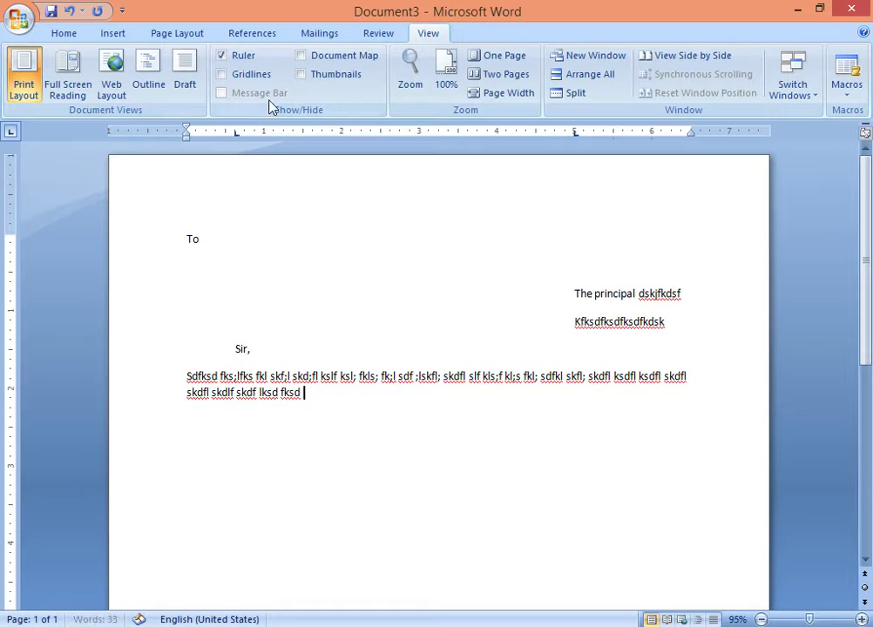
Turn Gridlines on and off again, then create a new blank document.
{"action": "left_click", "coordinate": [223, 76]}
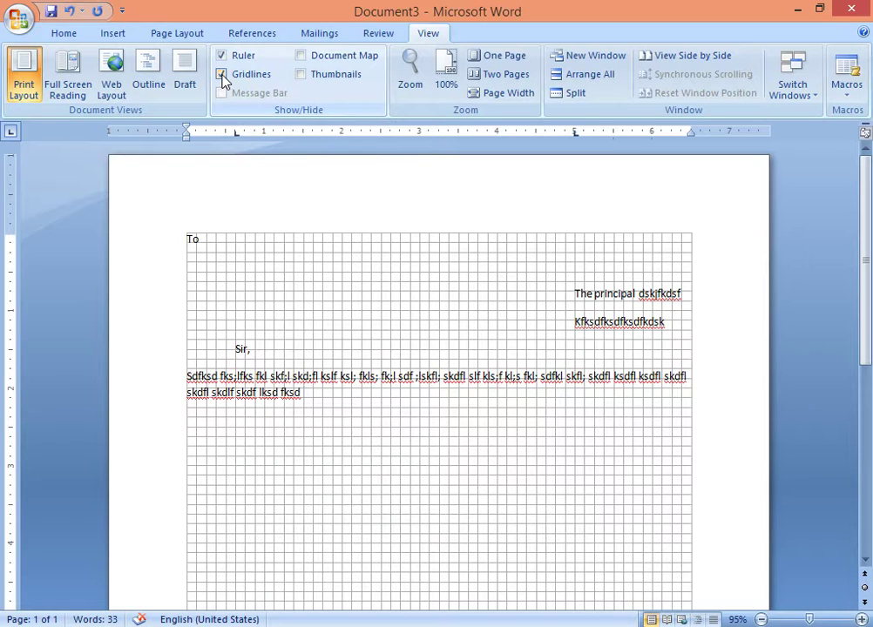
{"action": "left_click", "coordinate": [223, 77]}
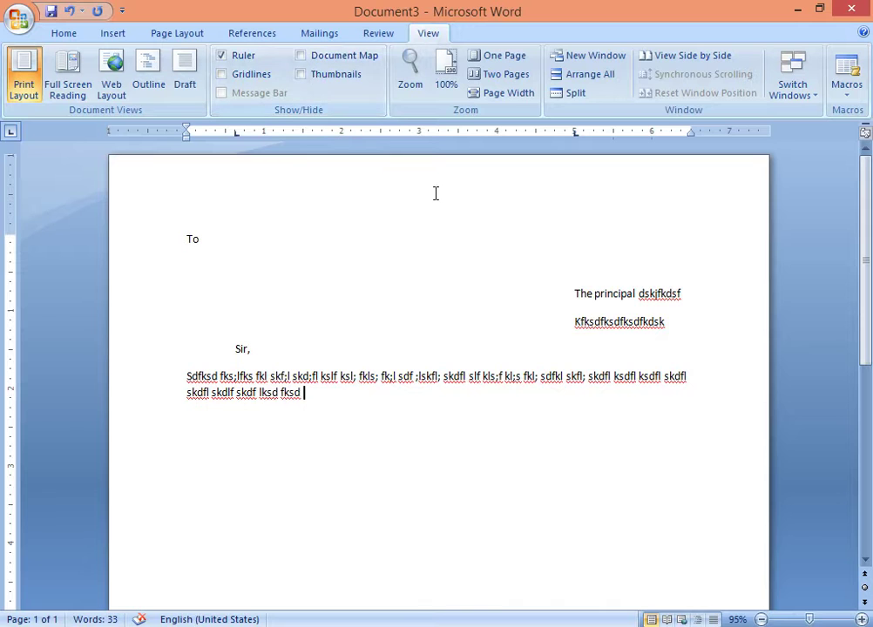
{"action": "key", "text": "ctrl+n"}
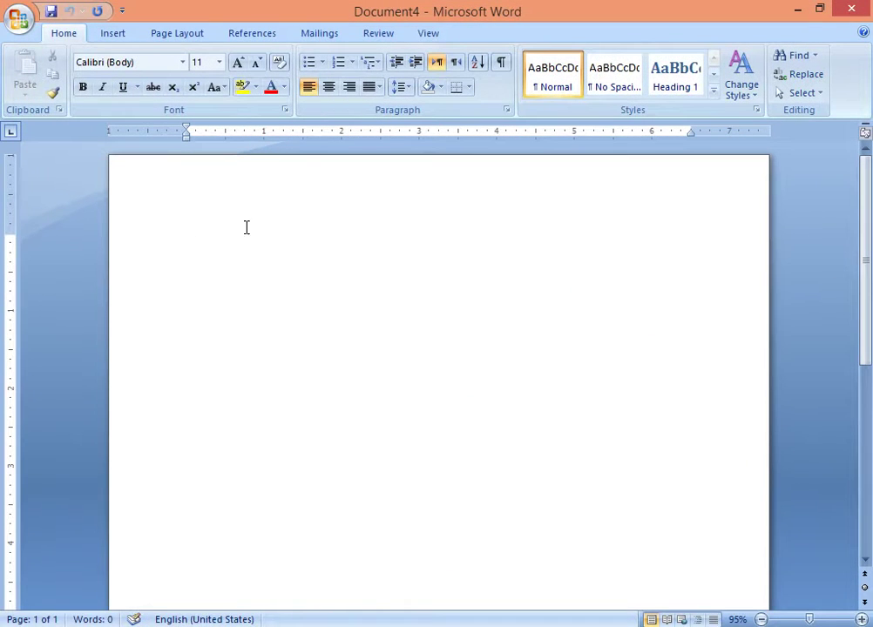
Type the Chemistry heading, a short line below it, and =rand() sample paragraphs.
{"action": "left_click", "coordinate": [436, 31]}
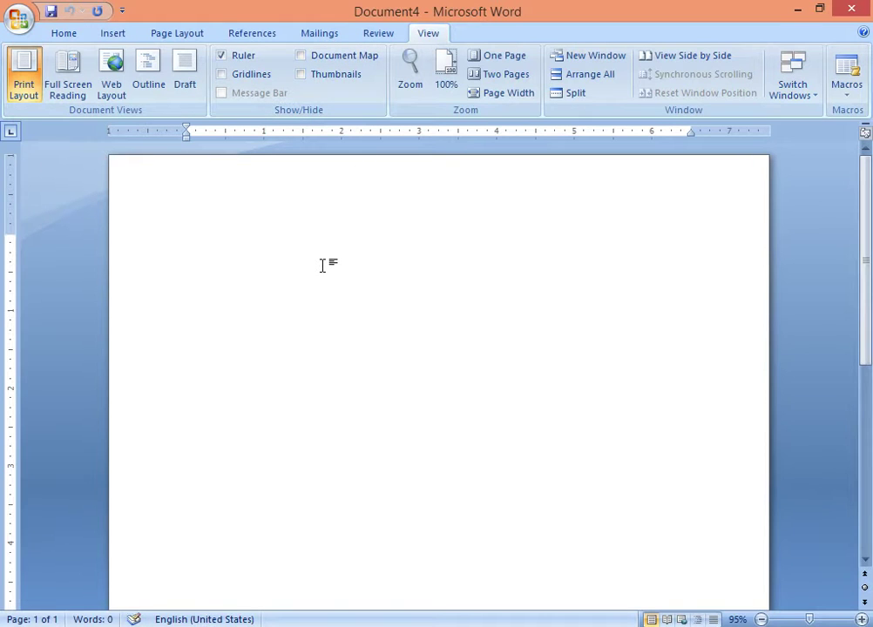
{"action": "type", "text": "chemi"}
{"action": "type", "text": "stry"}
{"action": "key", "text": "Return"}
{"action": "type", "text": "sdf s"}
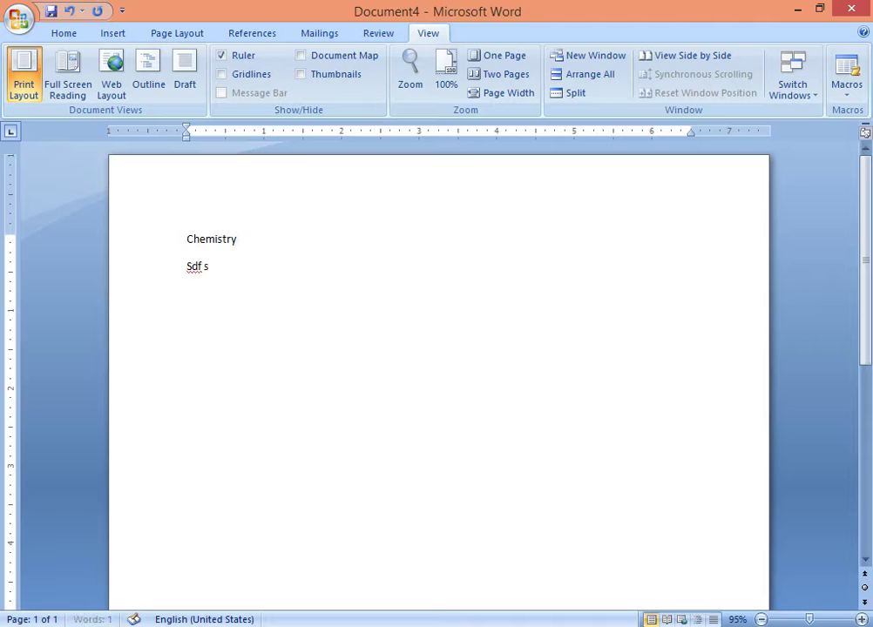
{"action": "type", "text": " sfs'fl"}
{"action": "key", "text": "Return"}
{"action": "type", "text": "=rand()"}
{"action": "key", "text": "Return"}
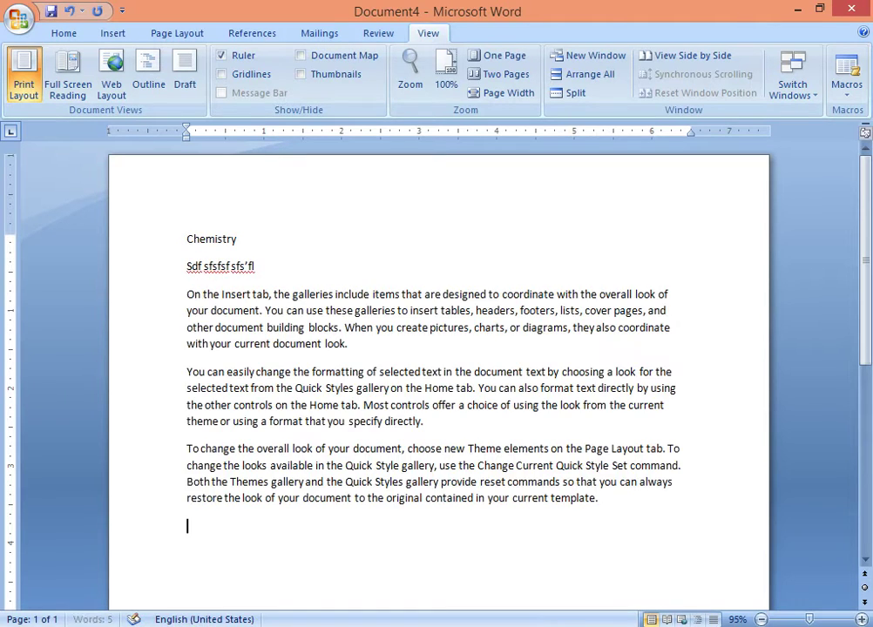
Add a page of =r() sample text, then a new page with the Biology line and filler text.
{"action": "key", "text": "ctrl+Return"}
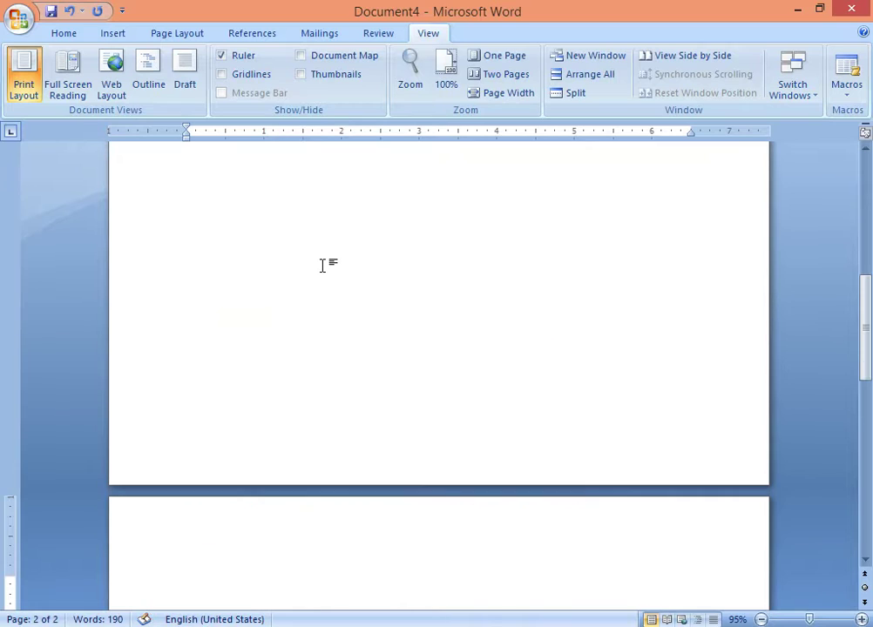
{"action": "type", "text": "=r()"}
{"action": "key", "text": "Return"}
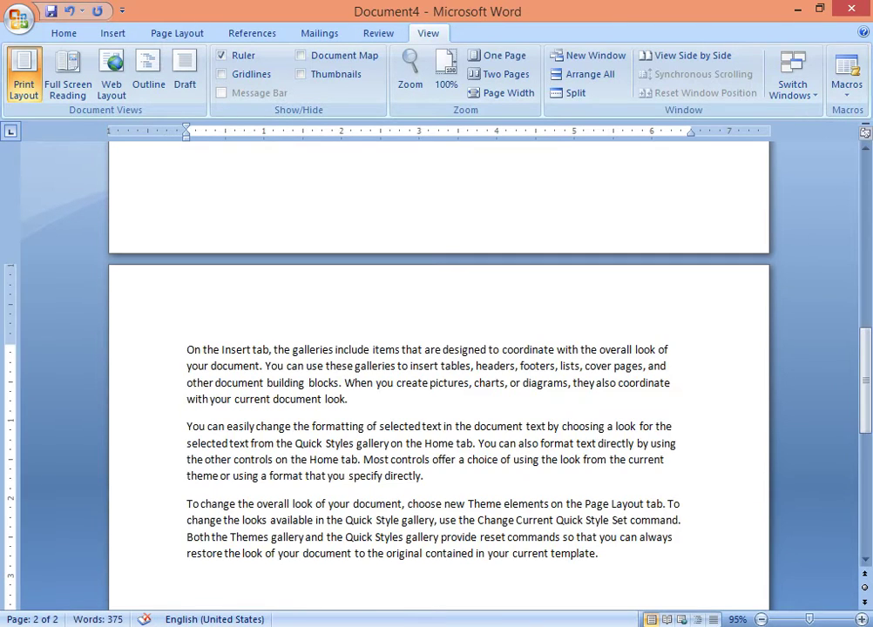
{"action": "key", "text": "ctrl+Return"}
{"action": "type", "text": "bi"}
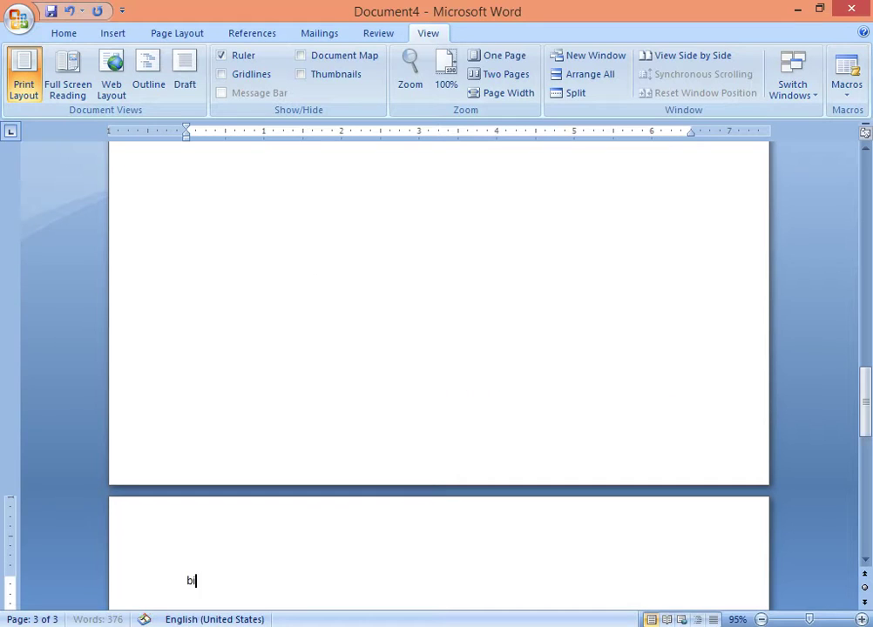
{"action": "type", "text": "gy"}
{"action": "key", "text": "Return"}
{"action": "type", "text": "sdf"}
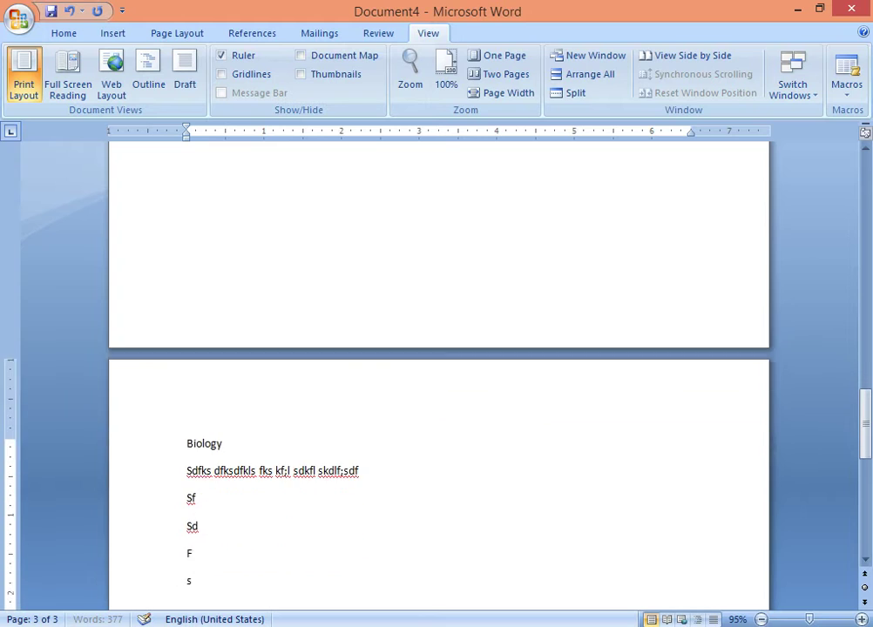
{"action": "type", "text": "ks dfksdfkls fks kf;l sdkfl skdlf;sdf sf sd f sd f sdf sd fsd f"}
Start another page, generate sample paragraphs with =rand(), and return to page 1.
{"action": "key", "text": "ctrl+Return"}
{"action": "type", "text": "=ra"}
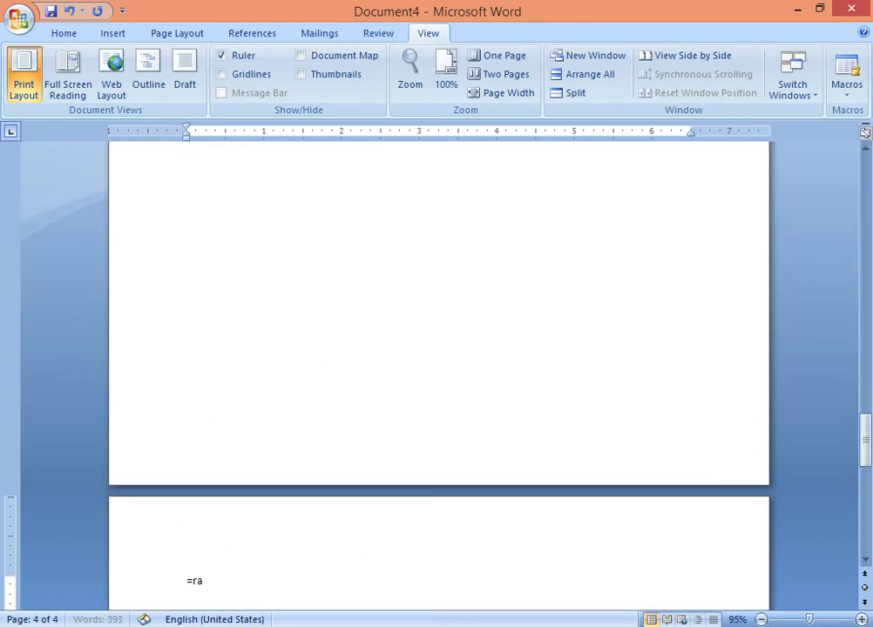
{"action": "key", "text": "BackSpace"}
{"action": "key", "text": "BackSpace"}
{"action": "type", "text": "n()"}
{"action": "key", "text": "Return"}
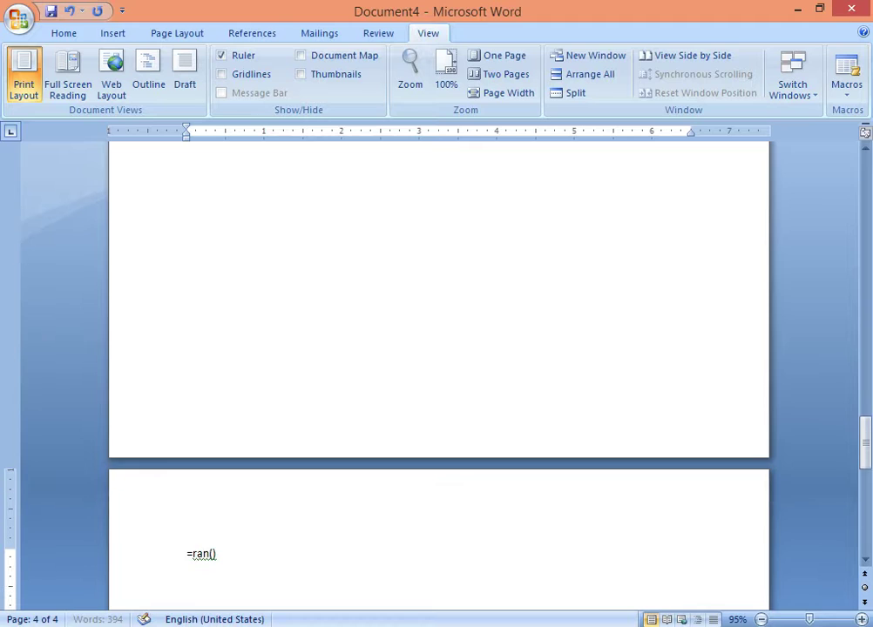
{"action": "key", "text": "BackSpace"}
{"action": "key", "text": "BackSpace"}
{"action": "key", "text": "BackSpace"}
{"action": "key", "text": "BackSpace"}
{"action": "key", "text": "BackSpace"}
{"action": "type", "text": "nd"}
{"action": "type", "text": "()"}
{"action": "key", "text": "Return"}
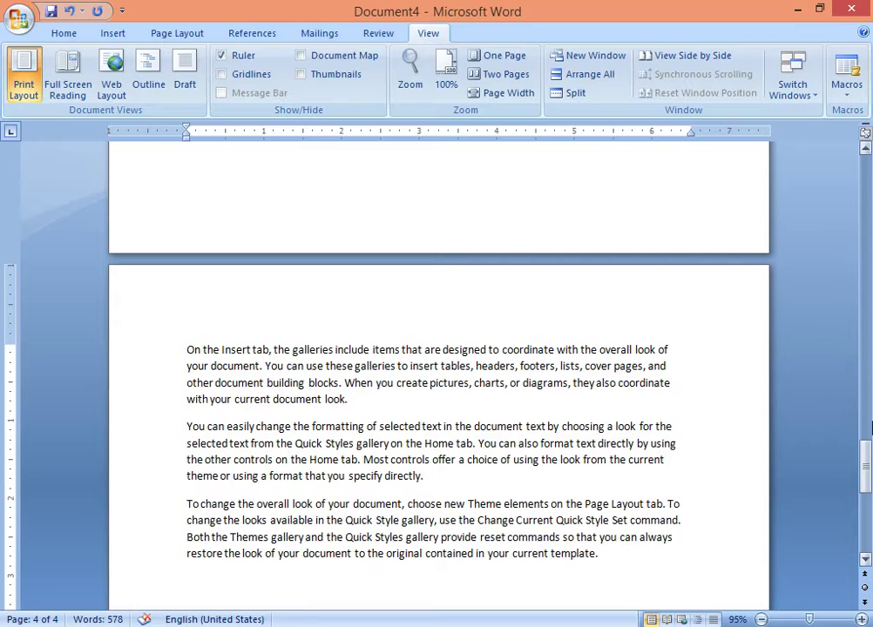
{"action": "left_click_drag", "start_coordinate": [867, 470], "coordinate": [867, 170]}
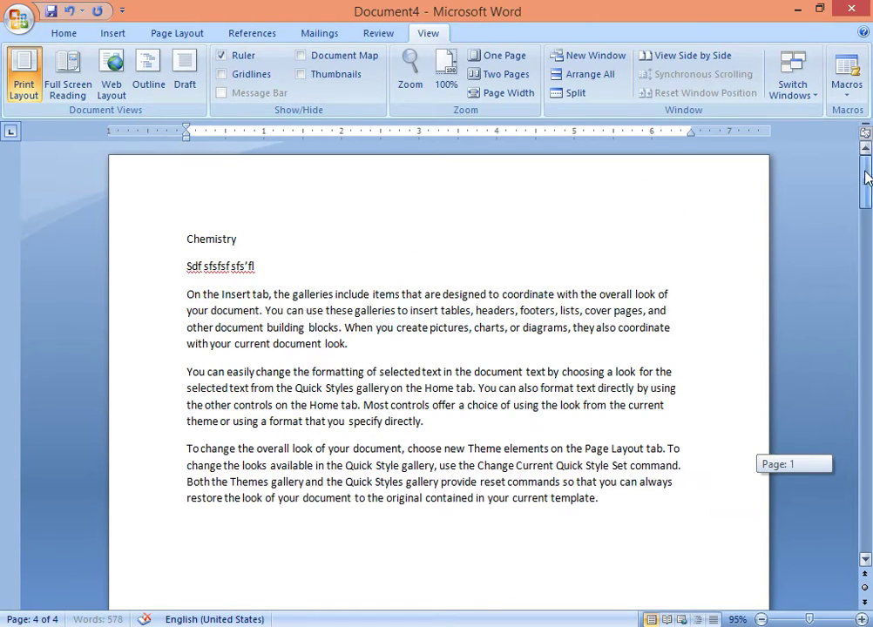
{"action": "left_click", "coordinate": [206, 277]}
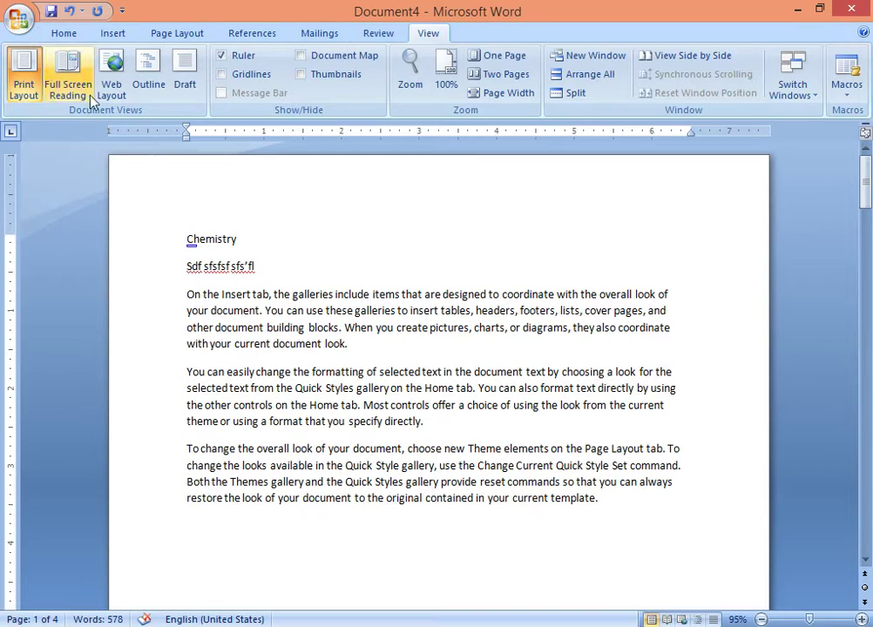
Apply Heading 1 to Chemistry and Heading 2 to Biology, then show the Document Map.
{"action": "left_click", "coordinate": [62, 32]}
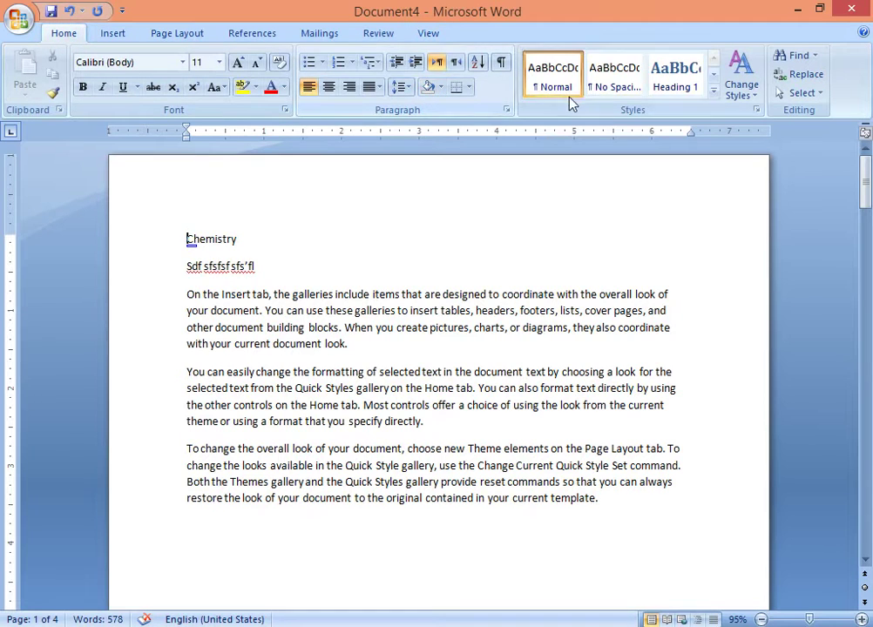
{"action": "left_click", "coordinate": [684, 81]}
{"action": "left_click_drag", "start_coordinate": [869, 171], "coordinate": [869, 383]}
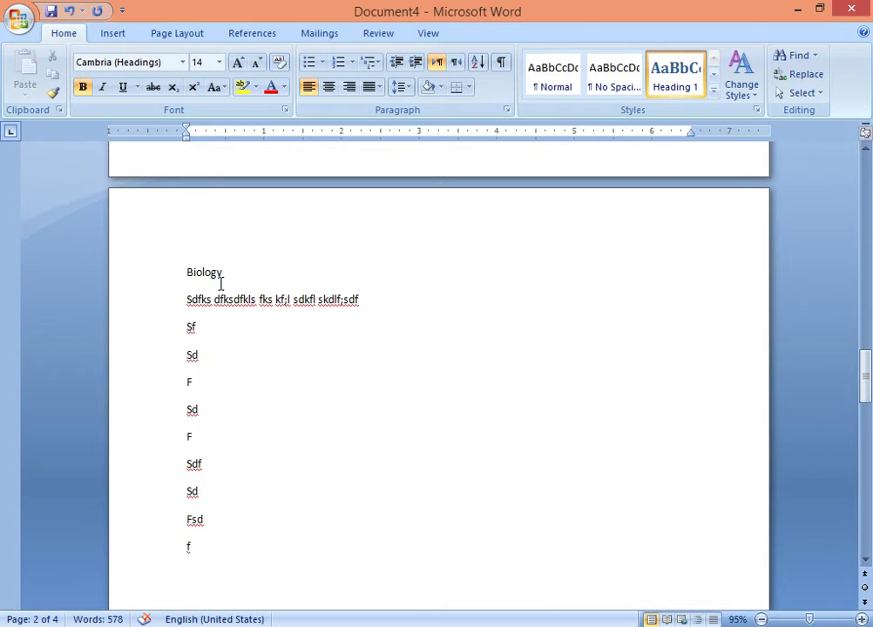
{"action": "left_click", "coordinate": [188, 274]}
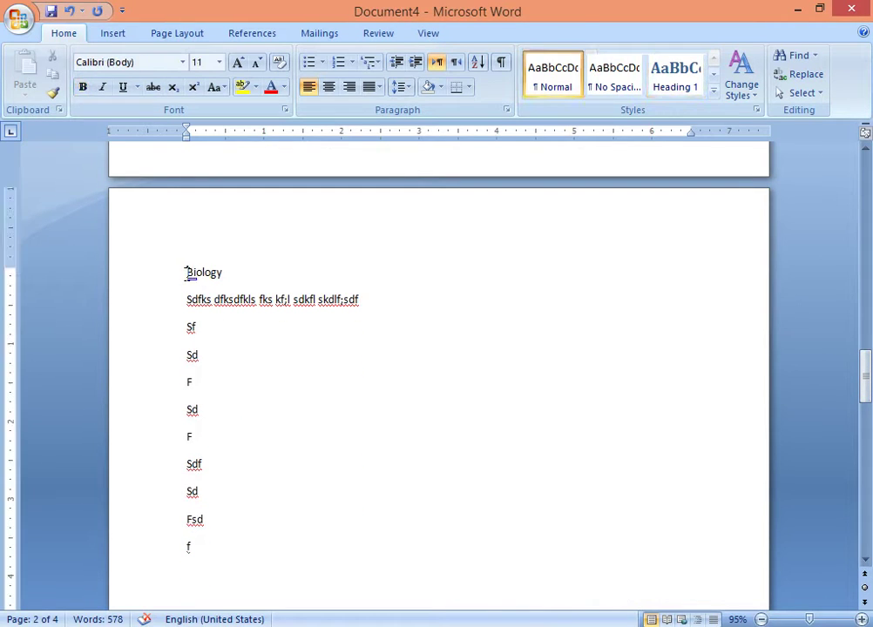
{"action": "left_click", "coordinate": [715, 79]}
{"action": "left_click", "coordinate": [547, 87]}
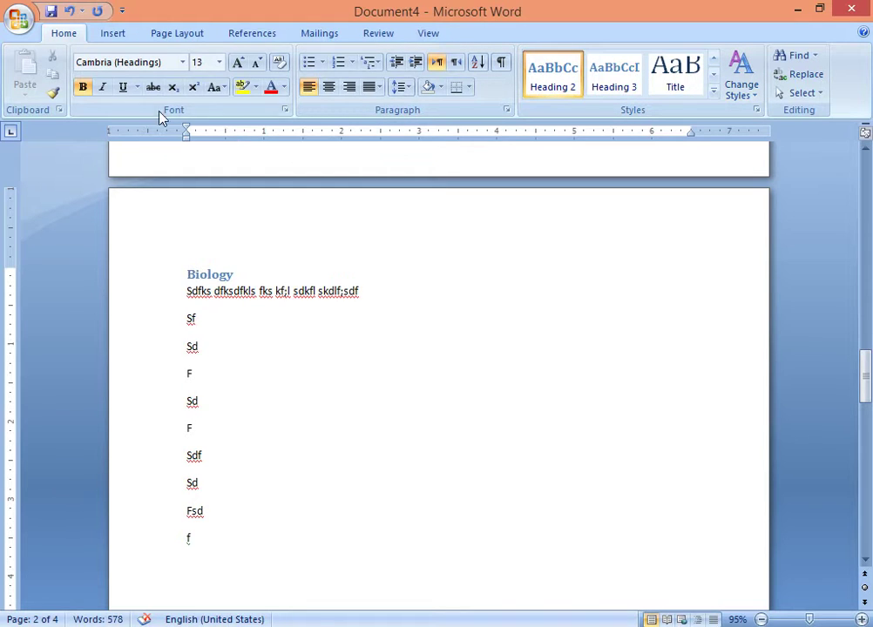
{"action": "left_click", "coordinate": [436, 33]}
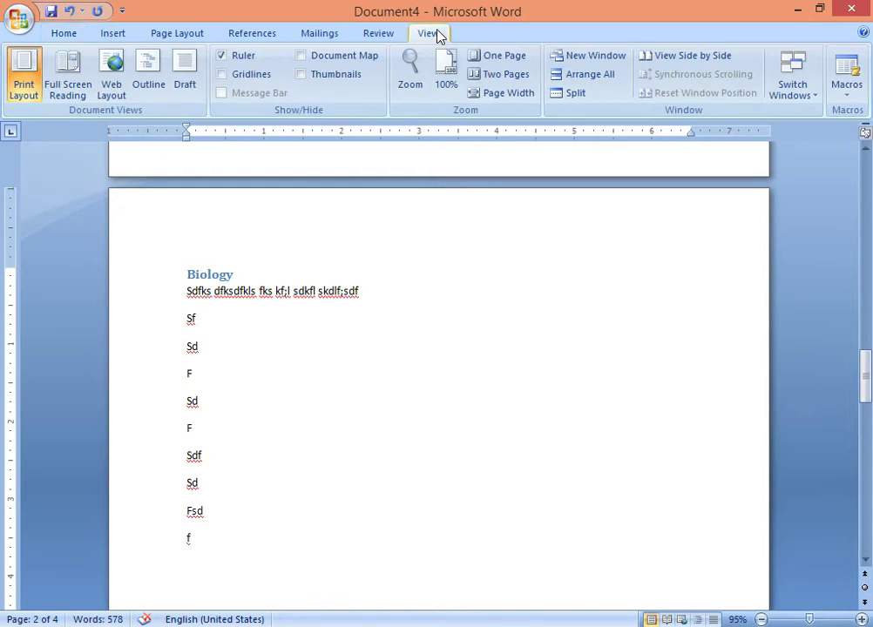
{"action": "left_click", "coordinate": [301, 56]}
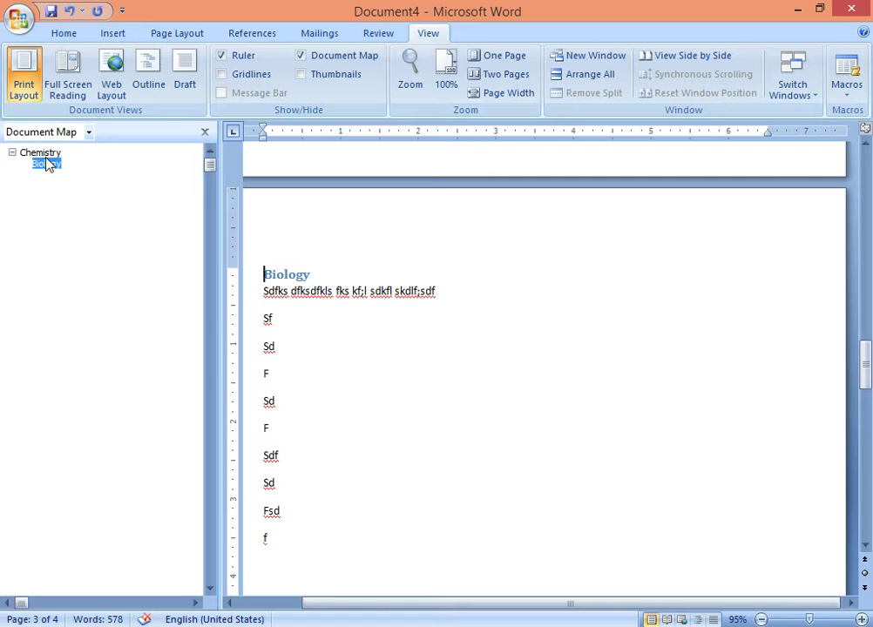
Jump to Chemistry, then Biology, then back to Chemistry via the Document Map, and close the map.
{"action": "key", "text": "Up"}
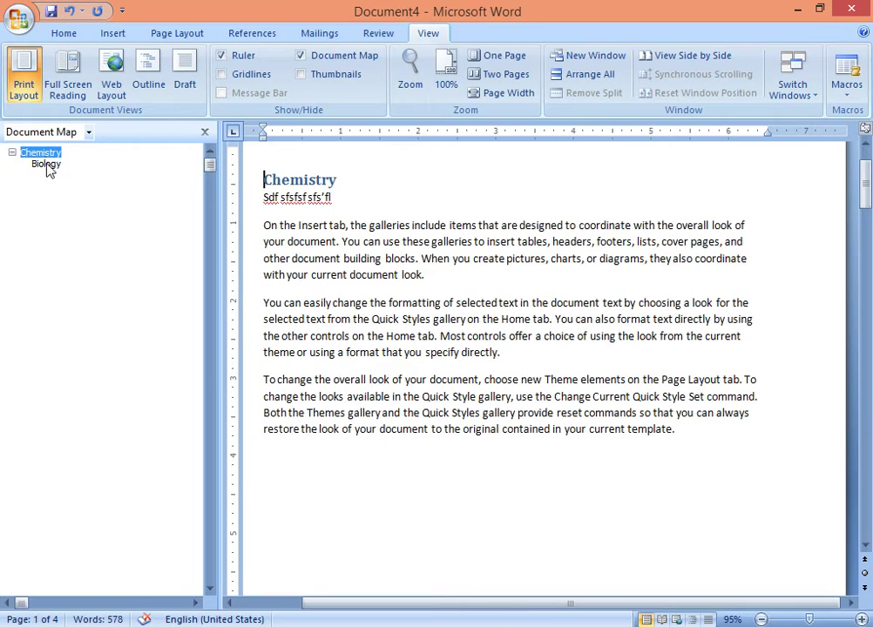
{"action": "left_click", "coordinate": [48, 165]}
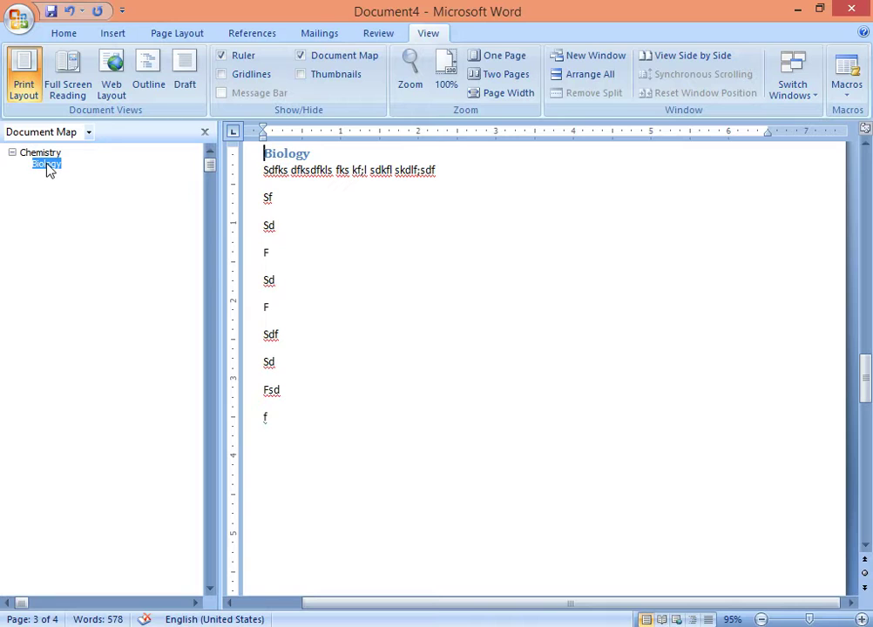
{"action": "left_click", "coordinate": [45, 156]}
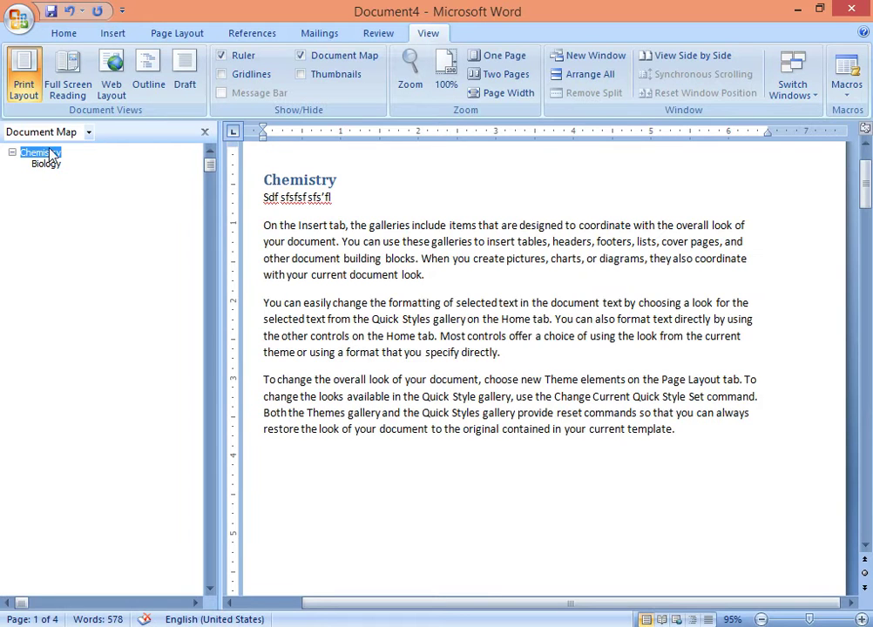
{"action": "left_click", "coordinate": [206, 133]}
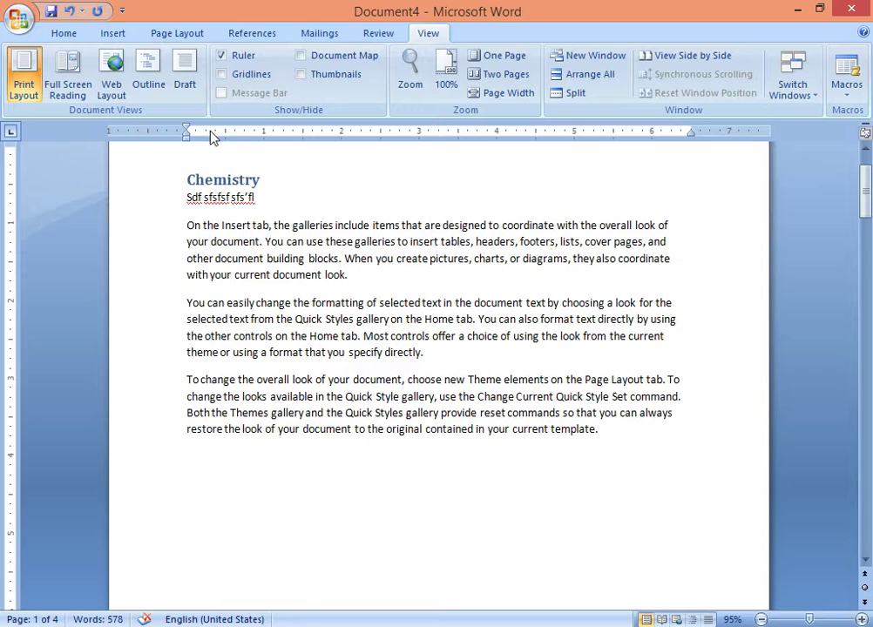
Show page thumbnails, jump among page 2, Chemistry and Biology pages, then hide the thumbnails.
{"action": "left_click", "coordinate": [302, 77]}
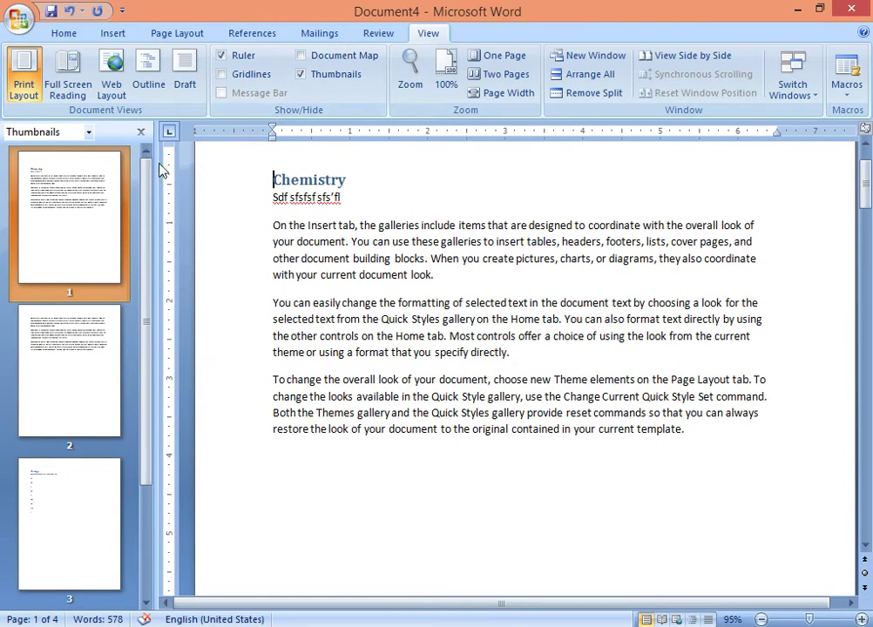
{"action": "left_click", "coordinate": [87, 383]}
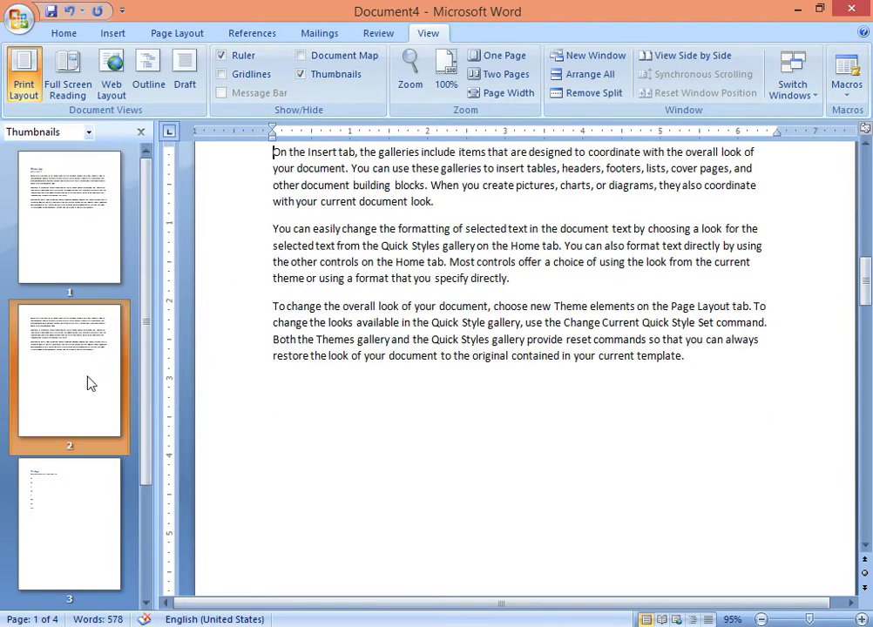
{"action": "left_click", "coordinate": [87, 503]}
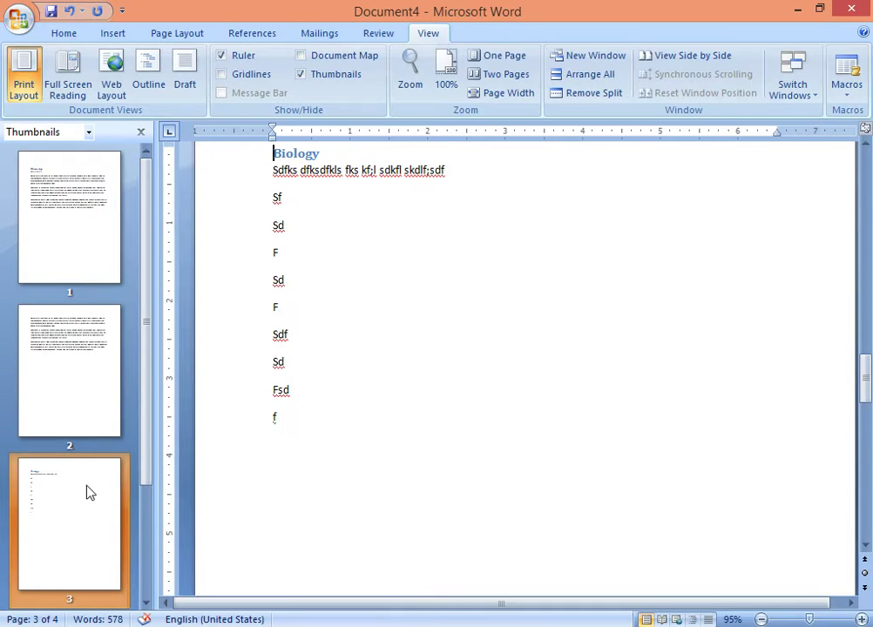
{"action": "left_click", "coordinate": [73, 419]}
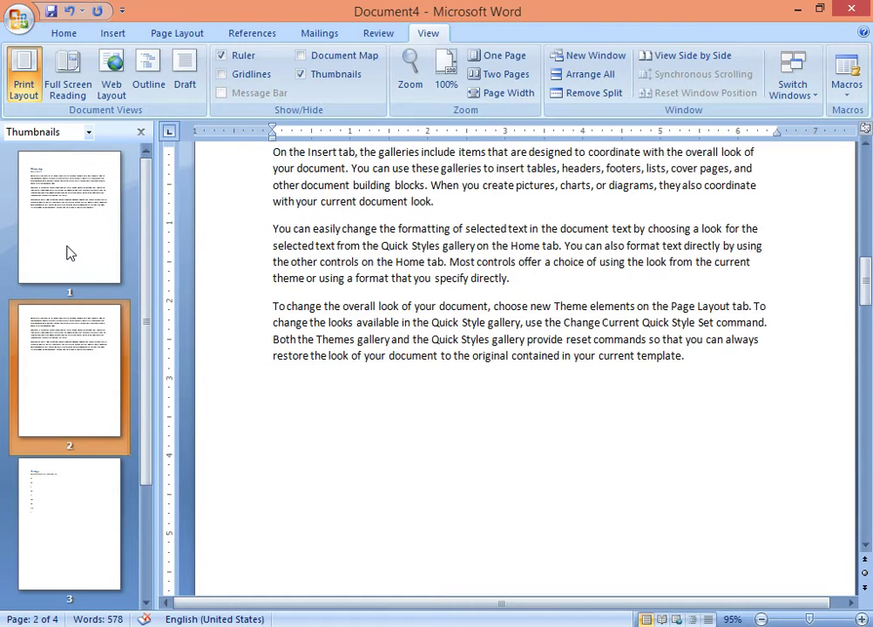
{"action": "left_click", "coordinate": [54, 193]}
{"action": "left_click", "coordinate": [75, 359]}
{"action": "left_click", "coordinate": [82, 518]}
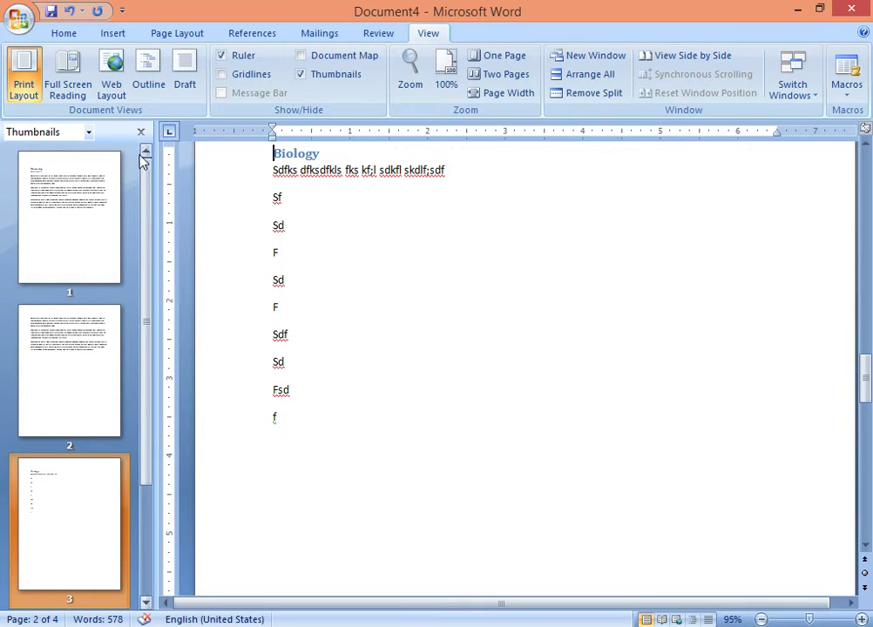
{"action": "left_click", "coordinate": [140, 132]}
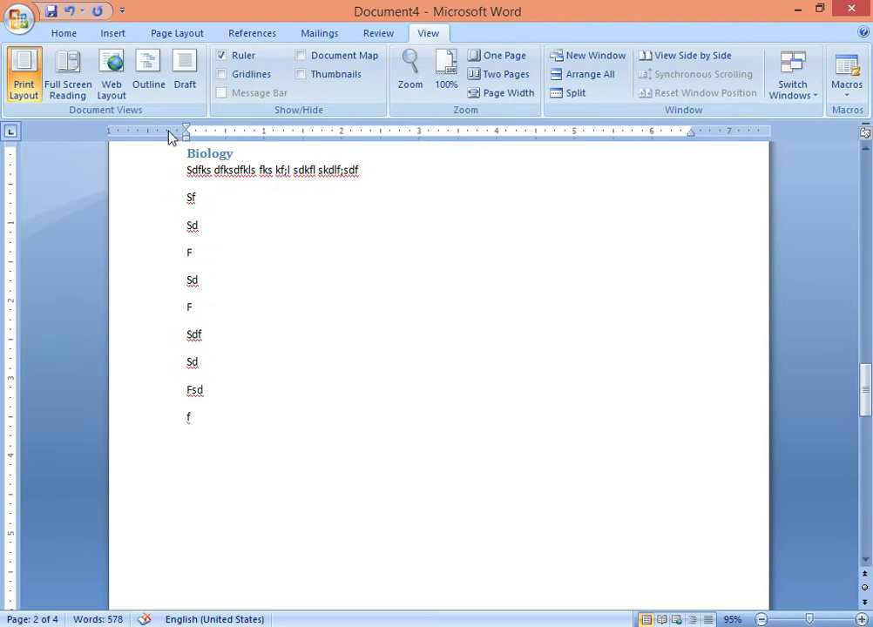
Zoom the document to 200%, then 400%, then back to 100% through the Zoom dialog.
{"action": "left_click", "coordinate": [425, 84]}
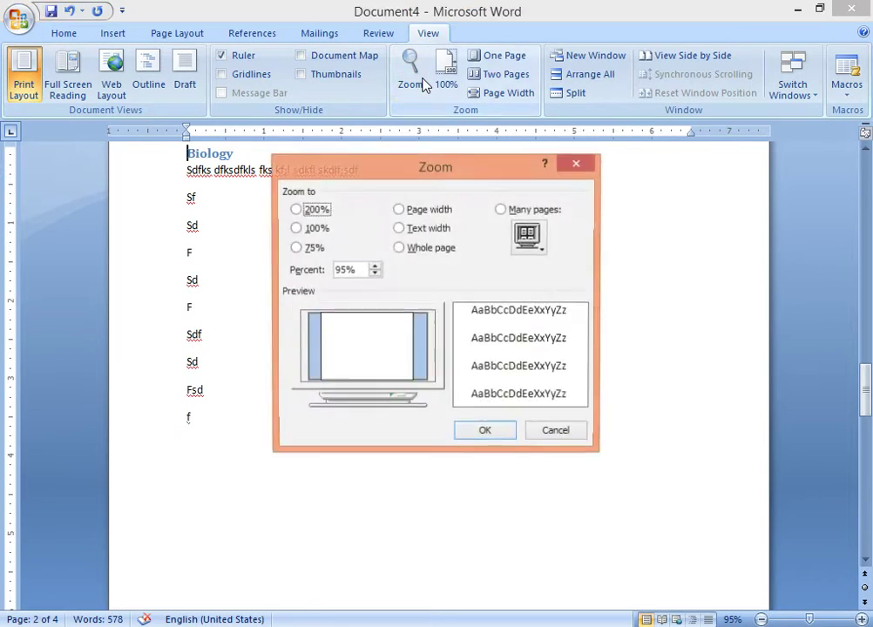
{"action": "left_click", "coordinate": [296, 210]}
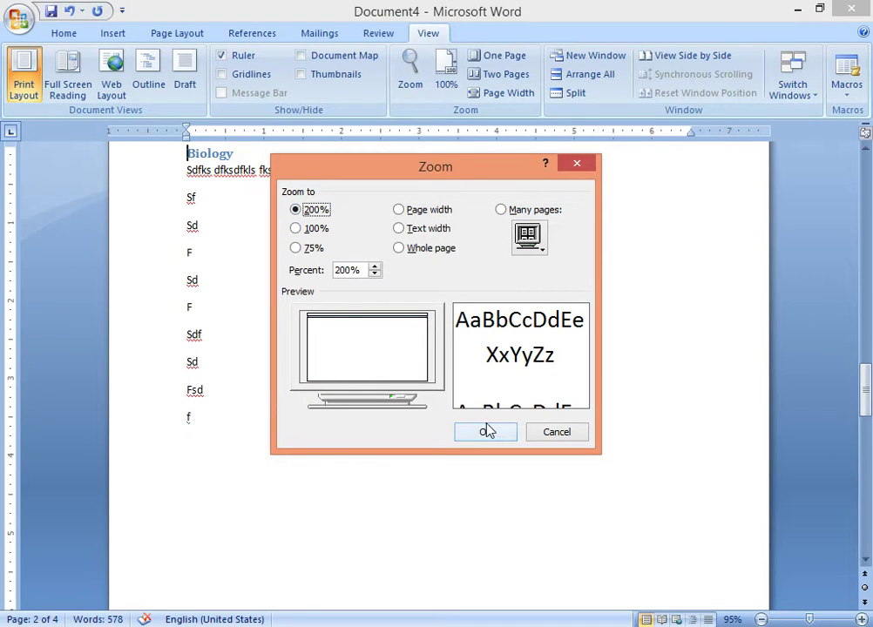
{"action": "left_click", "coordinate": [487, 432]}
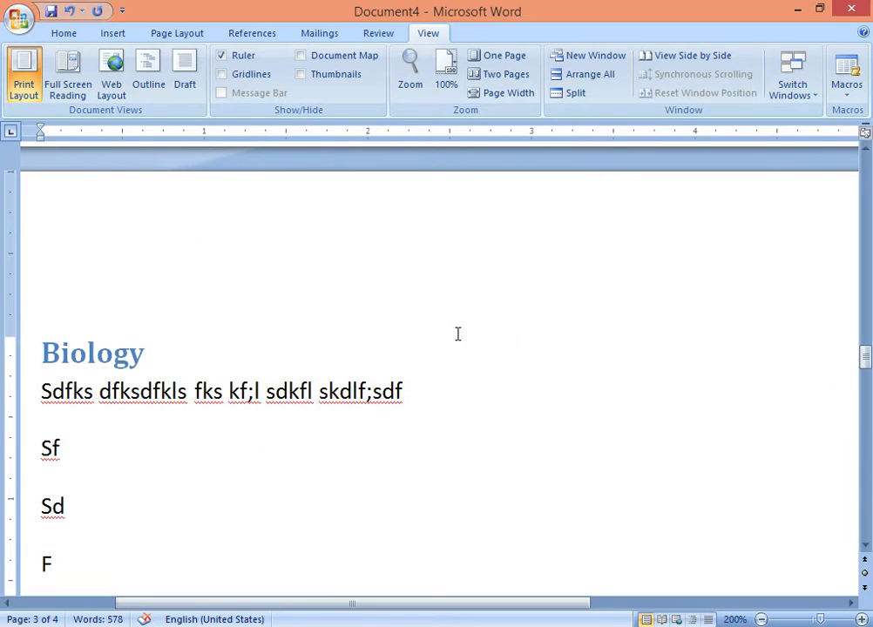
{"action": "left_click", "coordinate": [409, 73]}
{"action": "type", "text": "400"}
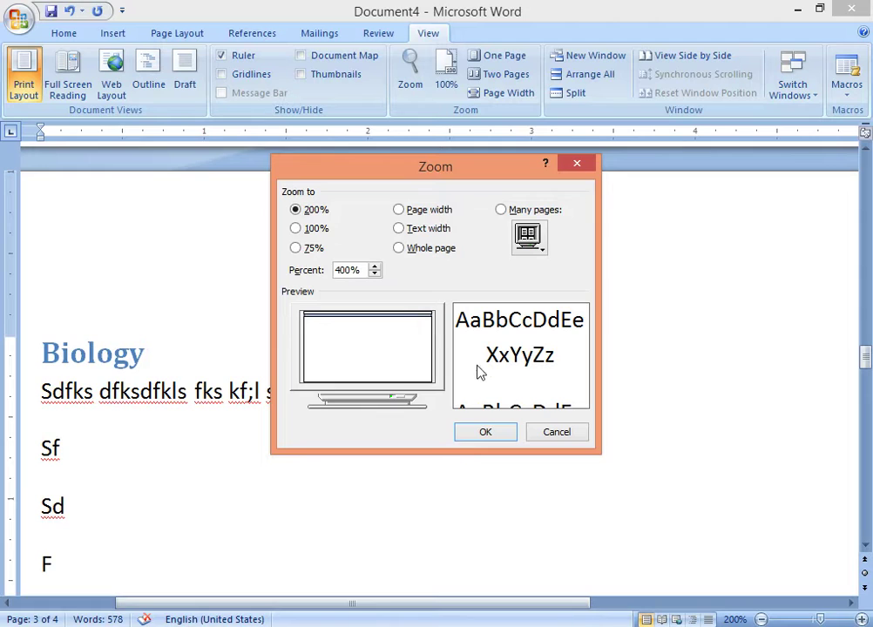
{"action": "left_click", "coordinate": [485, 432]}
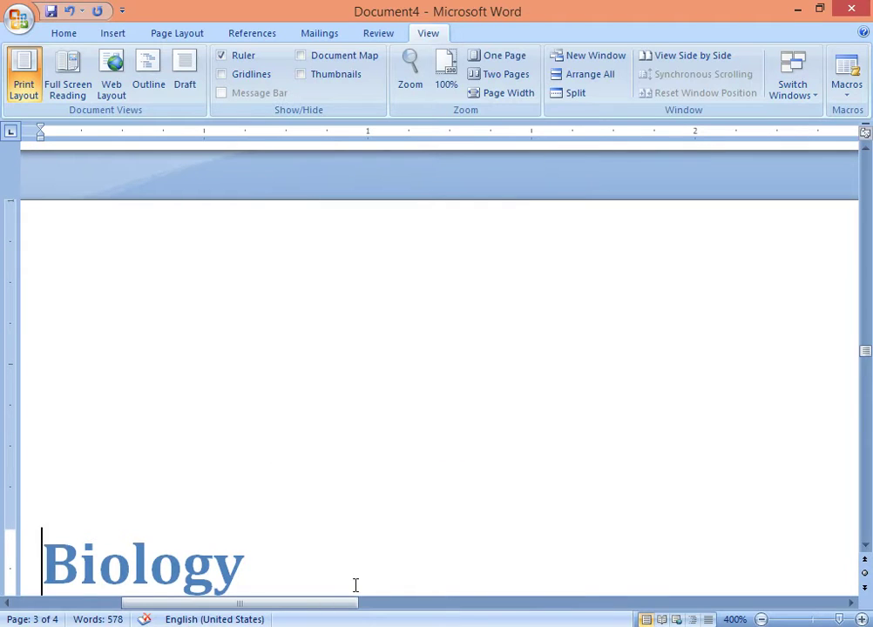
{"action": "left_click_drag", "start_coordinate": [318, 604], "coordinate": [299, 603]}
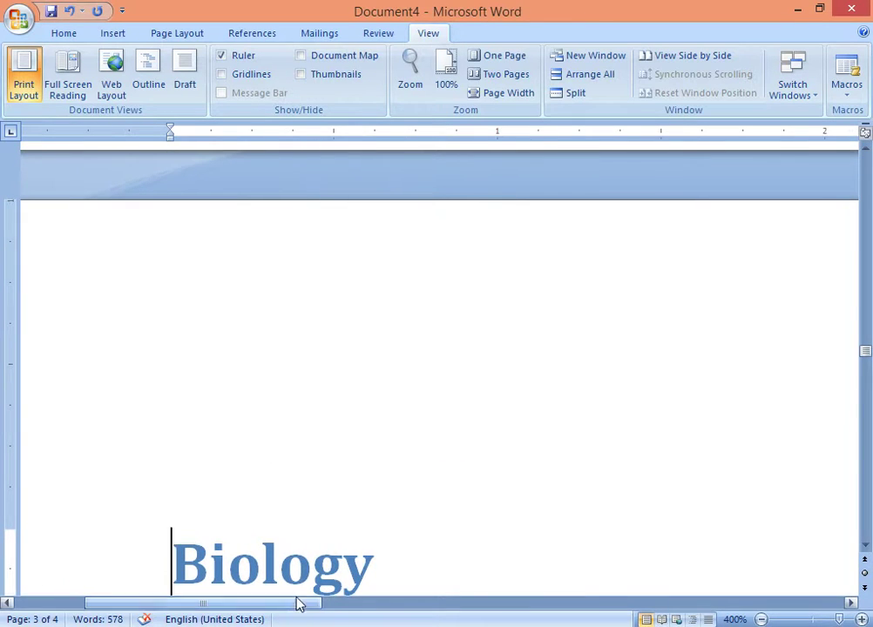
{"action": "mouse_move", "coordinate": [867, 353]}
{"action": "left_mouse_down"}
{"action": "mouse_move", "coordinate": [869, 380]}
{"action": "mouse_move", "coordinate": [865, 168]}
{"action": "mouse_move", "coordinate": [743, 151]}
{"action": "left_mouse_up"}
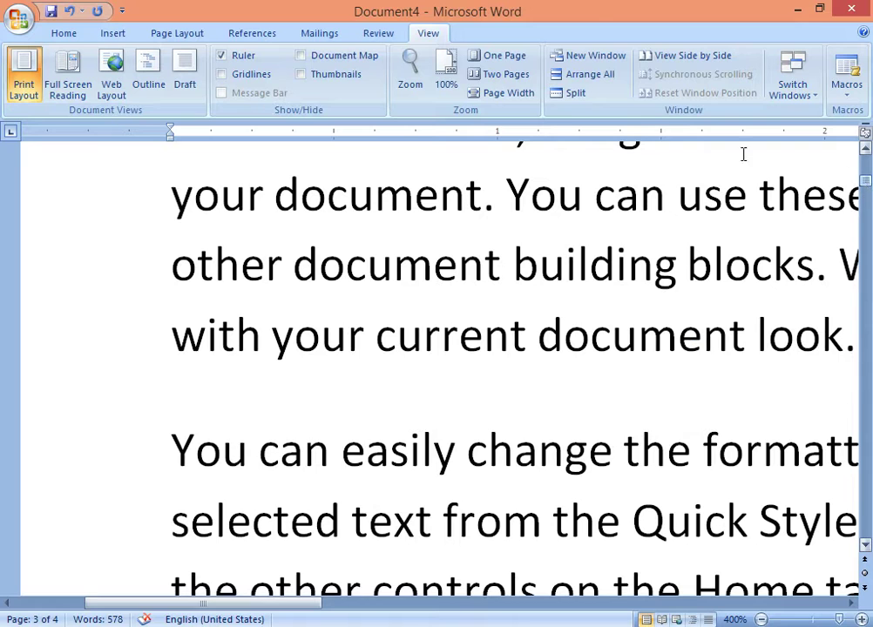
{"action": "left_click", "coordinate": [419, 82]}
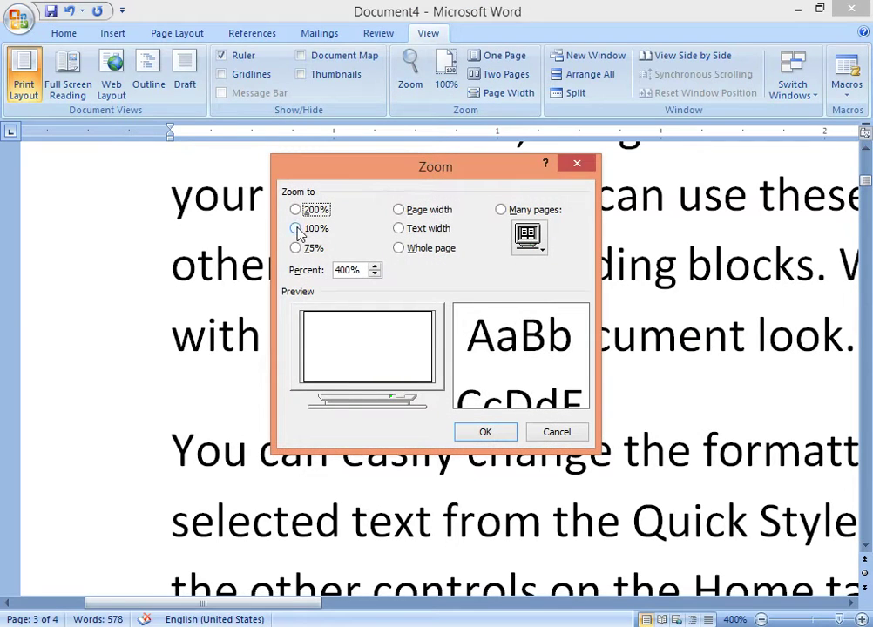
{"action": "left_click", "coordinate": [296, 229]}
{"action": "left_click", "coordinate": [485, 433]}
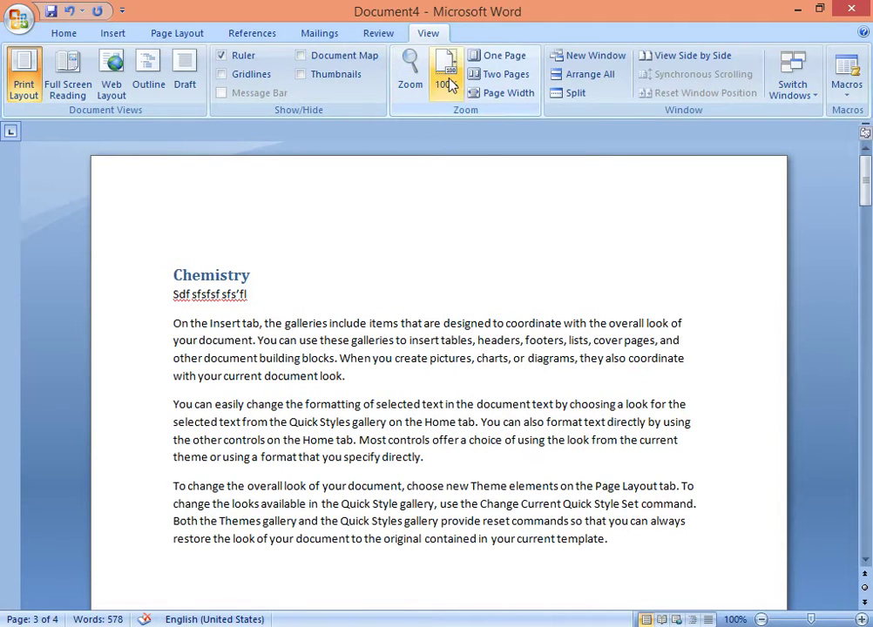
Set a 46% zoom showing two pages, then return to 100%.
{"action": "left_click", "coordinate": [409, 77]}
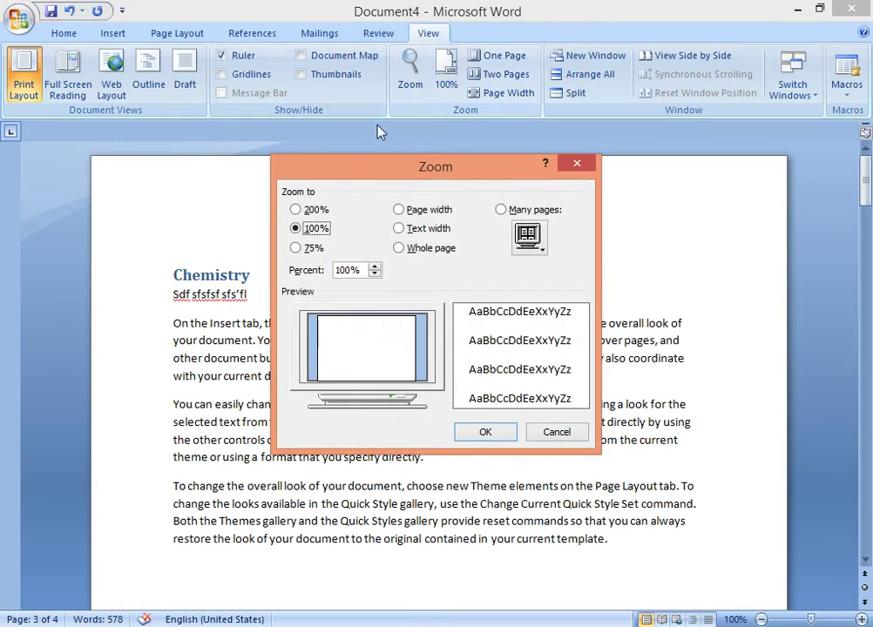
{"action": "left_click", "coordinate": [318, 249]}
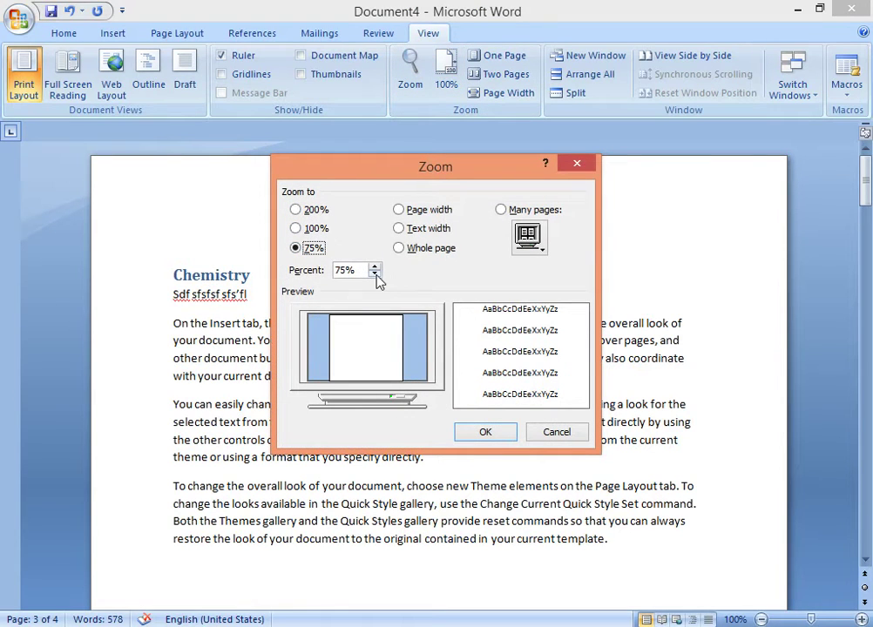
{"action": "left_click", "coordinate": [375, 274]}
{"action": "left_click", "coordinate": [374, 274]}
{"action": "left_click", "coordinate": [374, 274]}
{"action": "left_click", "coordinate": [374, 274]}
{"action": "left_click", "coordinate": [375, 273]}
{"action": "left_click", "coordinate": [374, 274]}
{"action": "left_click", "coordinate": [375, 273]}
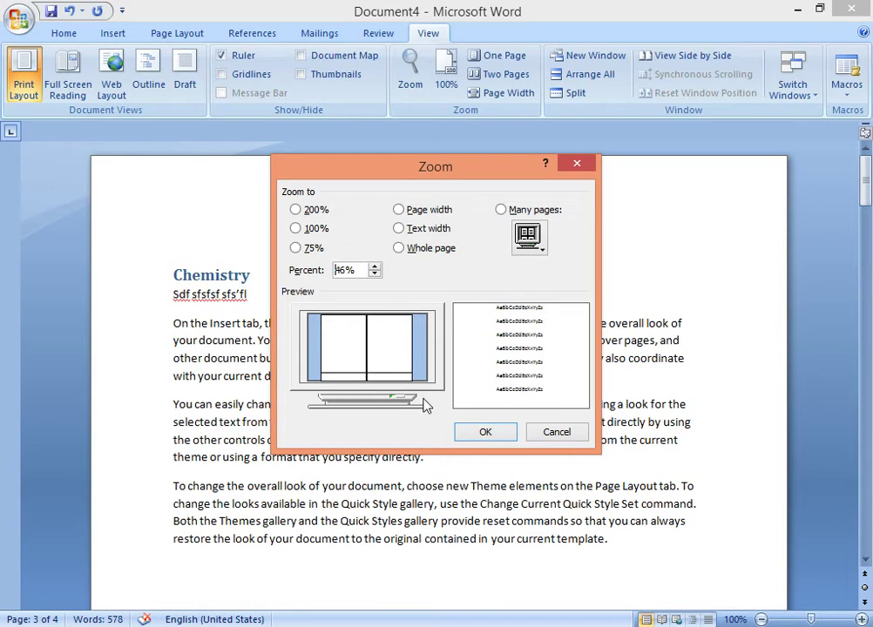
{"action": "left_click", "coordinate": [485, 432]}
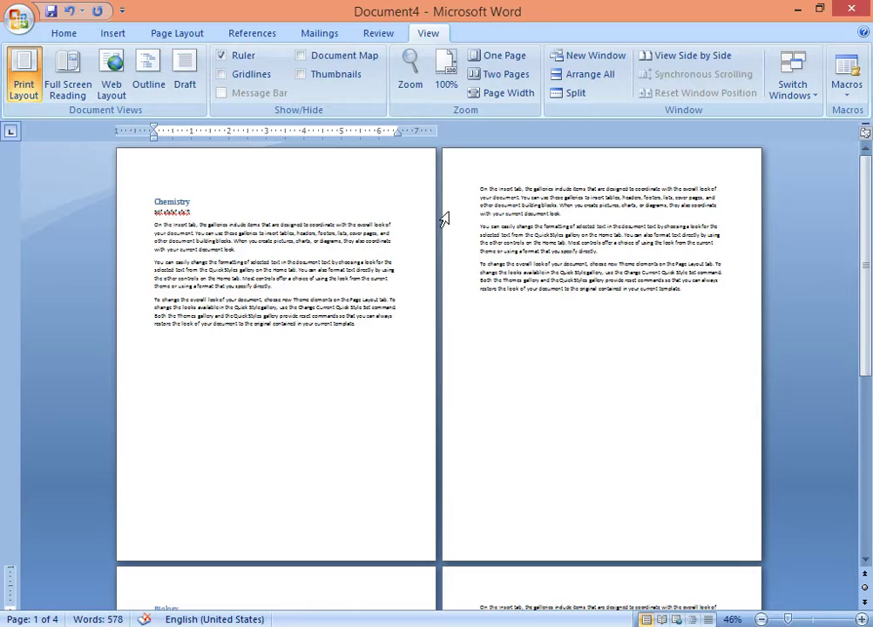
{"action": "left_click", "coordinate": [448, 74]}
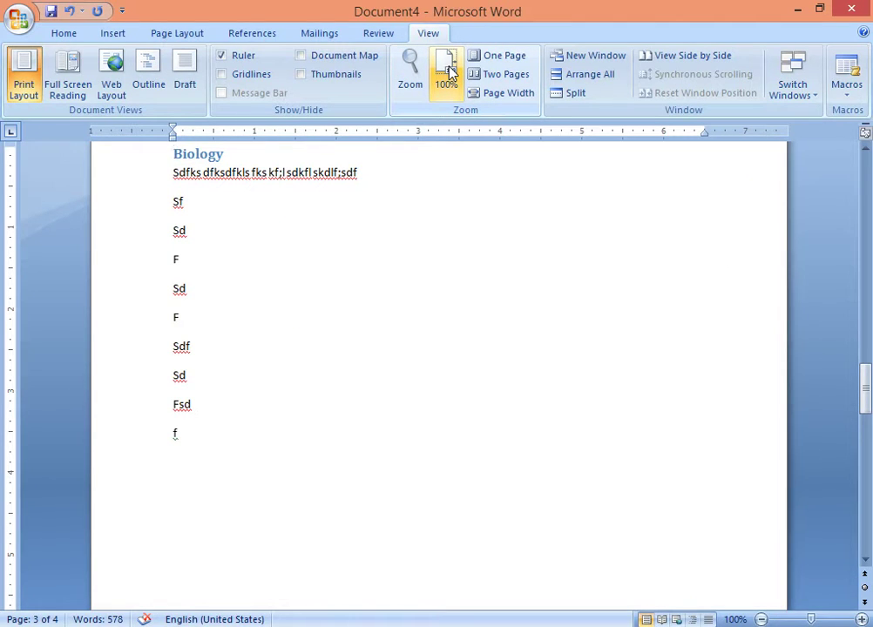
Fit one whole page in the window and scroll up through the document.
{"action": "left_click", "coordinate": [509, 58]}
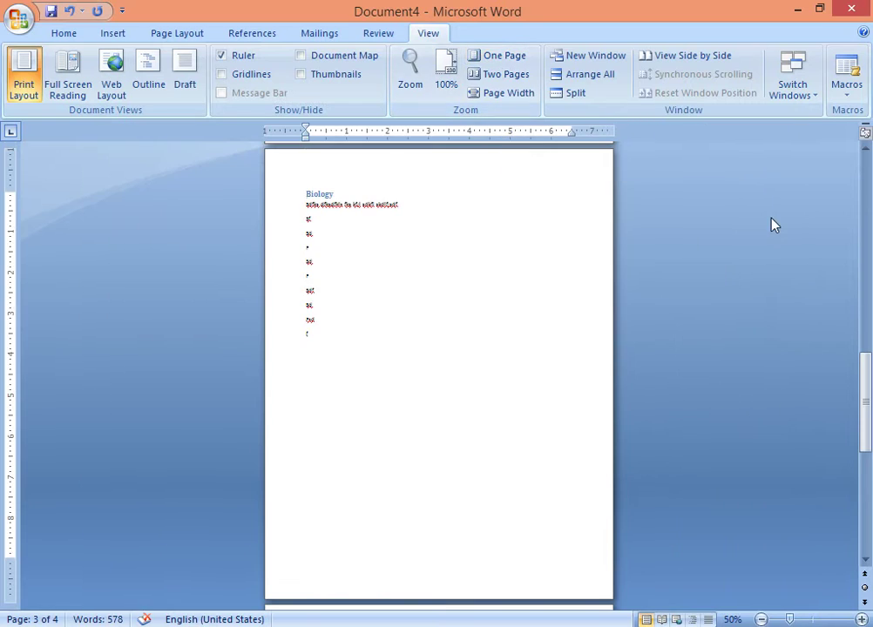
{"action": "mouse_move", "coordinate": [866, 383]}
{"action": "left_mouse_down"}
{"action": "mouse_move", "coordinate": [867, 457]}
{"action": "mouse_move", "coordinate": [864, 362]}
{"action": "left_mouse_up"}
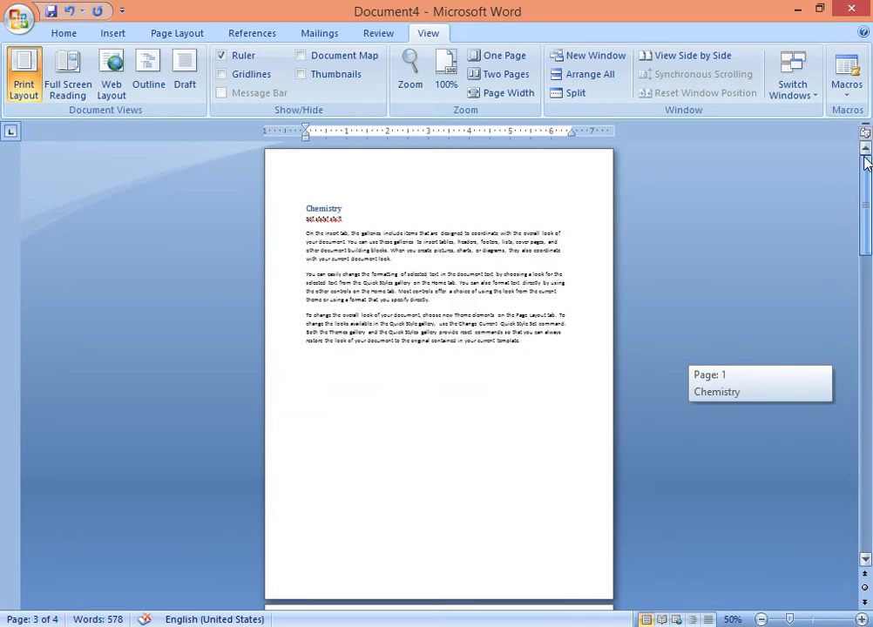
{"action": "left_click_drag", "start_coordinate": [865, 361], "coordinate": [866, 161]}
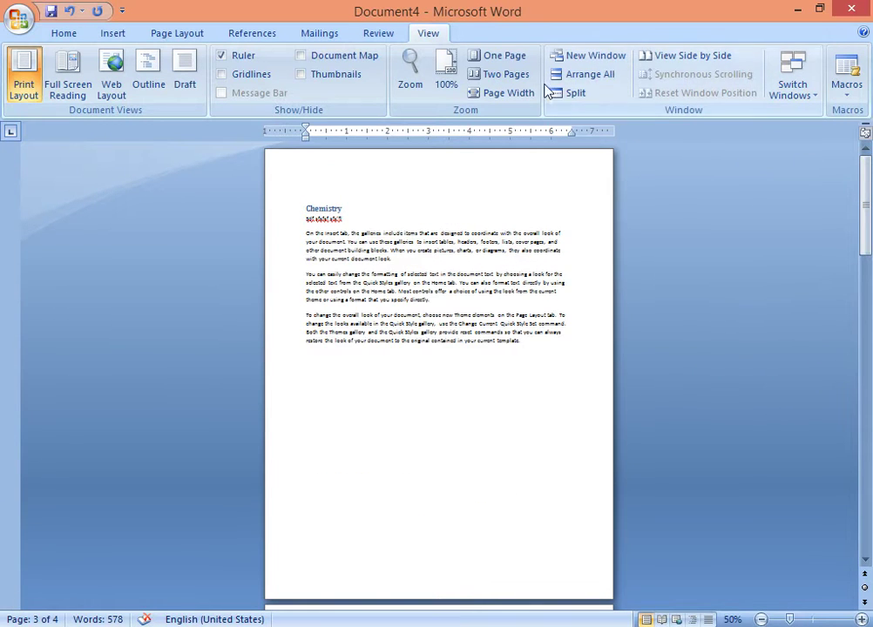
Show two pages side by side and scroll through the pages.
{"action": "left_click", "coordinate": [519, 77]}
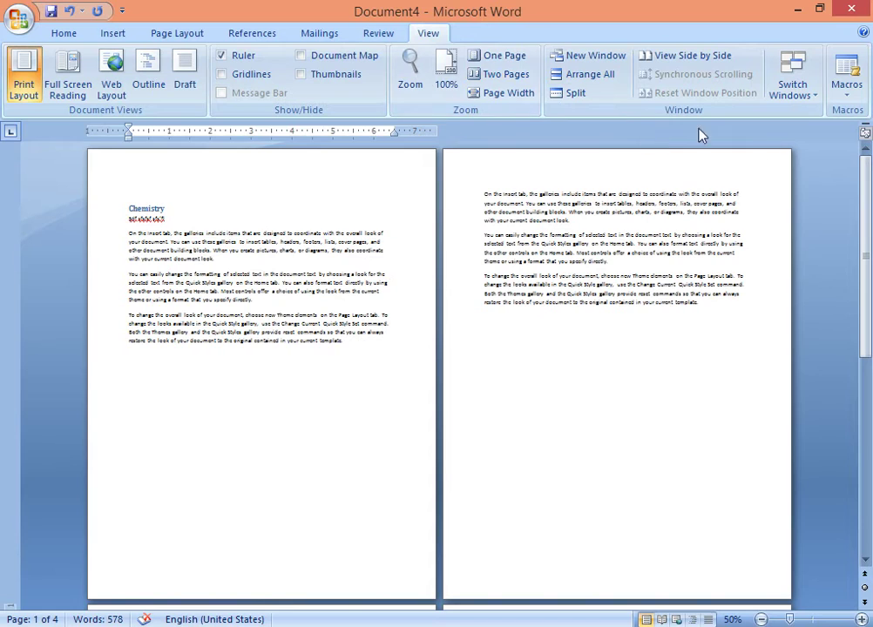
{"action": "left_click_drag", "start_coordinate": [866, 262], "coordinate": [870, 405]}
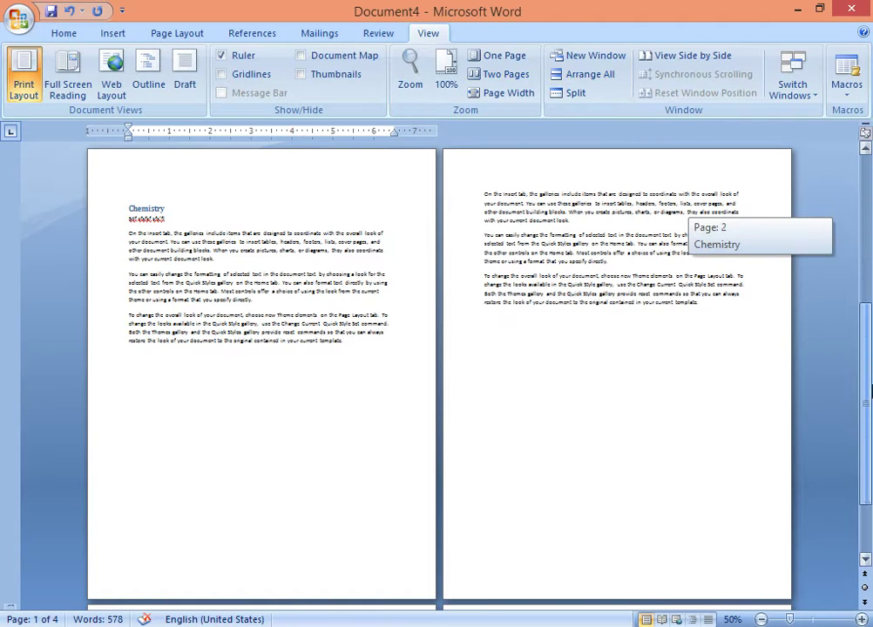
{"action": "left_click", "coordinate": [867, 444]}
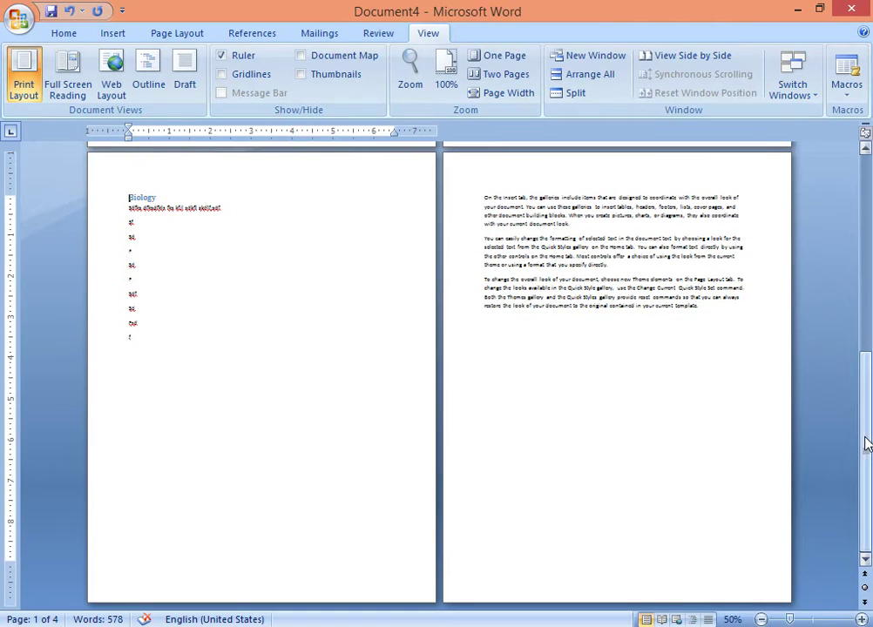
{"action": "left_click", "coordinate": [867, 221]}
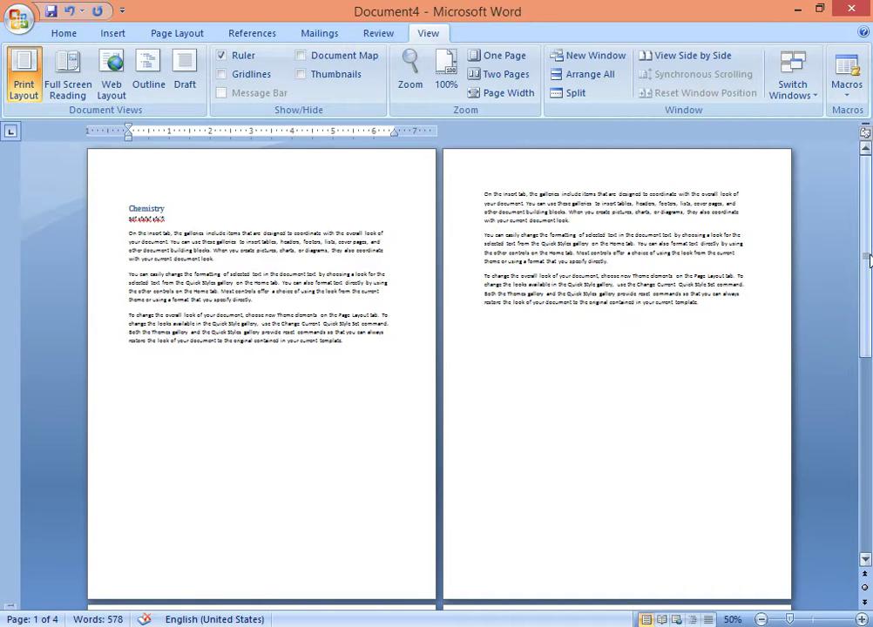
{"action": "left_click_drag", "start_coordinate": [867, 253], "coordinate": [868, 473]}
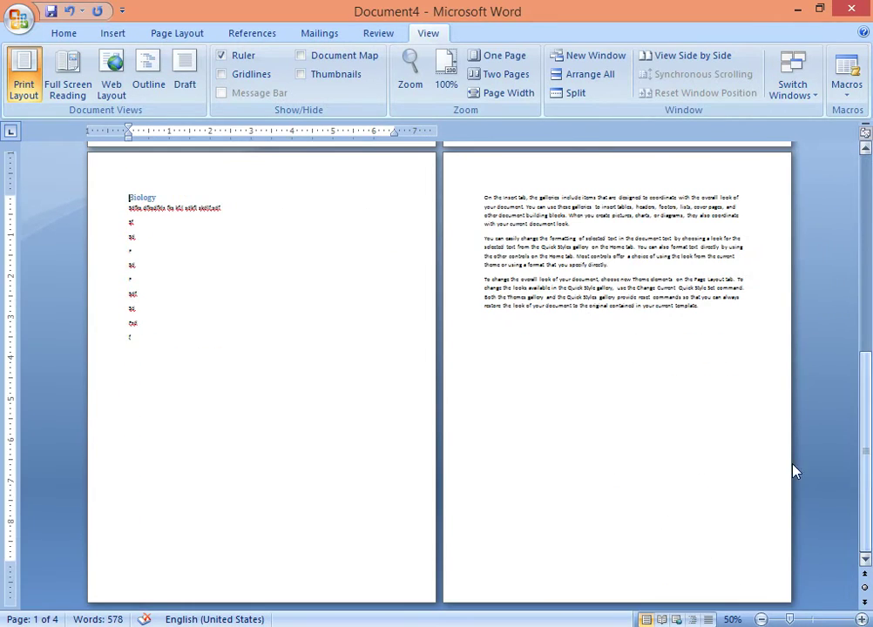
{"action": "left_click", "coordinate": [665, 492]}
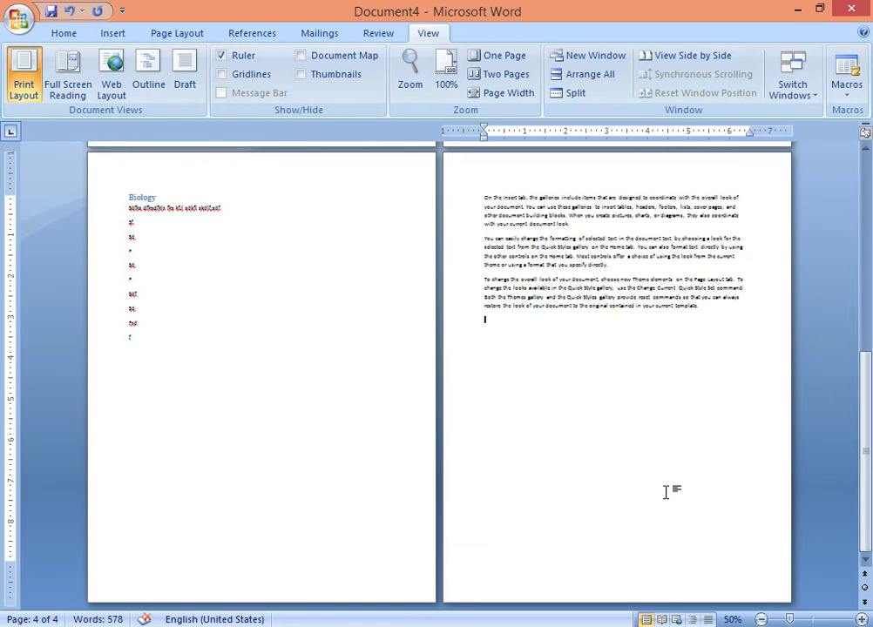
Switch to Page Width zoom (114%) and drag the scrollbar back up to page 1.
{"action": "scroll", "coordinate": [665, 492], "scroll_direction": "down", "scroll_amount": 2}
{"action": "scroll", "coordinate": [667, 495], "scroll_direction": "down", "scroll_amount": 2}
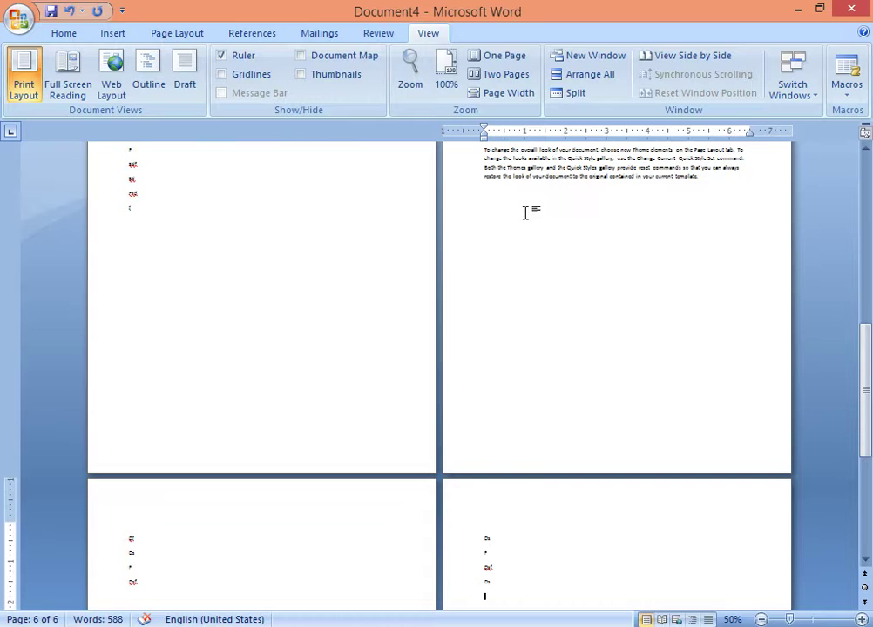
{"action": "left_click", "coordinate": [505, 94]}
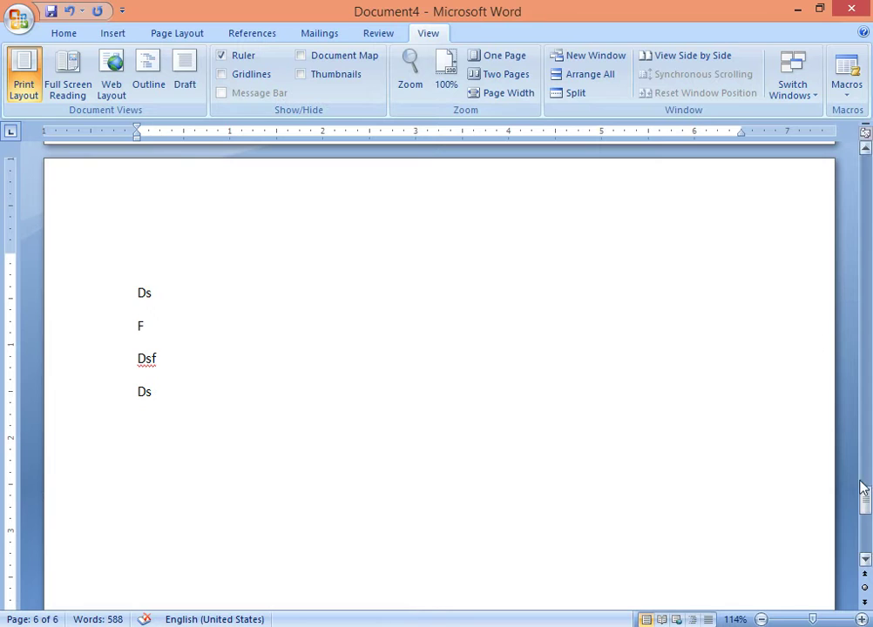
{"action": "mouse_move", "coordinate": [867, 505]}
{"action": "left_mouse_down"}
{"action": "mouse_move", "coordinate": [857, 445]}
{"action": "mouse_move", "coordinate": [867, 174]}
{"action": "left_mouse_up"}
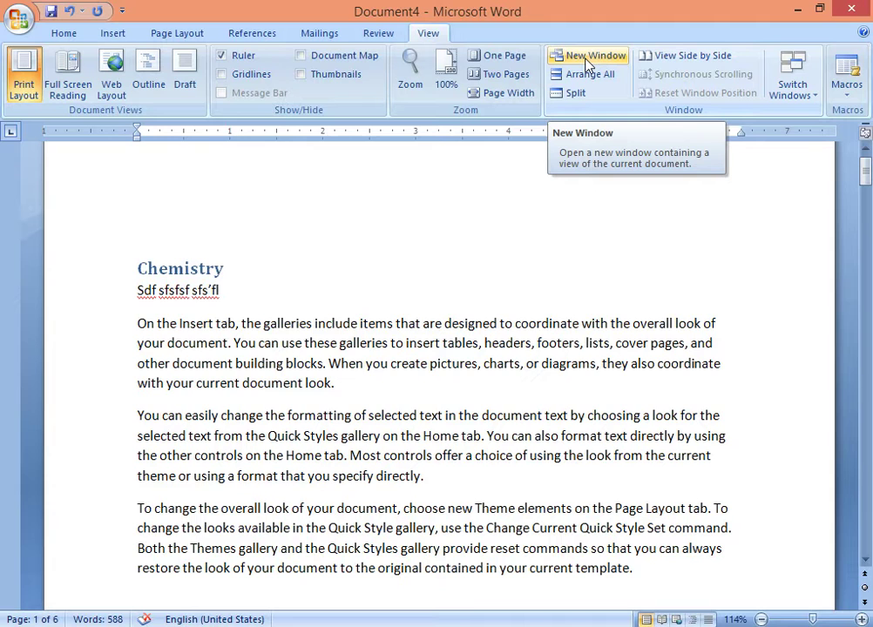
Open a second Document4 window and bring Document4:2 to the front from the taskbar.
{"action": "left_click", "coordinate": [585, 63]}
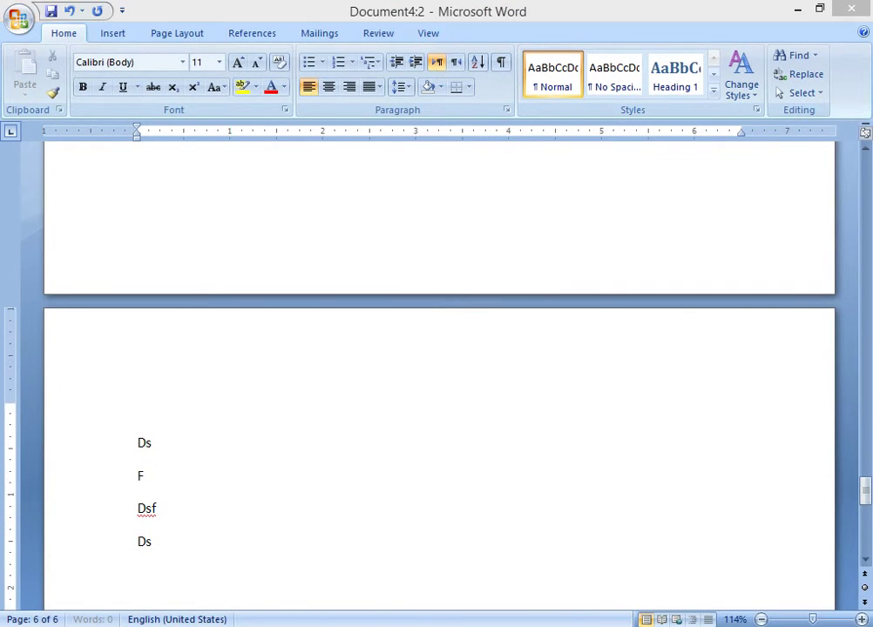
{"action": "mouse_move", "coordinate": [425, 600]}
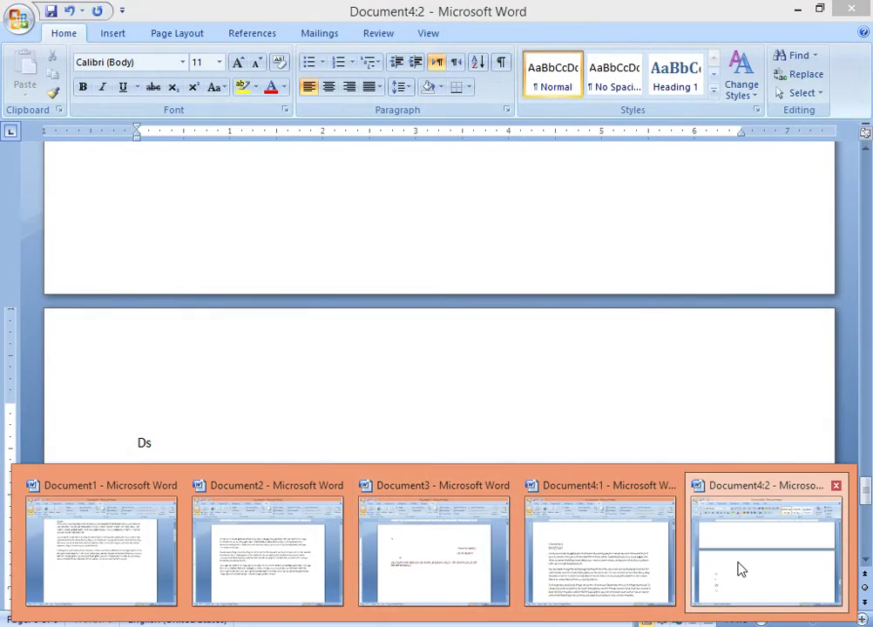
{"action": "left_click", "coordinate": [736, 568]}
{"action": "left_click", "coordinate": [865, 192]}
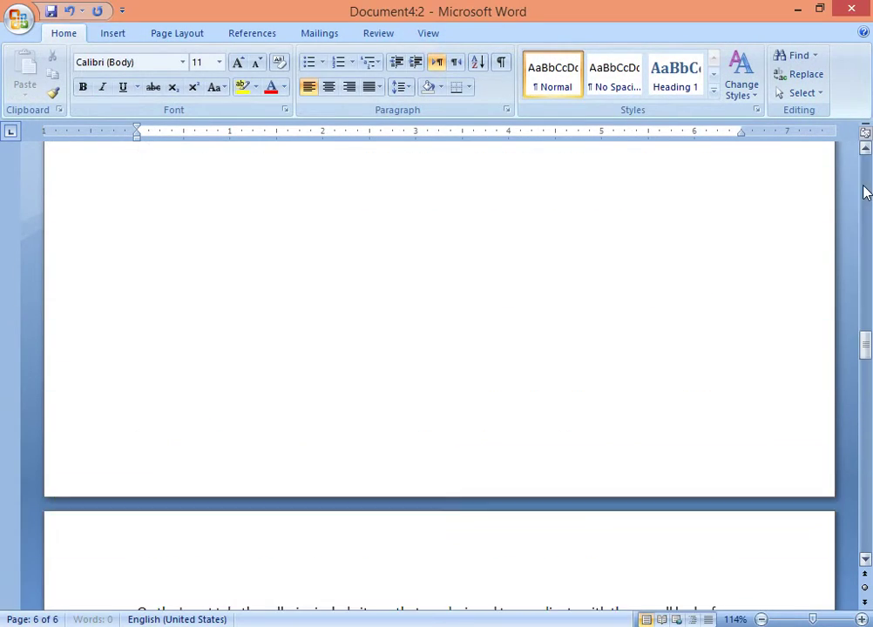
{"action": "mouse_move", "coordinate": [865, 192]}
{"action": "left_mouse_down"}
{"action": "mouse_move", "coordinate": [865, 209]}
{"action": "mouse_move", "coordinate": [865, 167]}
{"action": "left_mouse_up"}
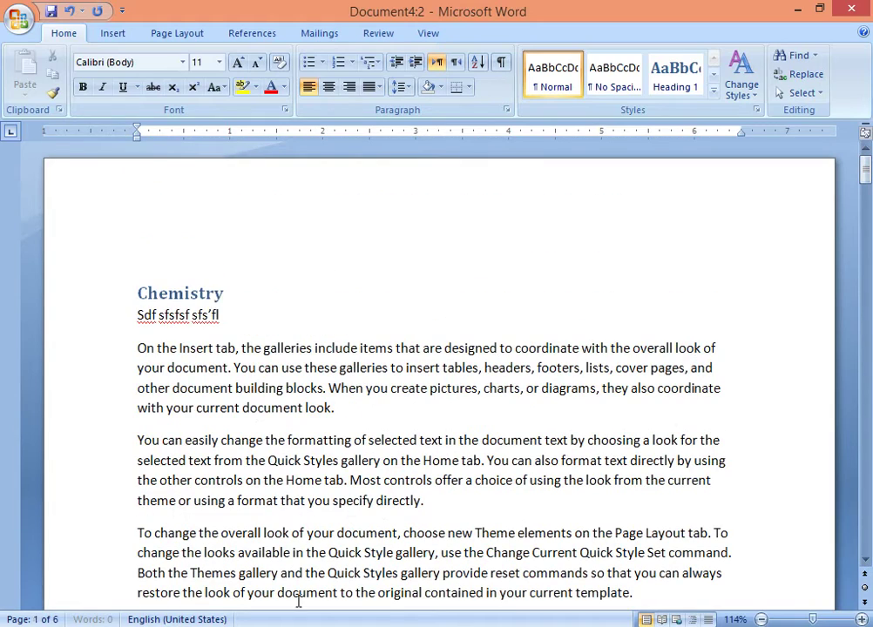
Switch between Document4:1 and Document4:2 via taskbar previews, then arrange all Word windows.
{"action": "mouse_move", "coordinate": [460, 588]}
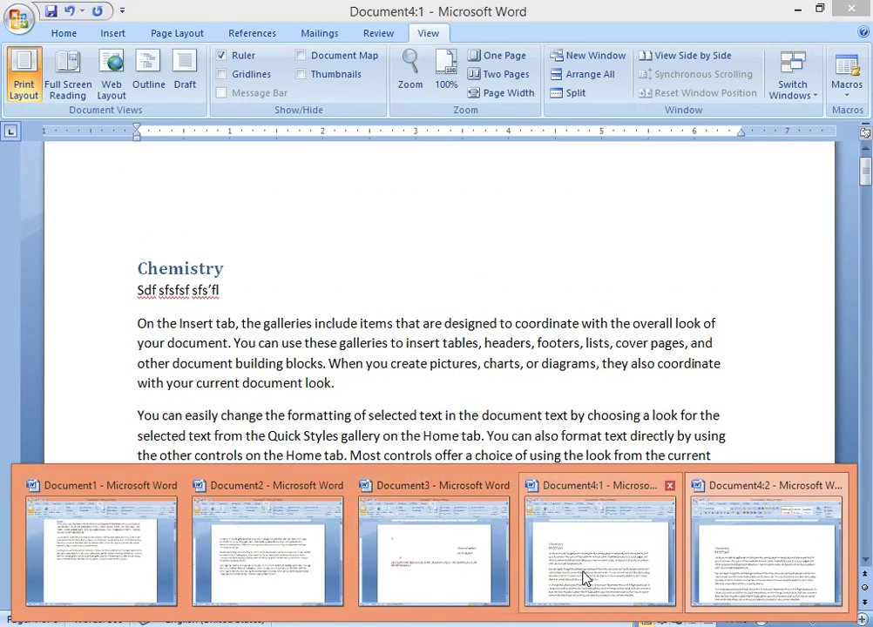
{"action": "left_click", "coordinate": [584, 575]}
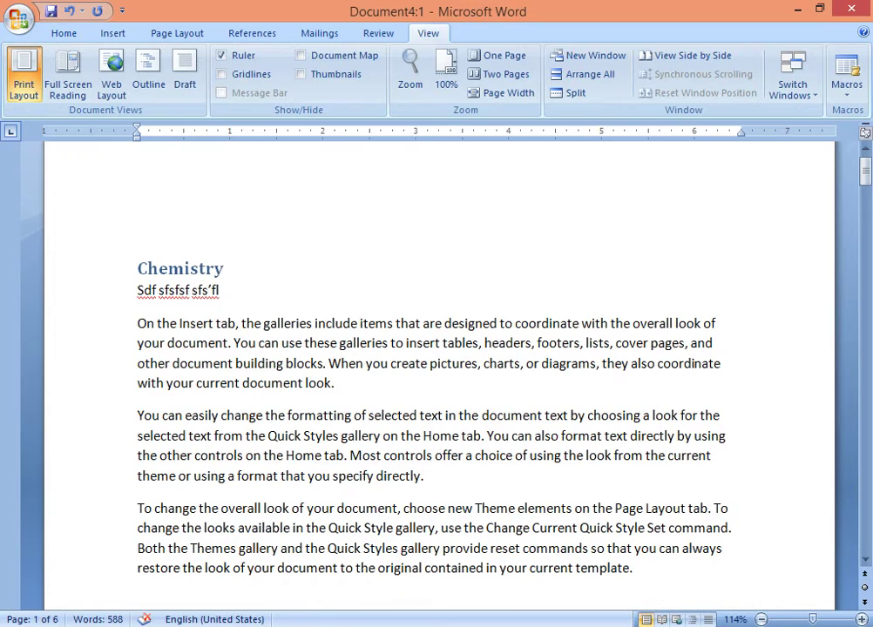
{"action": "mouse_move", "coordinate": [460, 623]}
{"action": "left_click", "coordinate": [739, 561]}
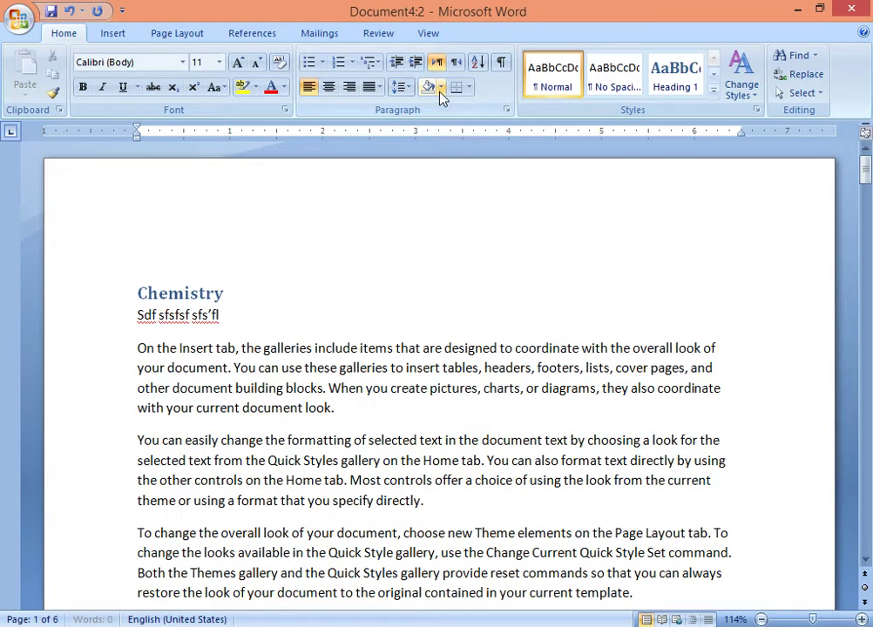
{"action": "left_click", "coordinate": [428, 33]}
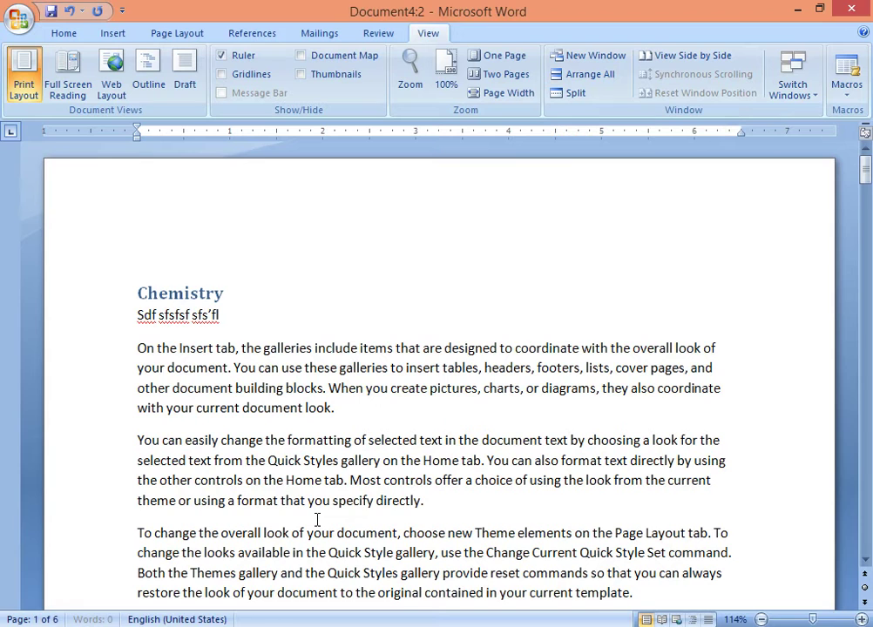
{"action": "mouse_move", "coordinate": [436, 626]}
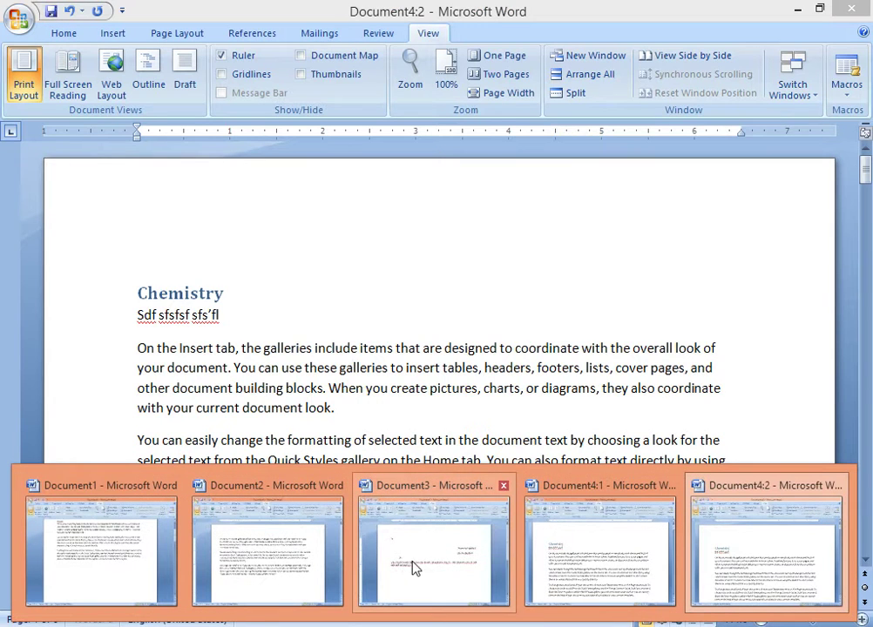
{"action": "mouse_move", "coordinate": [421, 568]}
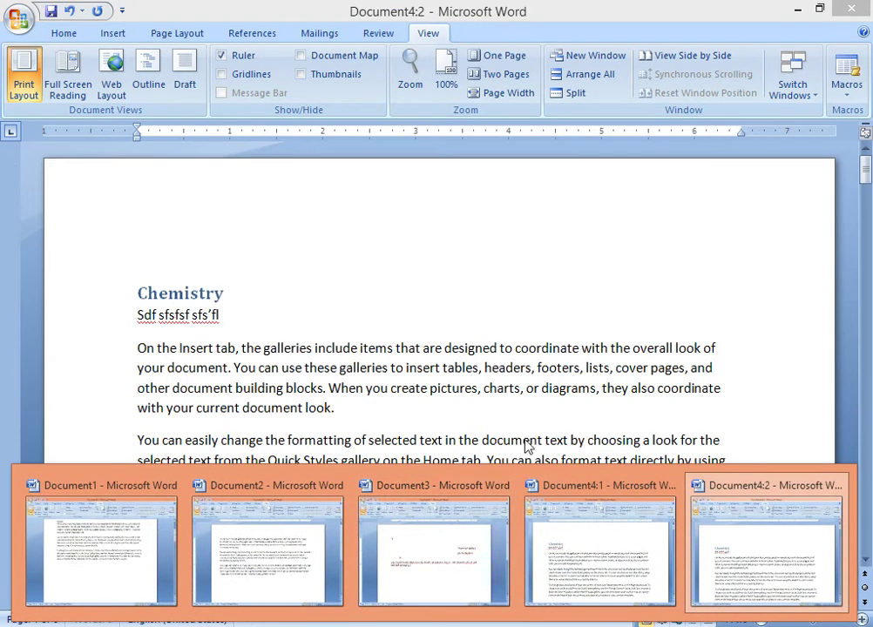
{"action": "left_click", "coordinate": [767, 549]}
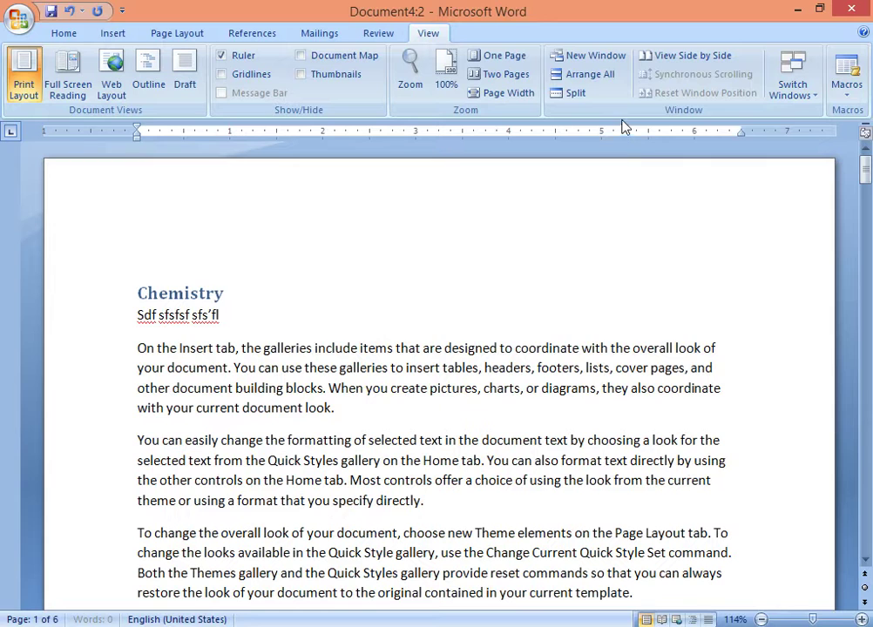
{"action": "left_click", "coordinate": [603, 77]}
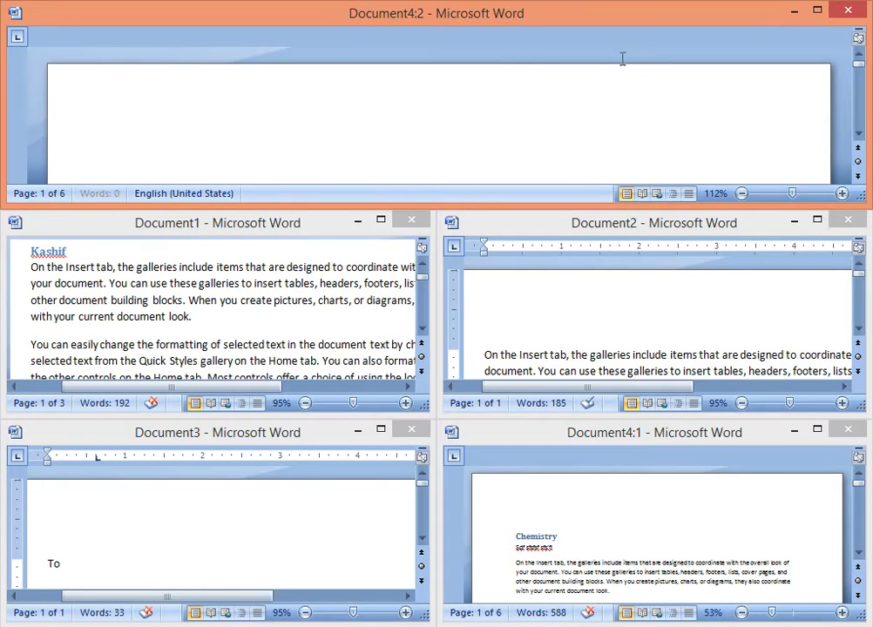
Maximize Document4:2, bring Document3 forward and maximize it, then Alt+Tab to Document4:1.
{"action": "left_click", "coordinate": [816, 9]}
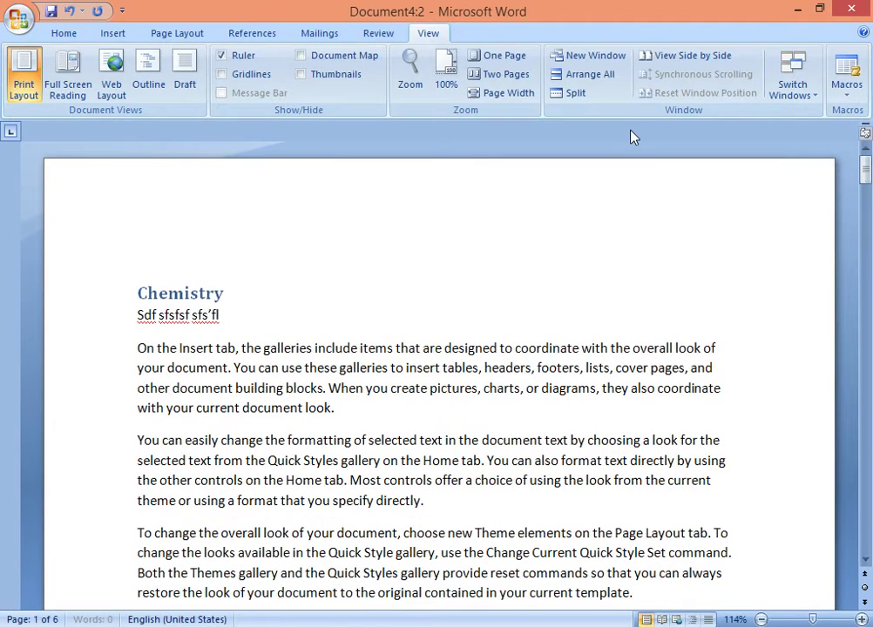
{"action": "mouse_move", "coordinate": [336, 620]}
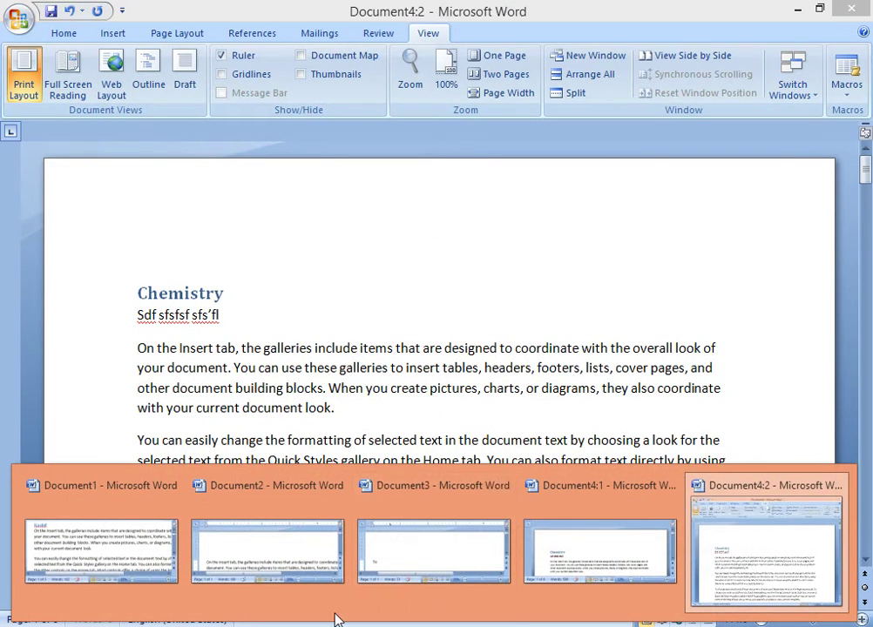
{"action": "left_click", "coordinate": [471, 571]}
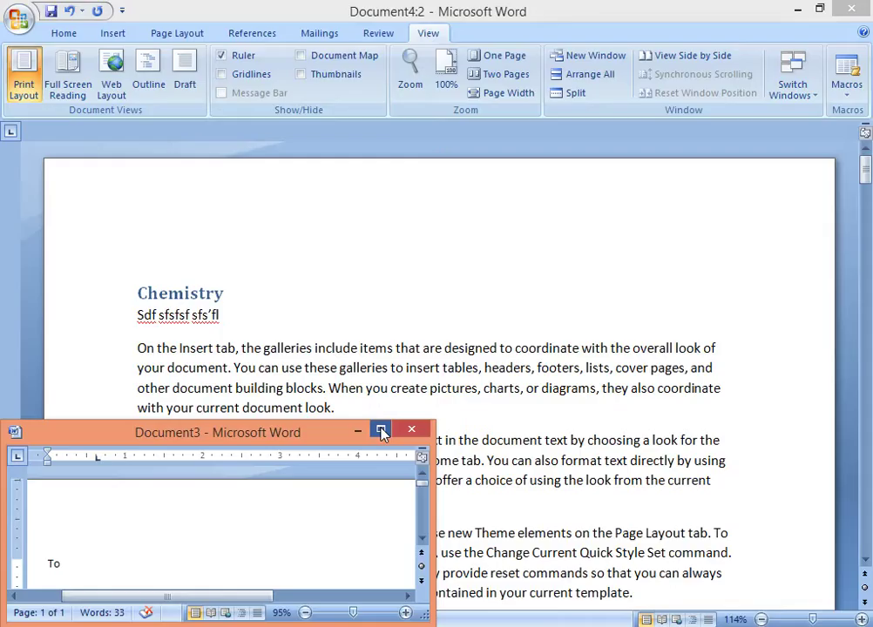
{"action": "left_click", "coordinate": [381, 429]}
{"action": "key", "text": "alt+Tab"}
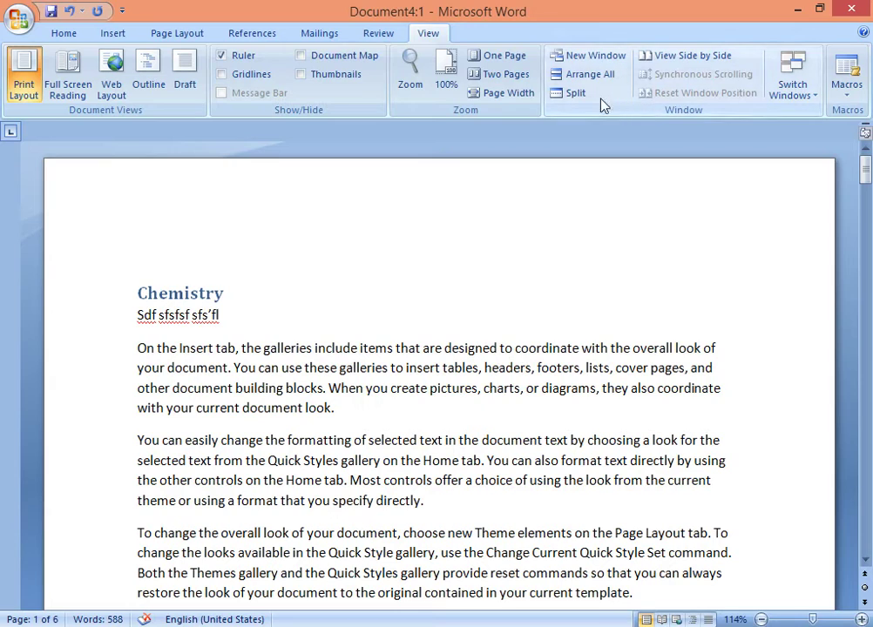
Split Document4:1 into two panes partway down the page.
{"action": "left_click_drag", "start_coordinate": [866, 174], "coordinate": [868, 199]}
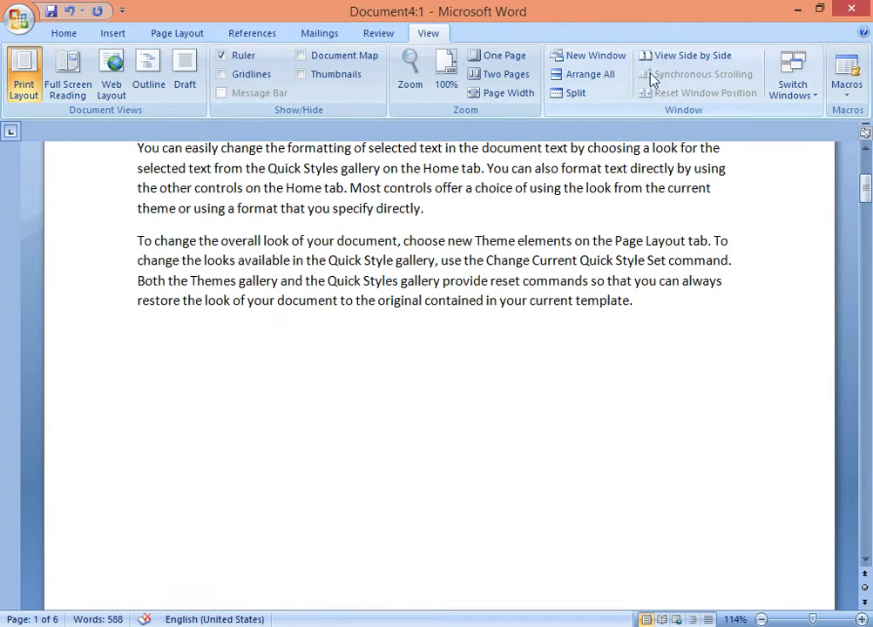
{"action": "left_click", "coordinate": [577, 98]}
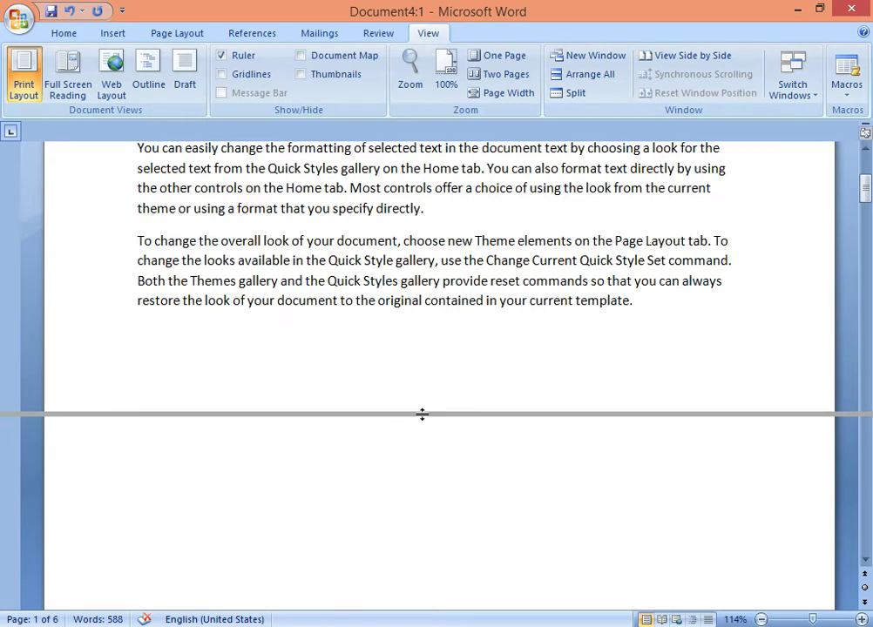
{"action": "left_click", "coordinate": [422, 415]}
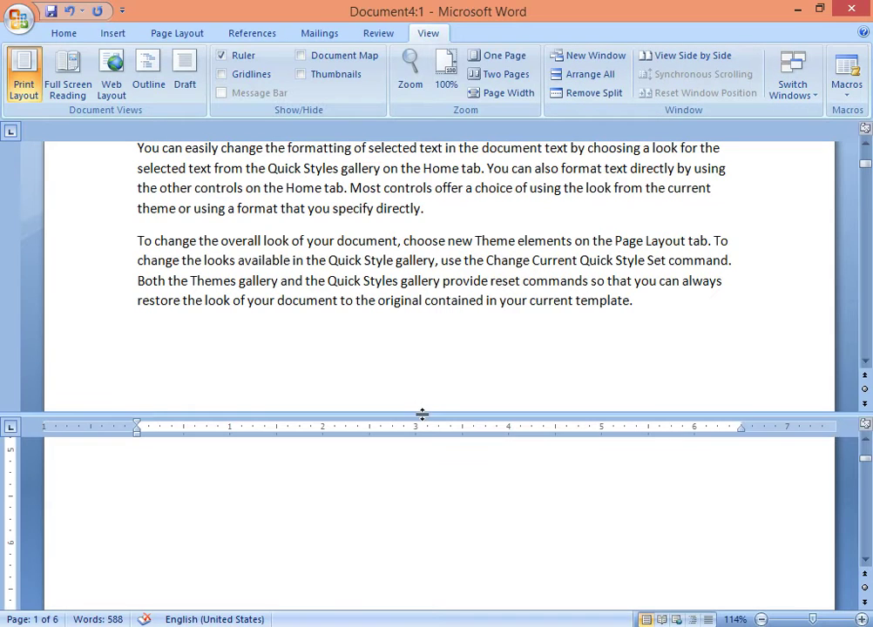
Type 'sf sf s f sdfsdfs dfsd sdf ds' after the last paragraph, then remove the split.
{"action": "left_click", "coordinate": [645, 308]}
{"action": "type", "text": "sf"}
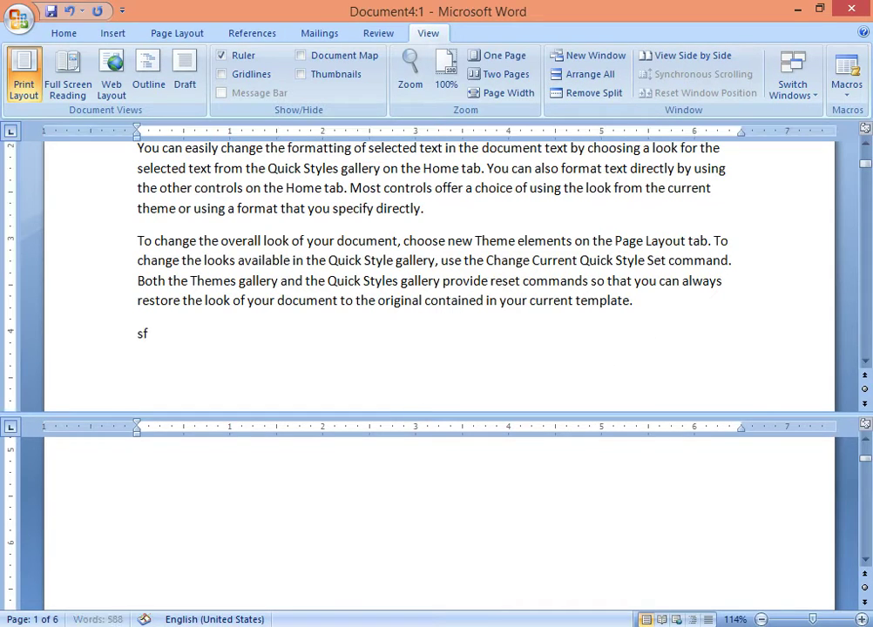
{"action": "type", "text": " sf s f sdfsdfs dfsd sdf ds"}
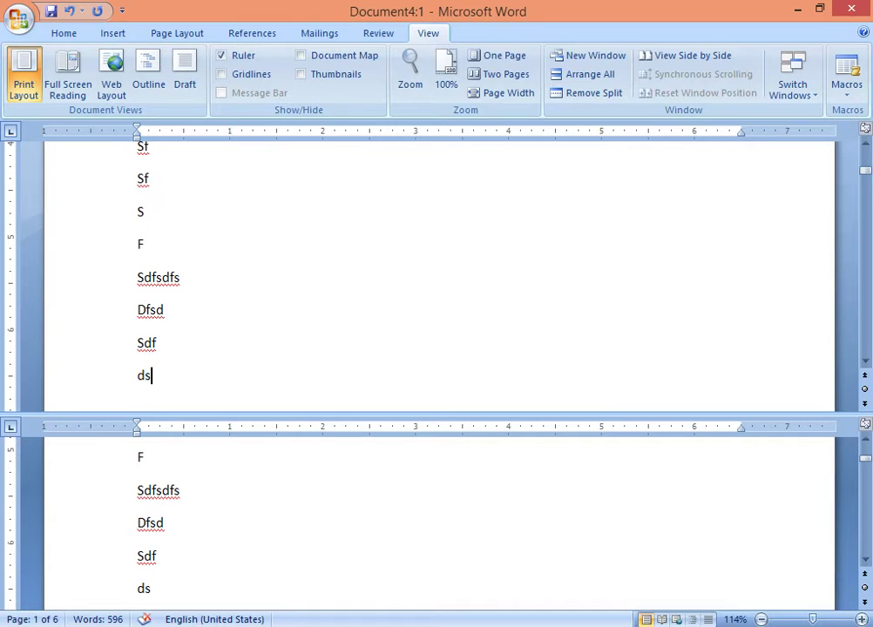
{"action": "left_click", "coordinate": [599, 103]}
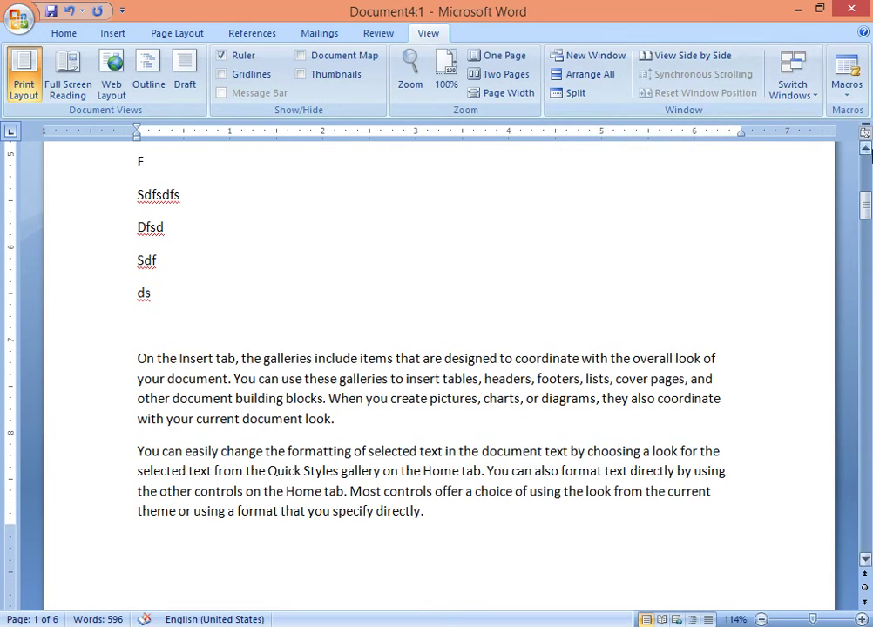
{"action": "left_click_drag", "start_coordinate": [865, 205], "coordinate": [867, 163]}
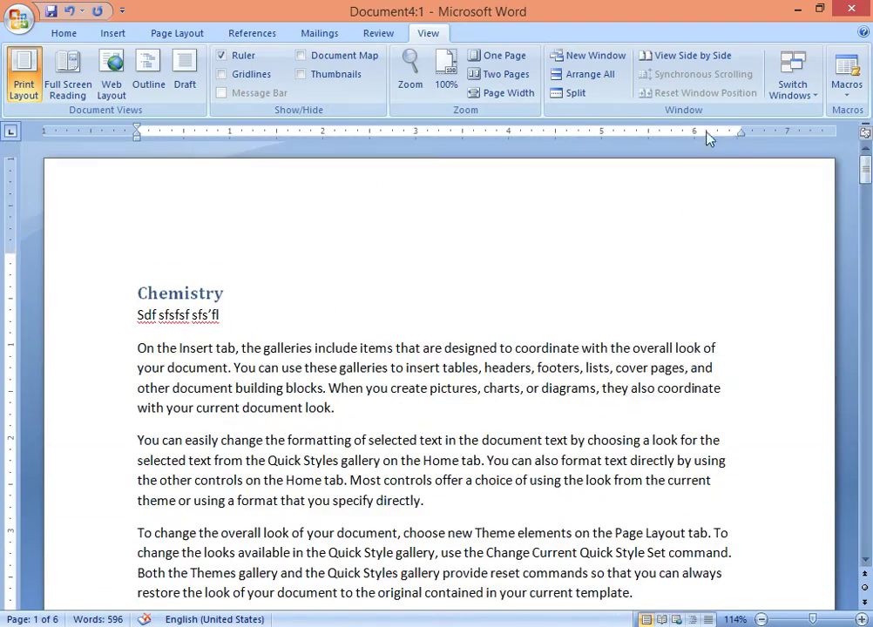
{"action": "left_click", "coordinate": [683, 59]}
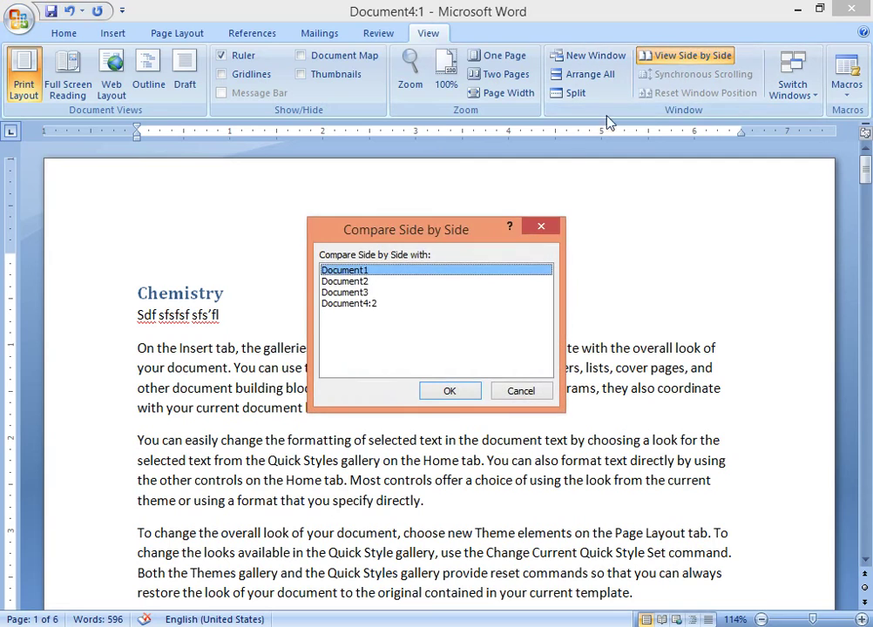
Compare Document4:1 side by side with Document1, reset the window position, and maximize Document4:1.
{"action": "left_click", "coordinate": [446, 394]}
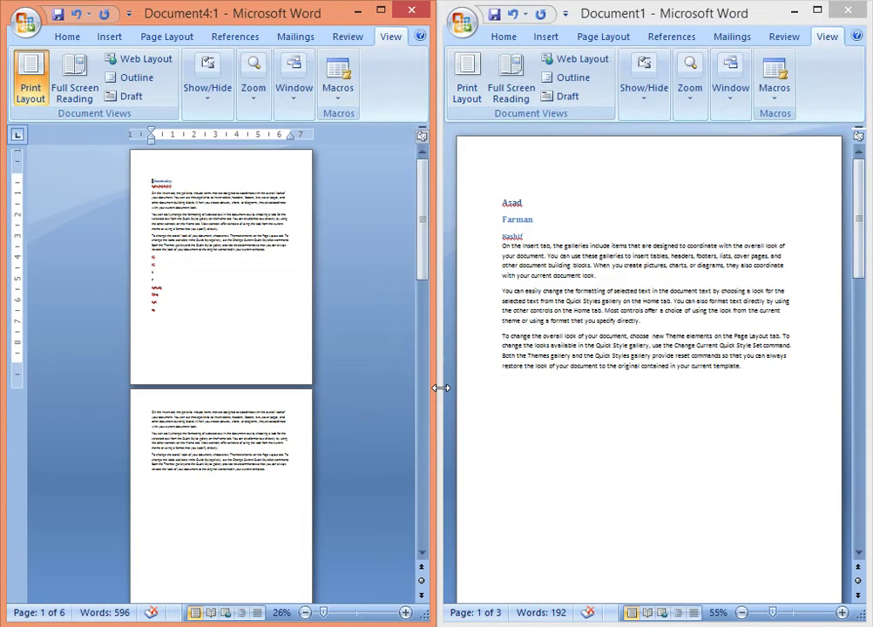
{"action": "left_click", "coordinate": [556, 210]}
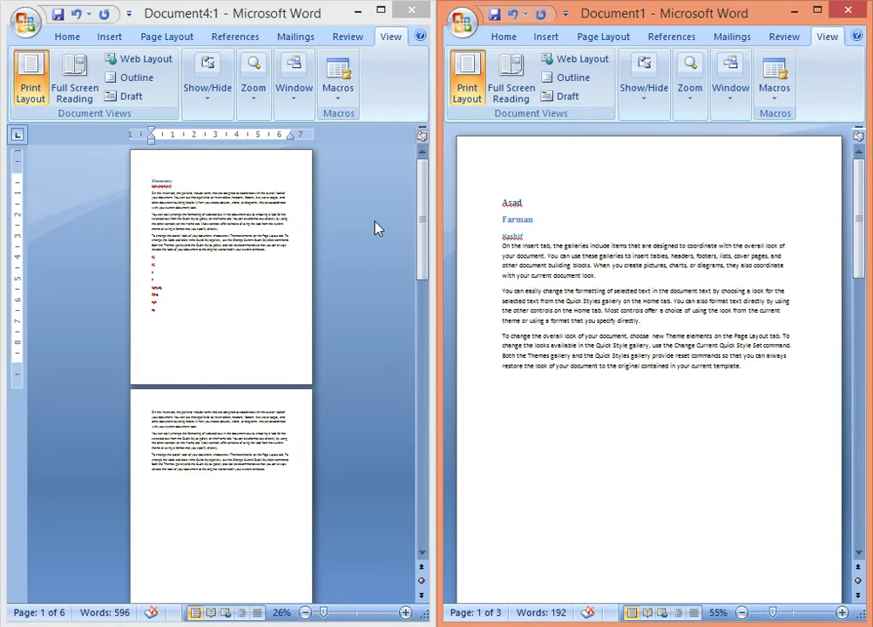
{"action": "left_click", "coordinate": [381, 10]}
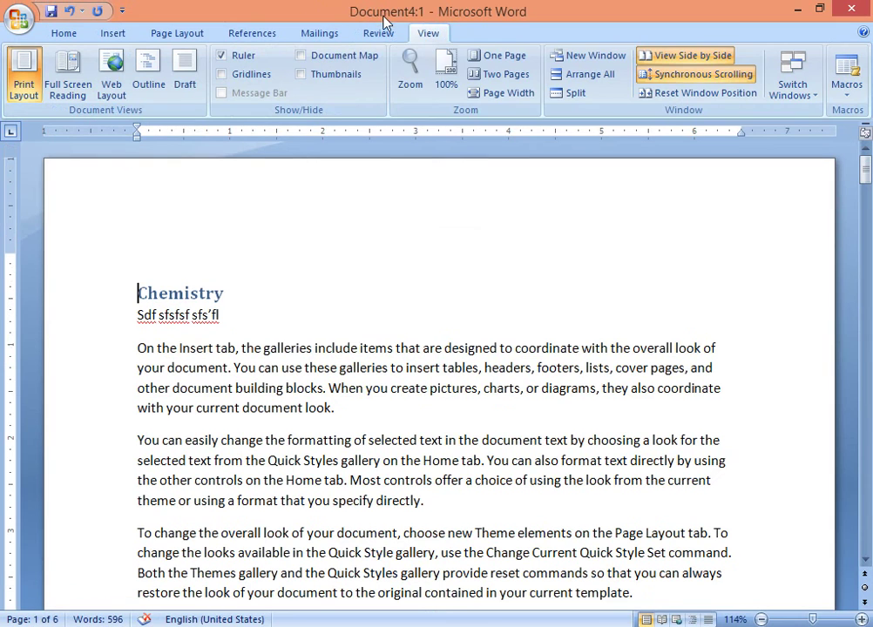
{"action": "left_click", "coordinate": [690, 96]}
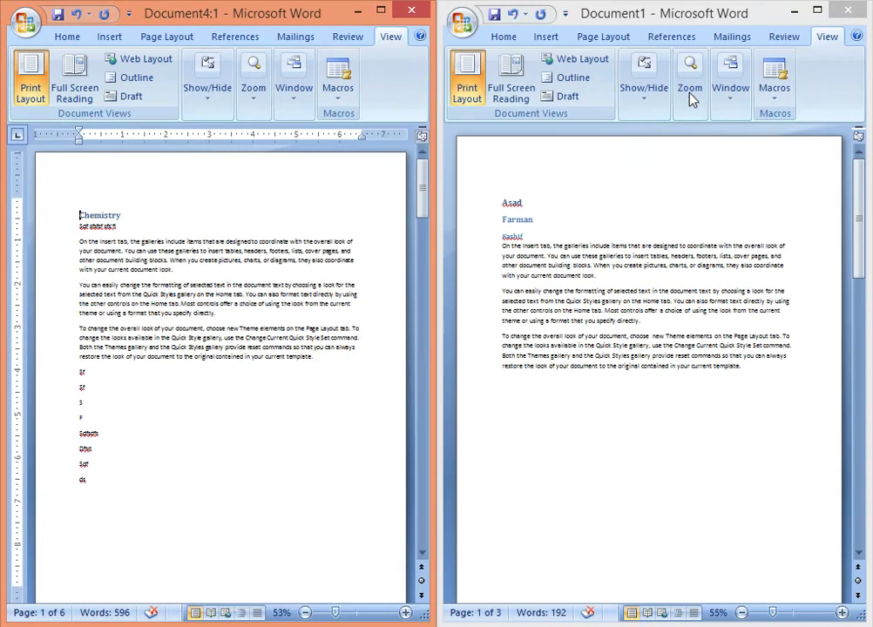
{"action": "left_click", "coordinate": [380, 9]}
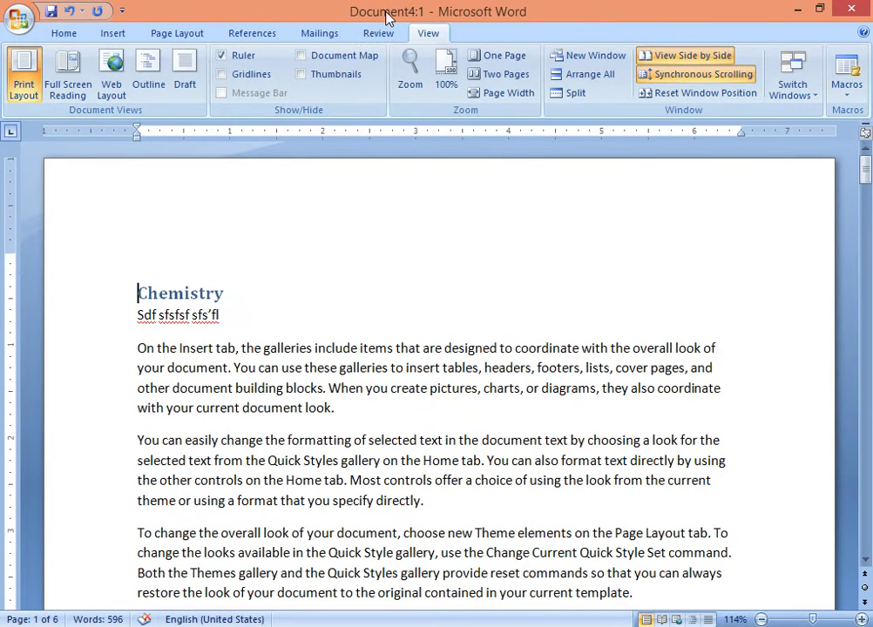
Use Switch Windows to go to Document1 and maximize it, then Document3, then Document4:2.
{"action": "left_click", "coordinate": [817, 103]}
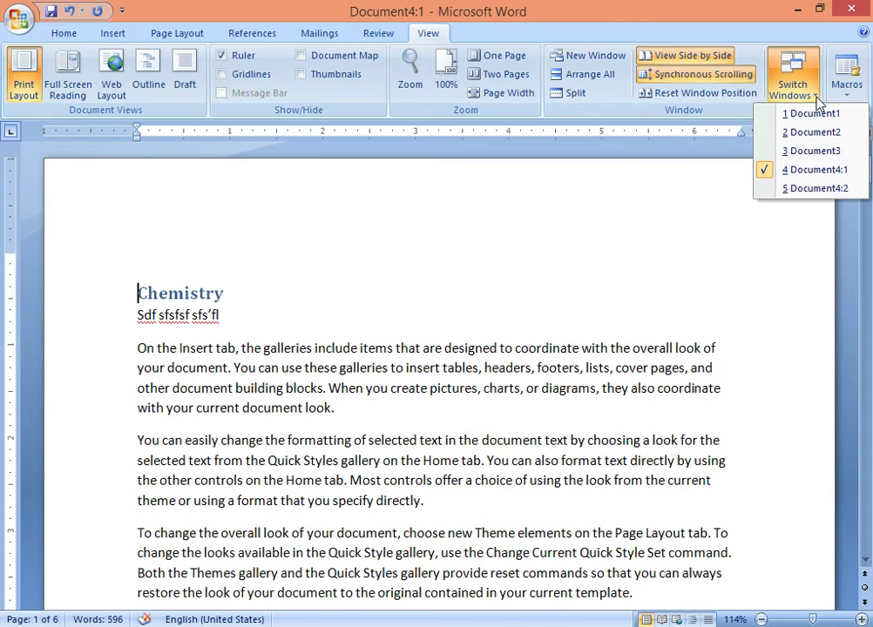
{"action": "left_click", "coordinate": [822, 112]}
{"action": "left_click", "coordinate": [817, 9]}
{"action": "left_click", "coordinate": [810, 97]}
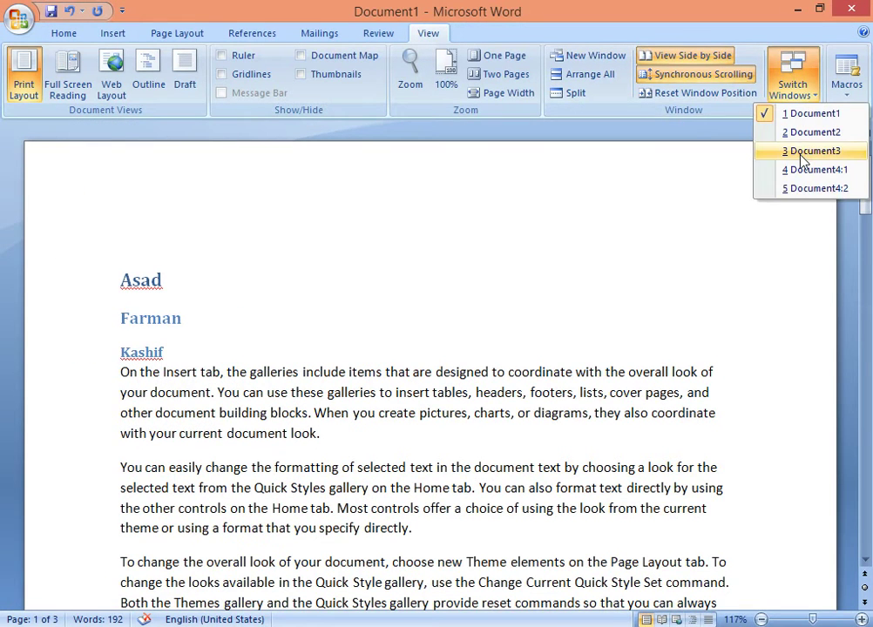
{"action": "left_click", "coordinate": [801, 153]}
{"action": "left_click", "coordinate": [810, 94]}
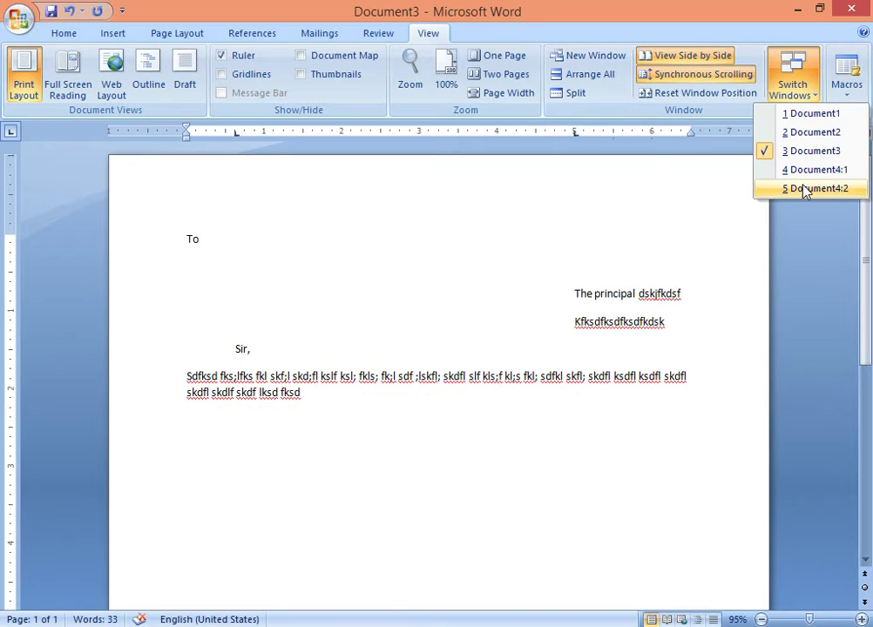
{"action": "left_click", "coordinate": [805, 189]}
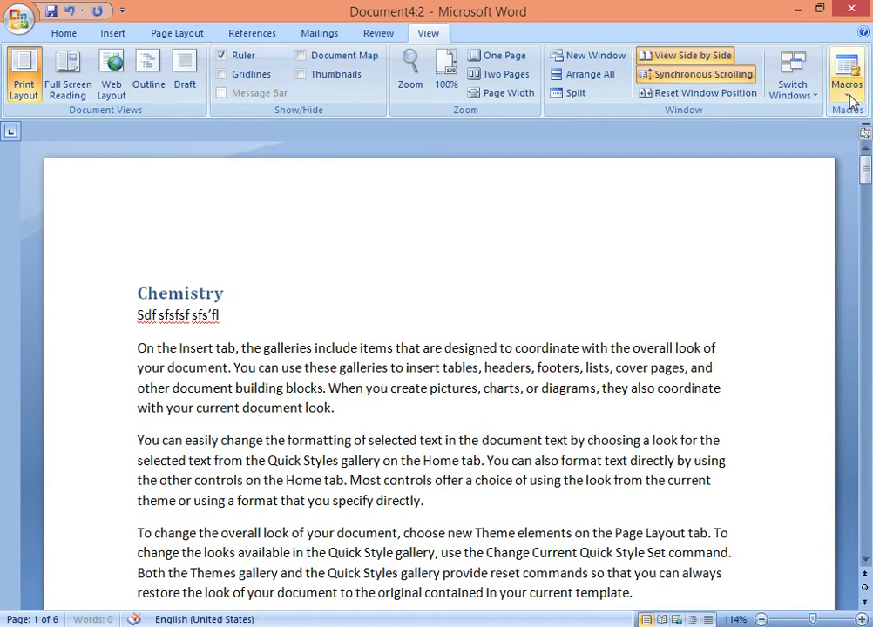
Start a new line after Ds and begin recording a macro named asad.
{"action": "left_click_drag", "start_coordinate": [865, 171], "coordinate": [867, 201]}
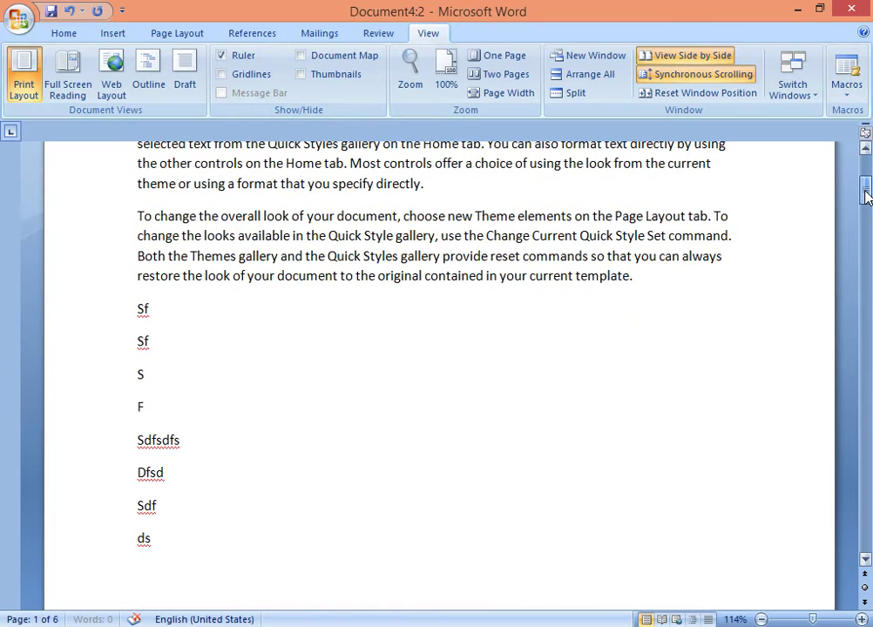
{"action": "left_click", "coordinate": [195, 537]}
{"action": "key", "text": "Return"}
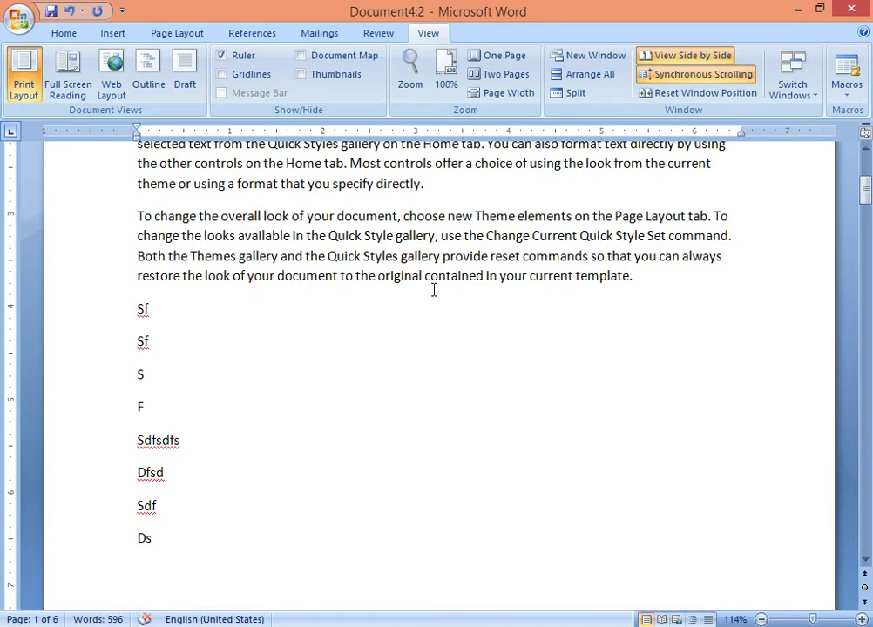
{"action": "left_click", "coordinate": [850, 91]}
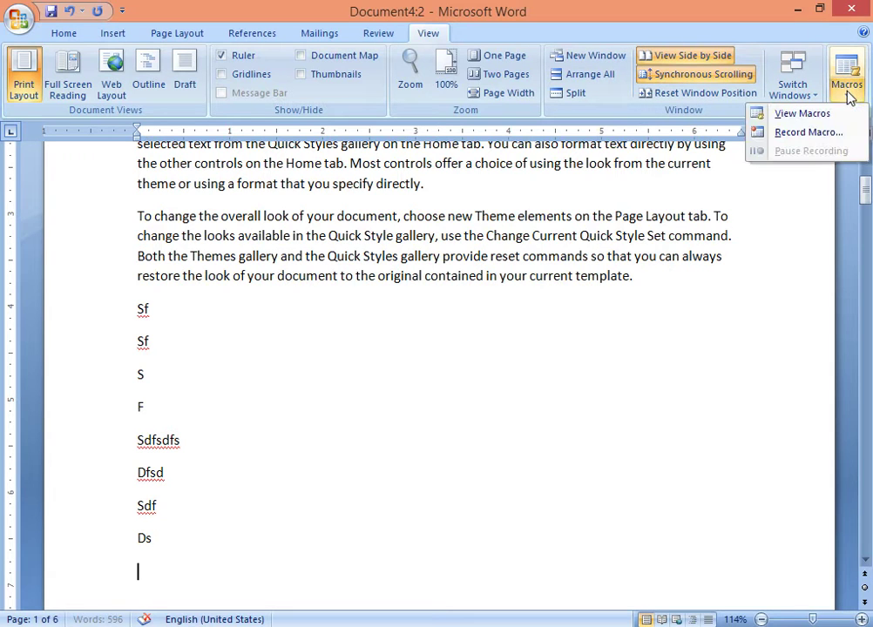
{"action": "left_click", "coordinate": [808, 132]}
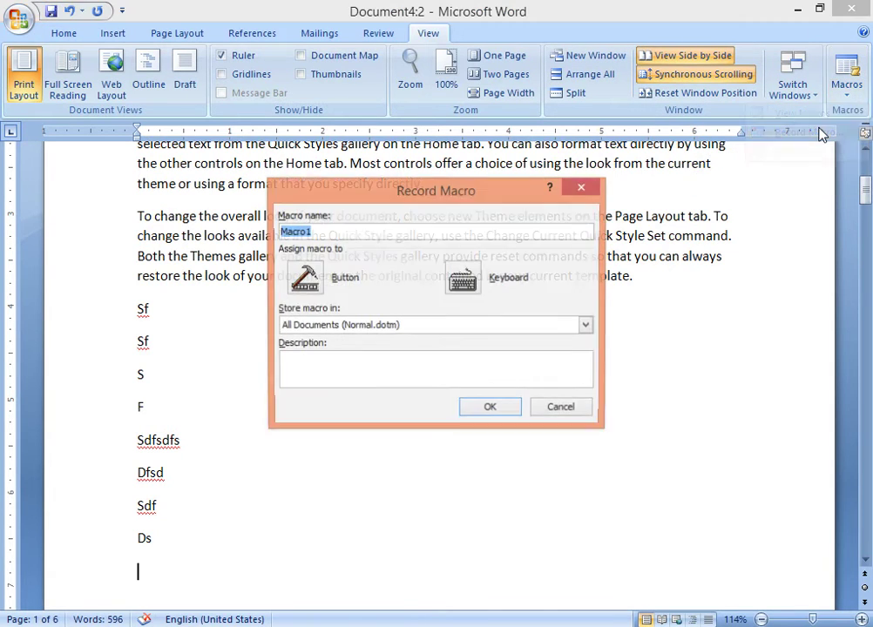
{"action": "type", "text": "asad"}
{"action": "left_click", "coordinate": [492, 408]}
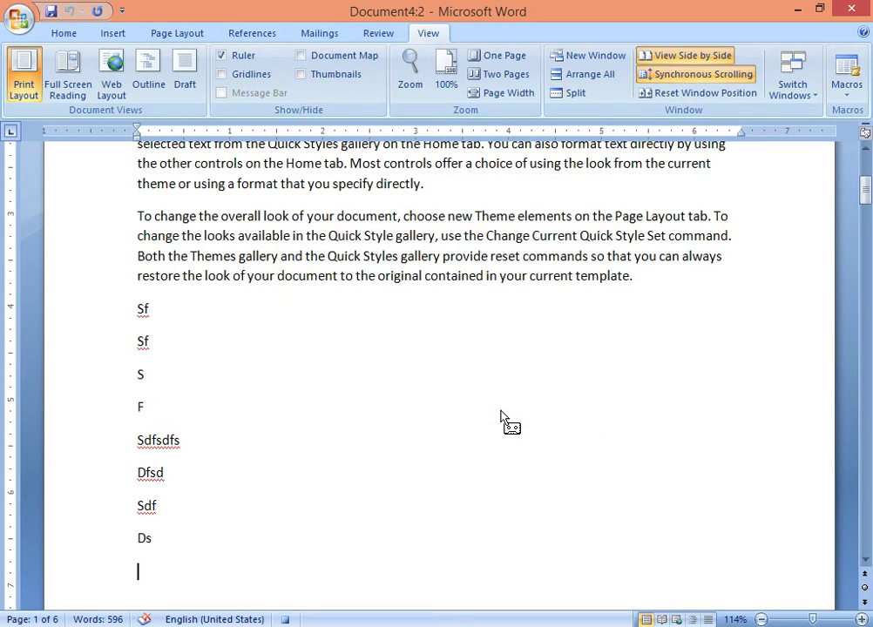
Record the line 'one day a woodcutter was cutting 6666' into the macro.
{"action": "type", "text": "one day a"}
{"action": "type", "text": " qwowo"}
{"action": "key", "text": "BackSpace"}
{"action": "key", "text": "BackSpace"}
{"action": "key", "text": "BackSpace"}
{"action": "key", "text": "BackSpace"}
{"action": "key", "text": "BackSpace"}
{"action": "type", "text": "woodu"}
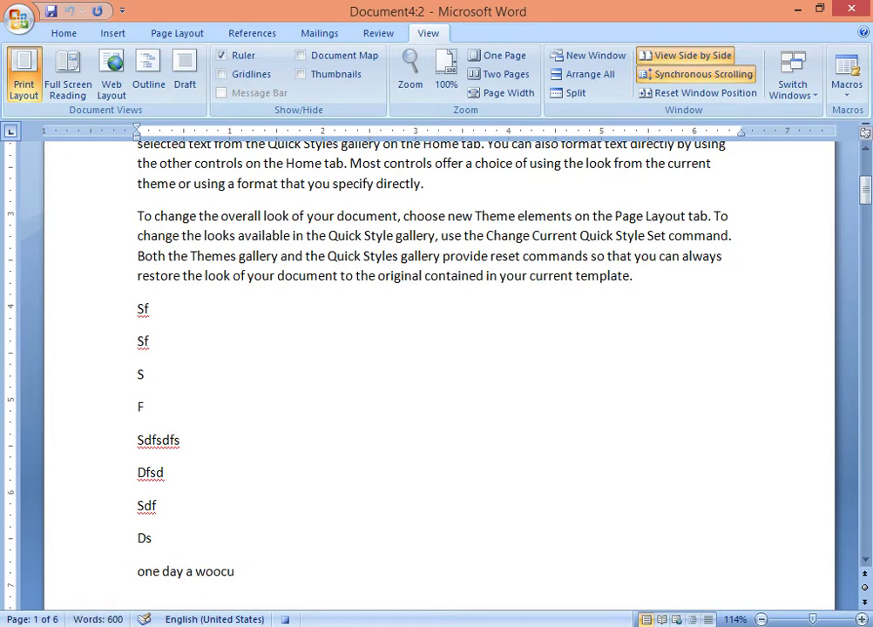
{"action": "key", "text": "BackSpace"}
{"action": "type", "text": "ct"}
{"action": "key", "text": "BackSpace"}
{"action": "type", "text": "utter wasc ut"}
{"action": "key", "text": "BackSpace"}
{"action": "key", "text": "BackSpace"}
{"action": "key", "text": "BackSpace"}
{"action": "key", "text": "BackSpace"}
{"action": "type", "text": "cutting 6666"}
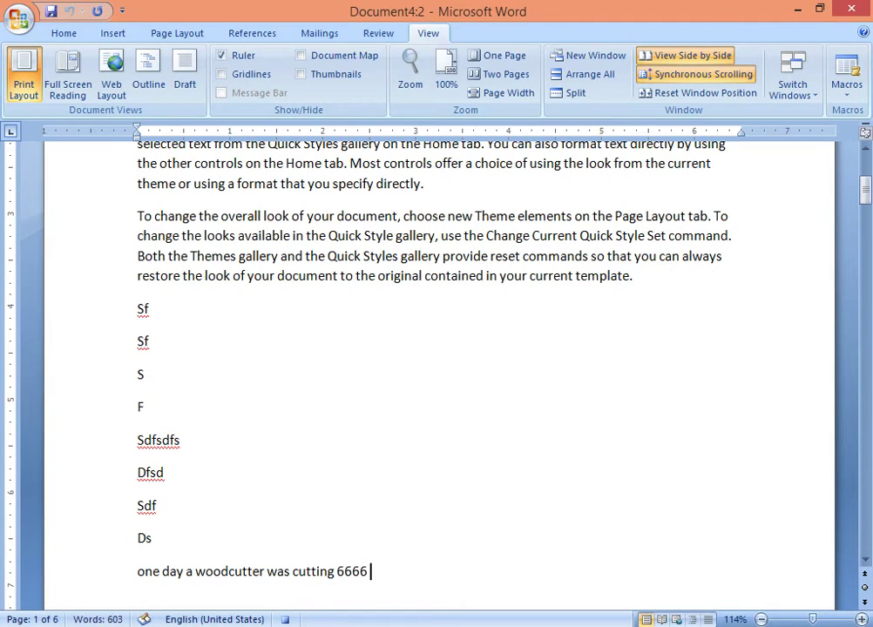
Stop recording the asad macro and open a new blank document with Ctrl+N.
{"action": "left_click", "coordinate": [848, 91]}
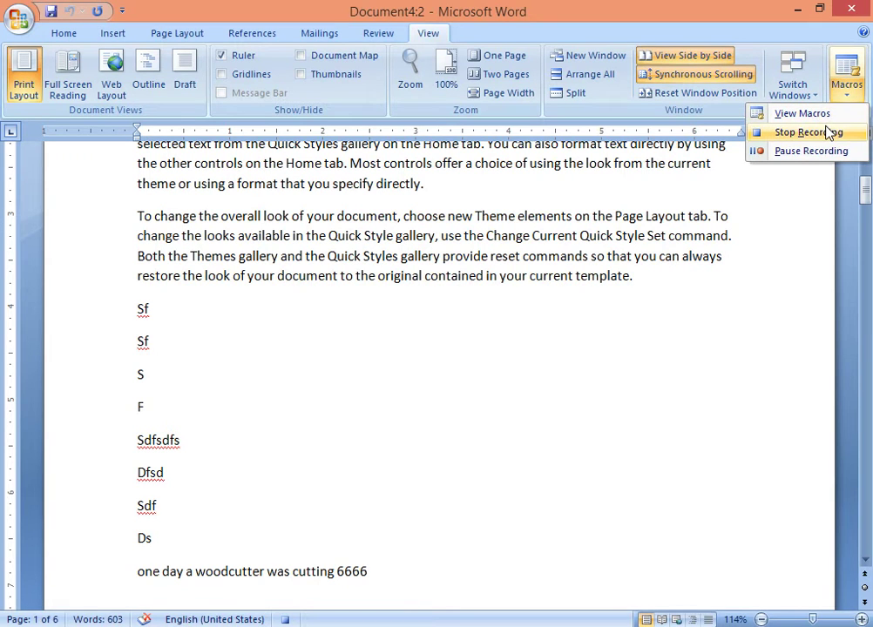
{"action": "left_click", "coordinate": [828, 133]}
{"action": "key", "text": "ctrl+n"}
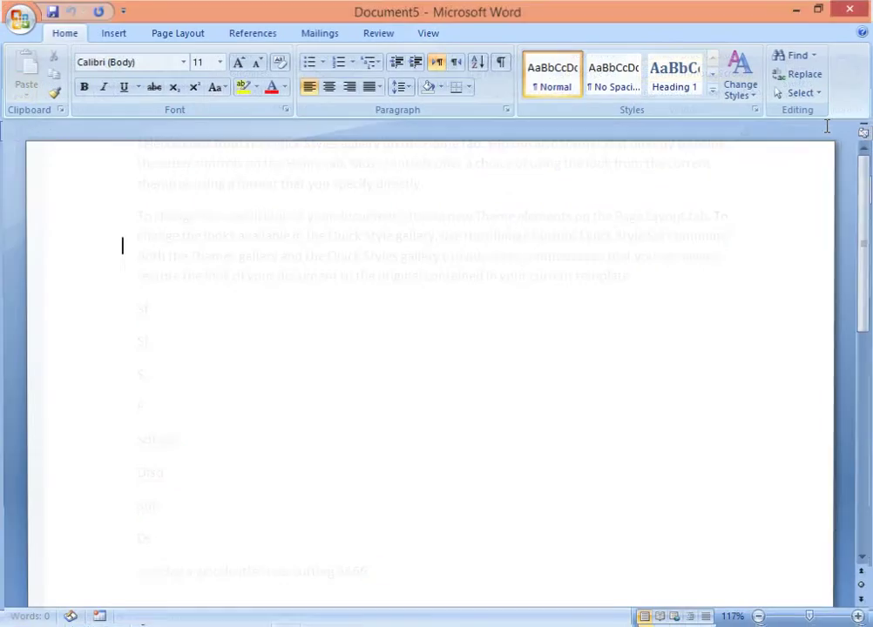
Type 'kdfls' and, on a new line, 'dfsd' in the new document.
{"action": "type", "text": "kdfls"}
{"action": "key", "text": "Return"}
{"action": "type", "text": "dfsd"}
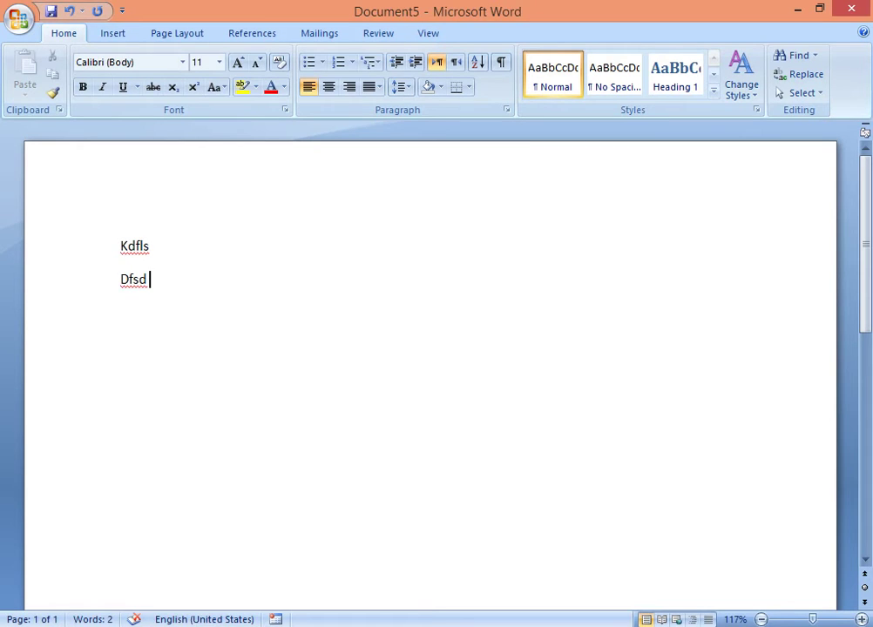
Run the asad macro from the macros list to append the woodcutter sentence.
{"action": "left_click", "coordinate": [429, 35]}
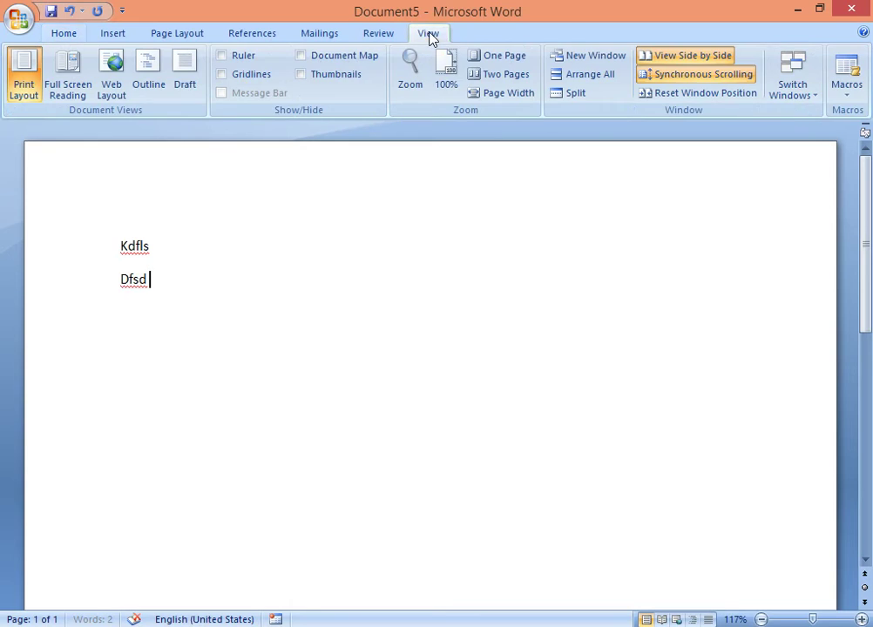
{"action": "left_click", "coordinate": [843, 95]}
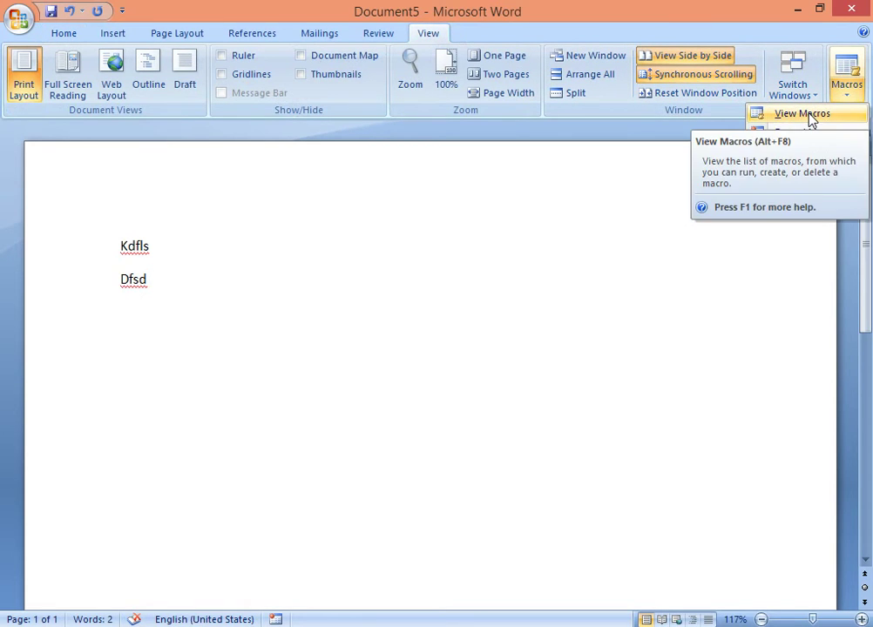
{"action": "left_click", "coordinate": [809, 116]}
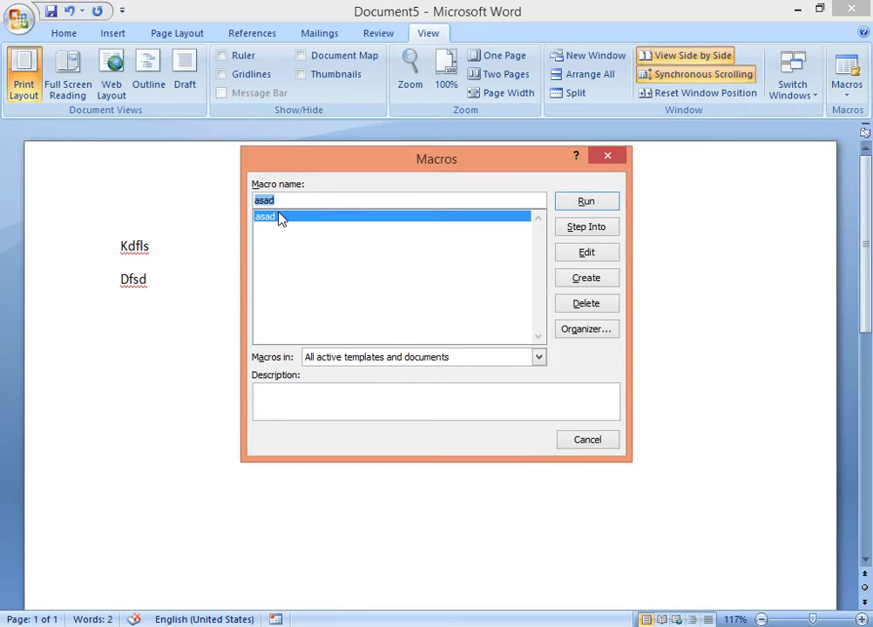
{"action": "left_click", "coordinate": [583, 209]}
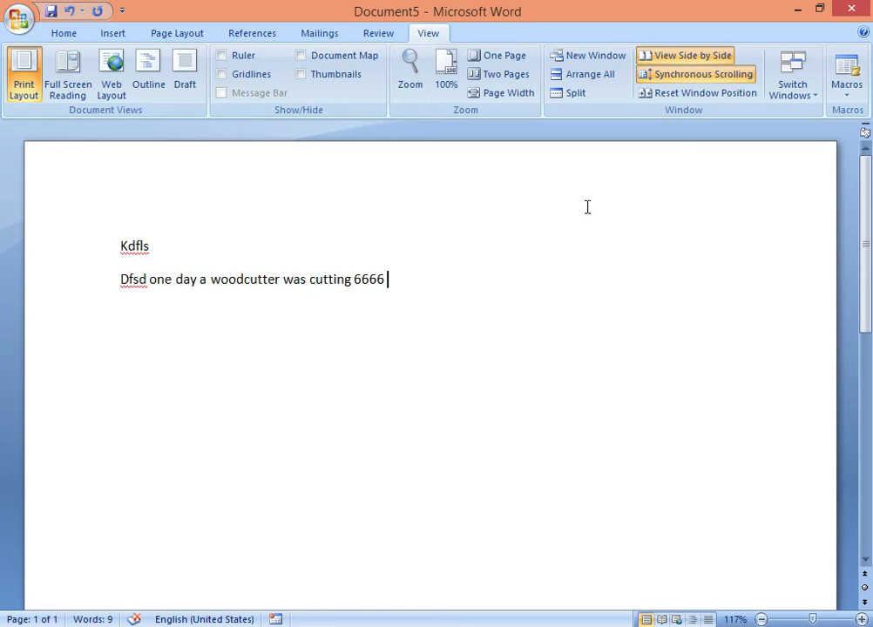
Start recording Macro1 with Ctrl+S assigned as its shortcut, and begin typing 'a quick brown'.
{"action": "left_click", "coordinate": [847, 105]}
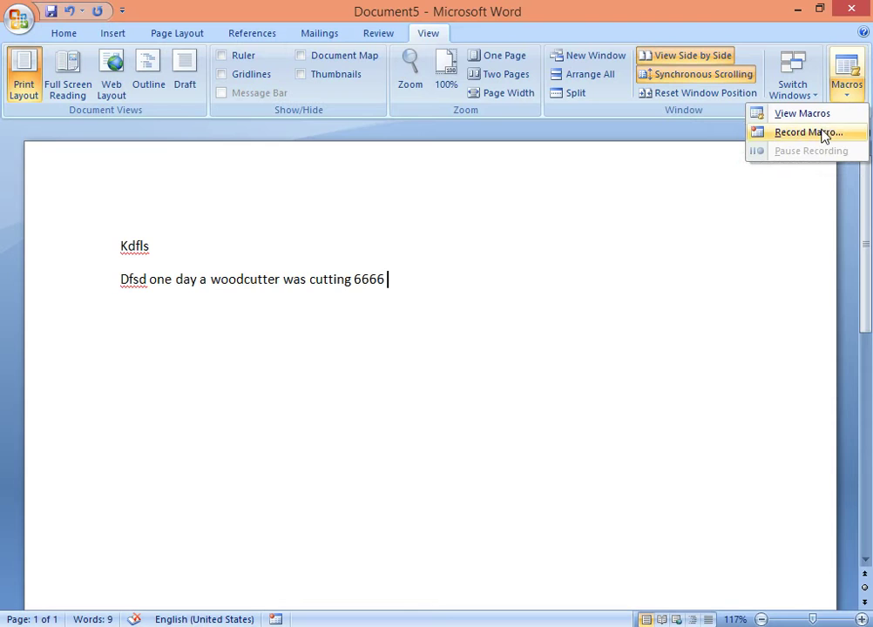
{"action": "left_click", "coordinate": [808, 132]}
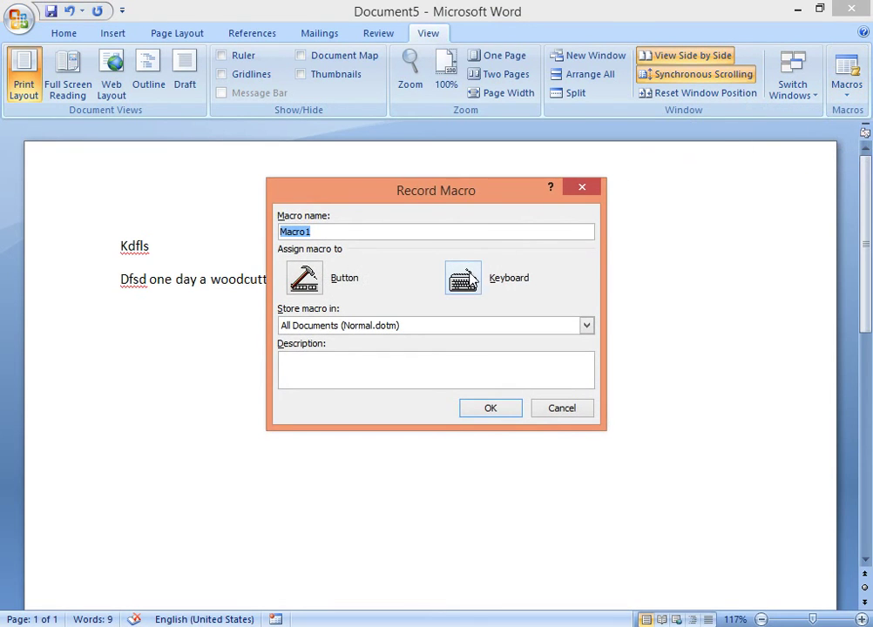
{"action": "left_click", "coordinate": [471, 276]}
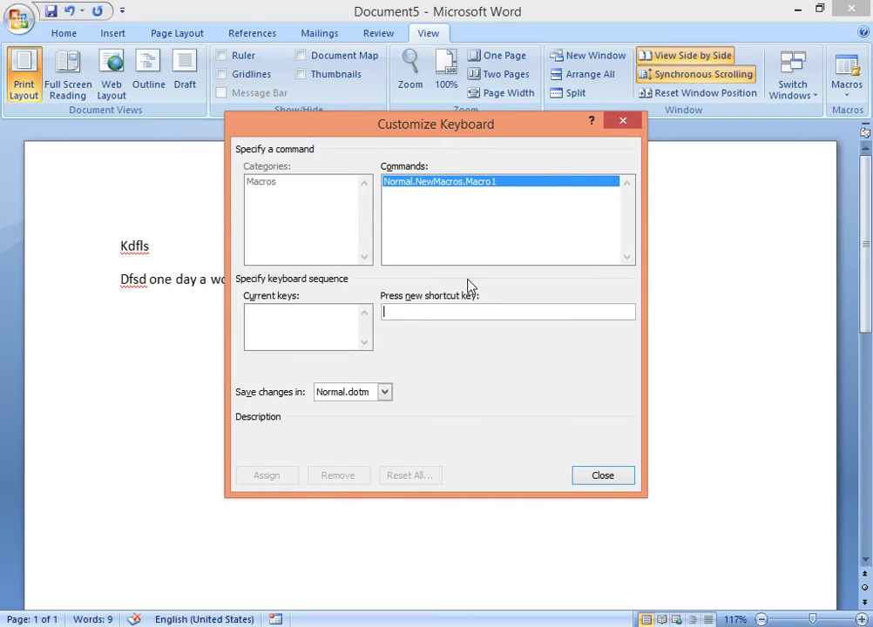
{"action": "key", "text": "ctrl+s"}
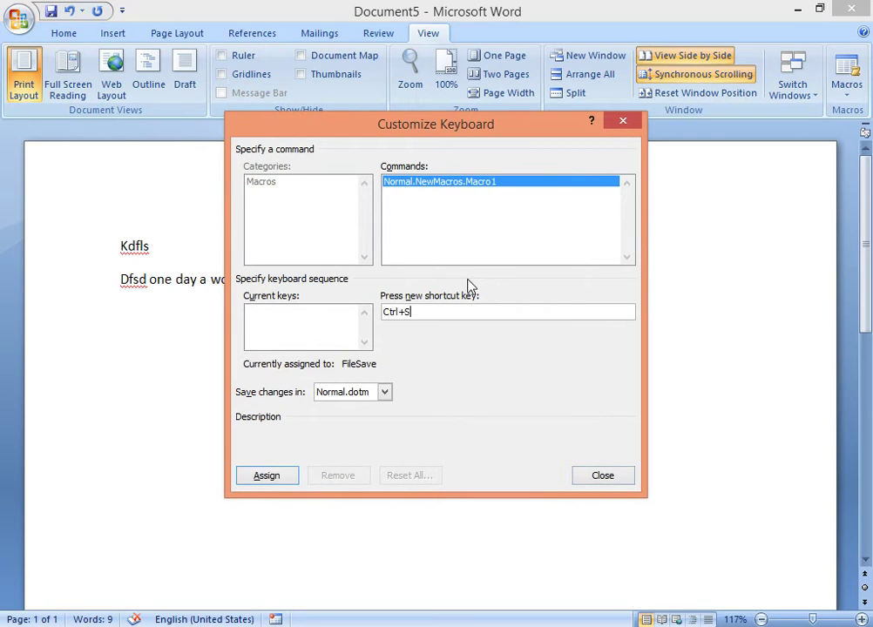
{"action": "left_click", "coordinate": [271, 477]}
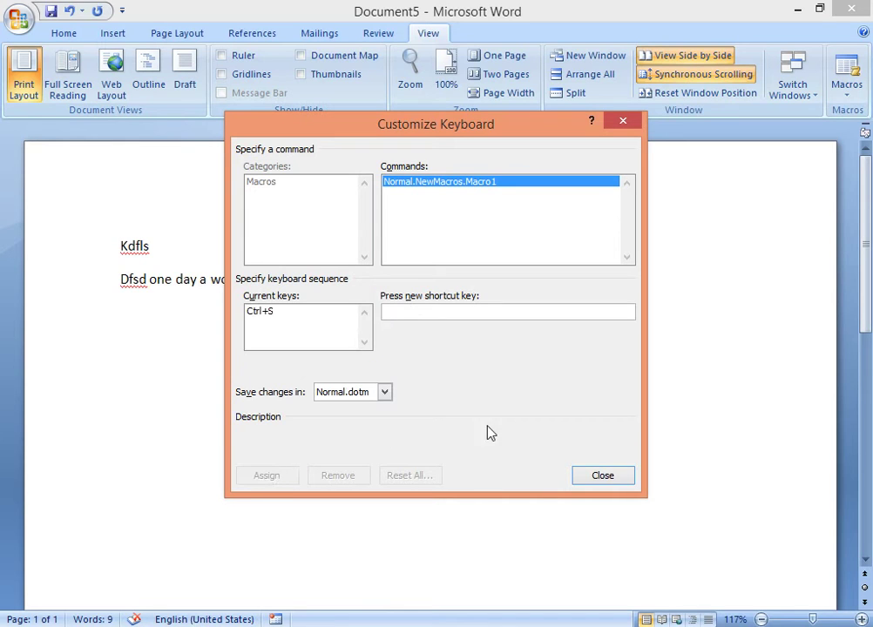
{"action": "left_click", "coordinate": [603, 475]}
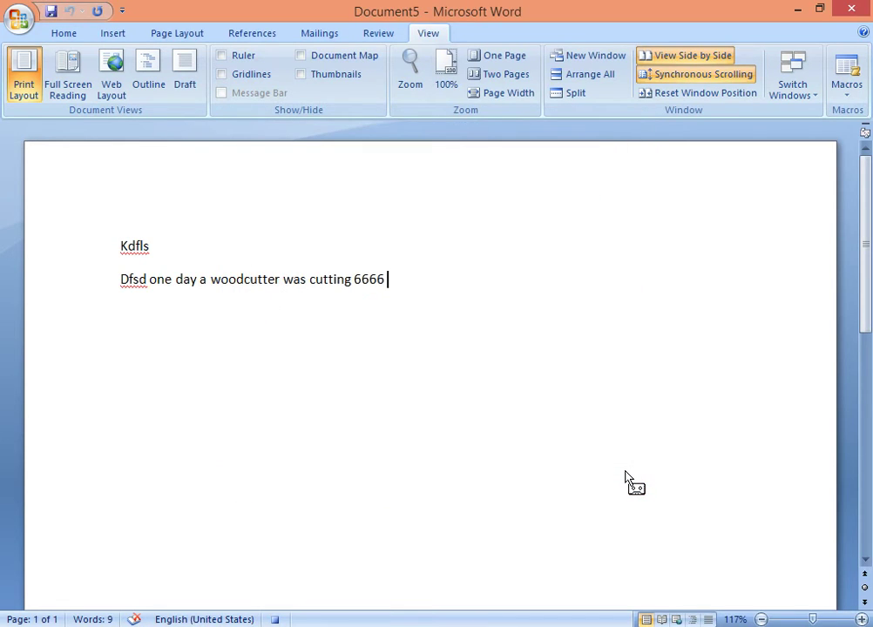
{"action": "type", "text": "a quick brwon"}
Finish typing 'a quick brown fox jumps over the lazy dog,' and start a new line.
{"action": "key", "text": "BackSpace"}
{"action": "key", "text": "BackSpace"}
{"action": "key", "text": "BackSpace"}
{"action": "key", "text": "BackSpace"}
{"action": "type", "text": "own fox jup"}
{"action": "key", "text": "BackSpace"}
{"action": "type", "text": "m,ps"}
{"action": "key", "text": "BackSpace"}
{"action": "key", "text": "BackSpace"}
{"action": "key", "text": "BackSpace"}
{"action": "type", "text": "ps opv"}
{"action": "key", "text": "BackSpace"}
{"action": "key", "text": "BackSpace"}
{"action": "type", "text": "ver the lazy dog,"}
{"action": "key", "text": "Return"}
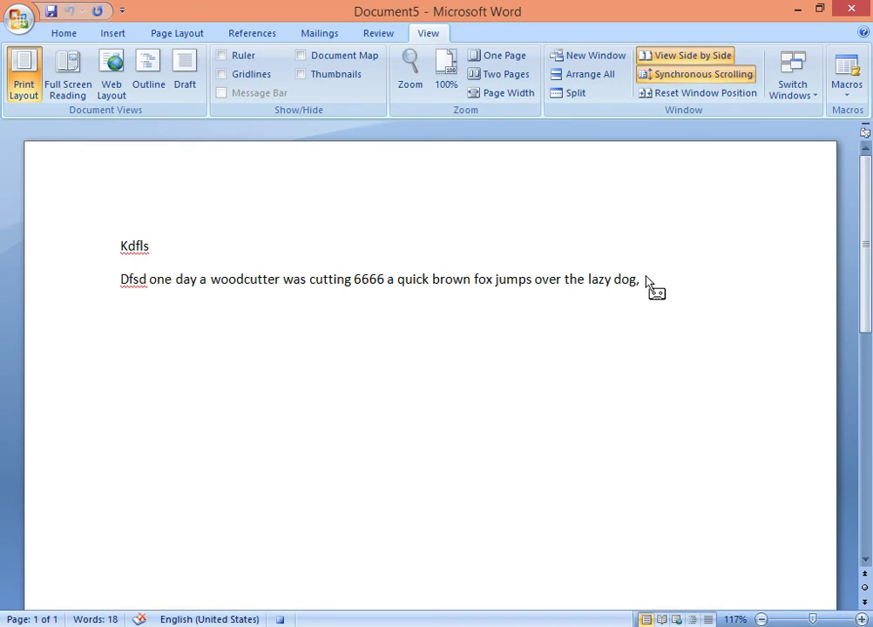
Pause recording to type 666777, resume to type 000, then stop recording Macro1.
{"action": "left_click_drag", "start_coordinate": [645, 277], "coordinate": [646, 279]}
{"action": "left_click", "coordinate": [845, 90]}
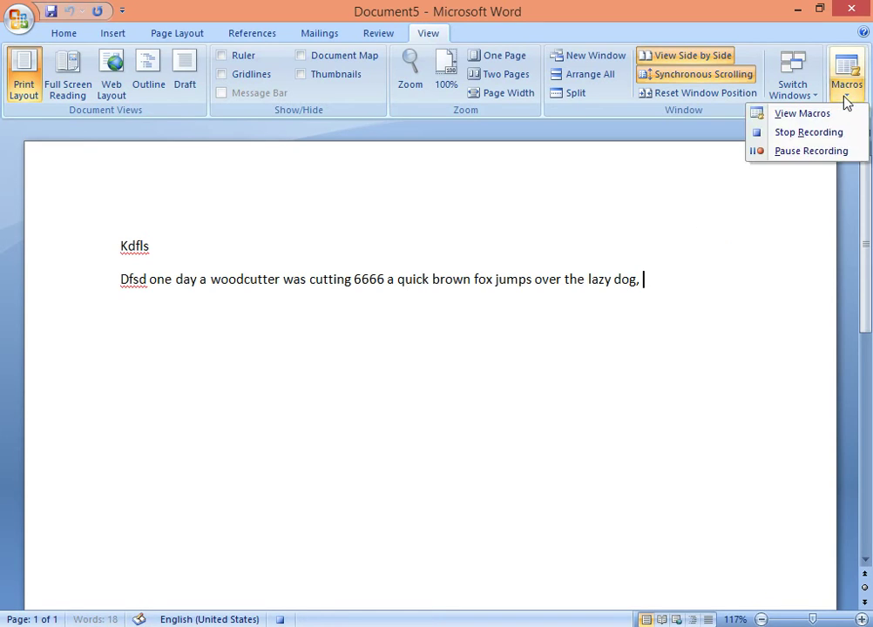
{"action": "left_click", "coordinate": [811, 150]}
{"action": "type", "text": "666777"}
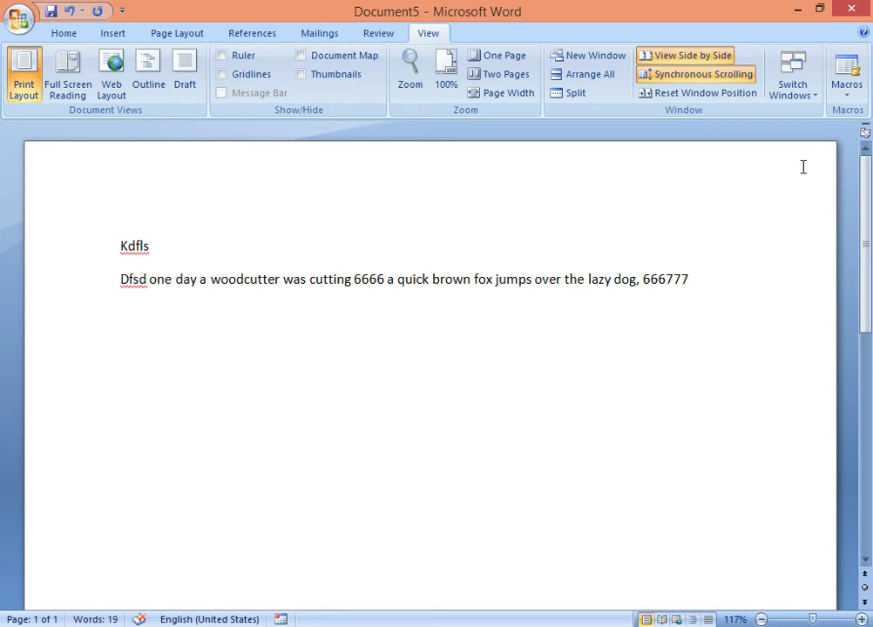
{"action": "left_click", "coordinate": [847, 94]}
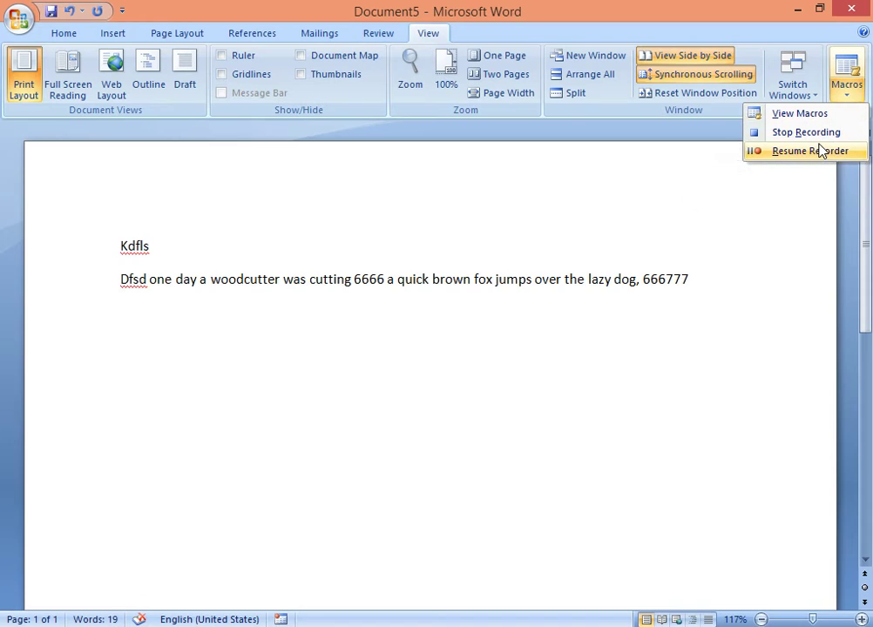
{"action": "left_click", "coordinate": [819, 152]}
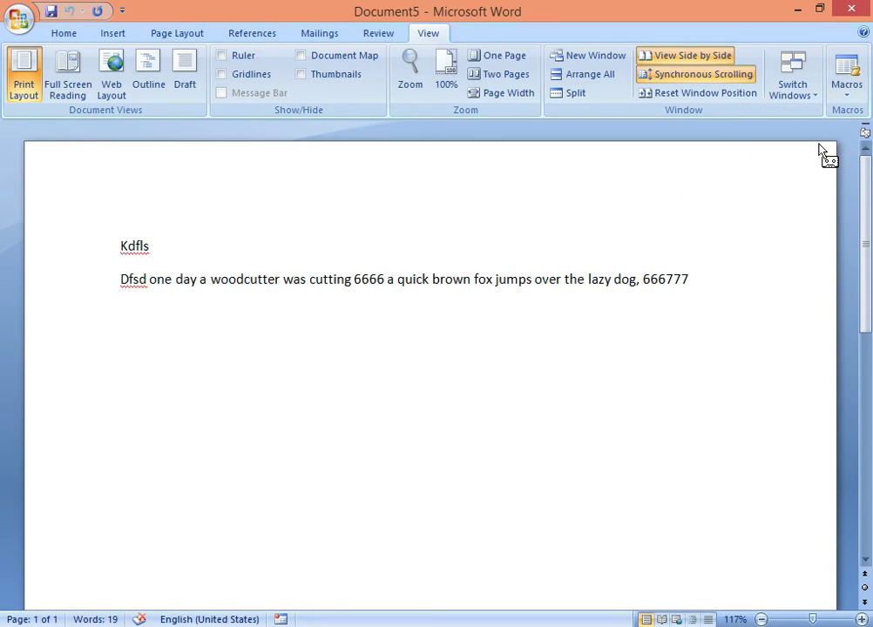
{"action": "type", "text": "000"}
{"action": "left_click", "coordinate": [848, 92]}
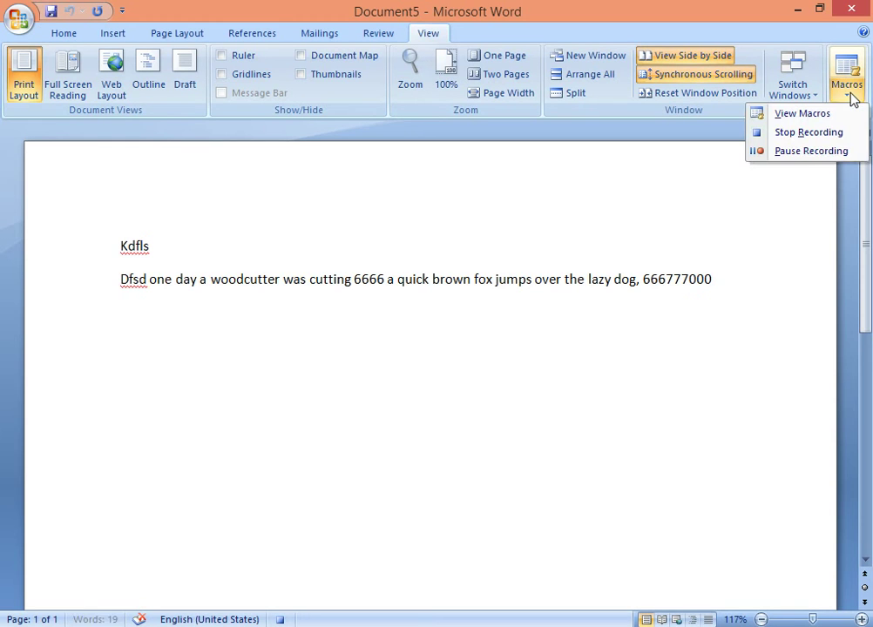
{"action": "left_click", "coordinate": [808, 133]}
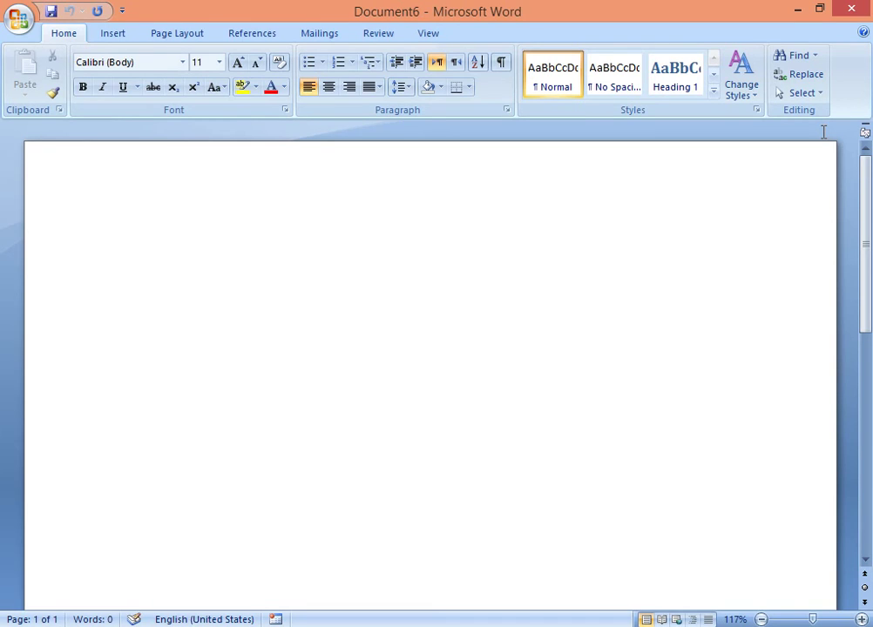
Run Macro1 by its keyboard shortcut to fill Document6 with the quick brown fox line.
{"action": "key", "text": "ctrl+shift+m"}
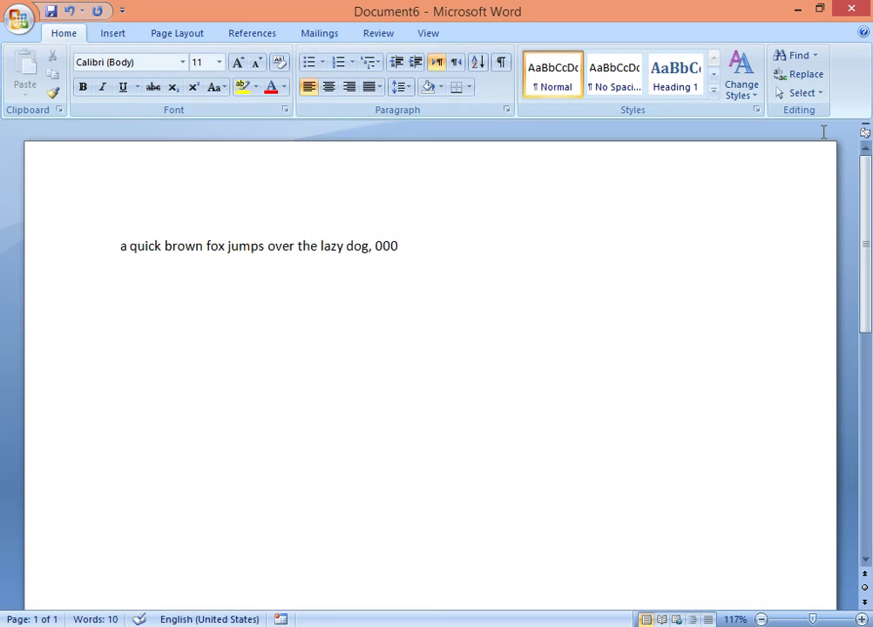